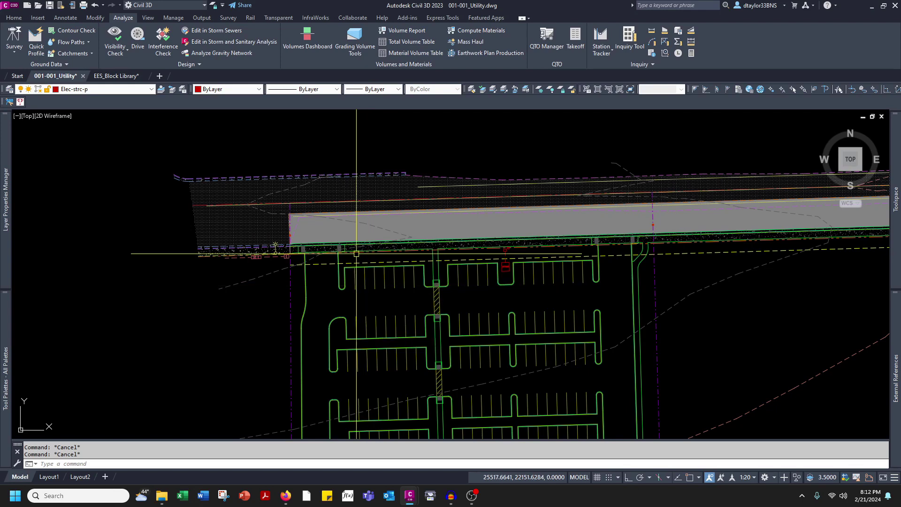
Draw a line from the existing street light's lamp perpendicular to the road centerline
{"action": "scroll", "coordinate": [367, 245], "scroll_direction": "up", "scroll_amount": 5}
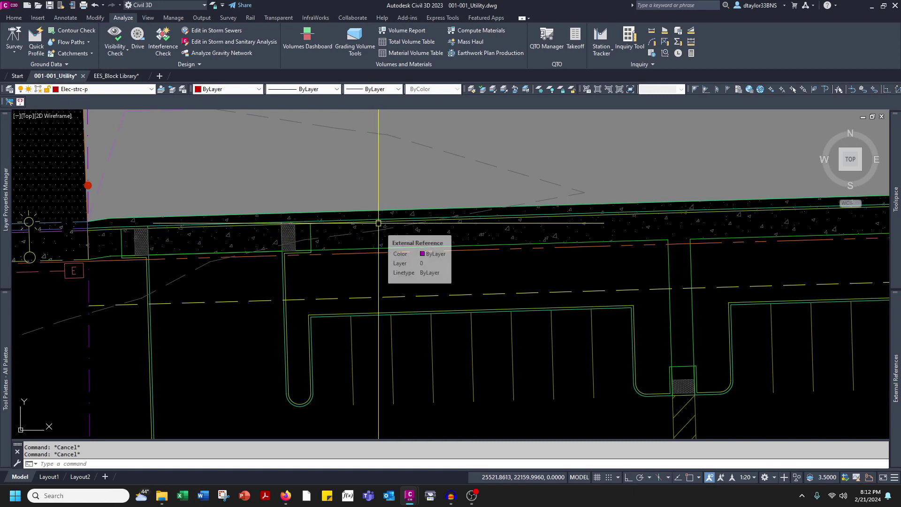
{"action": "scroll", "coordinate": [378, 224], "scroll_direction": "down", "scroll_amount": 4}
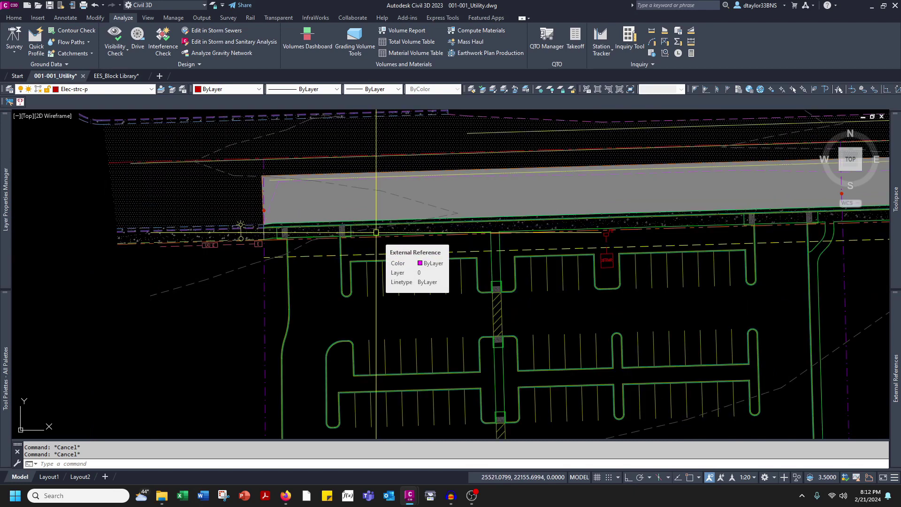
{"action": "scroll", "coordinate": [264, 237], "scroll_direction": "up", "scroll_amount": 2}
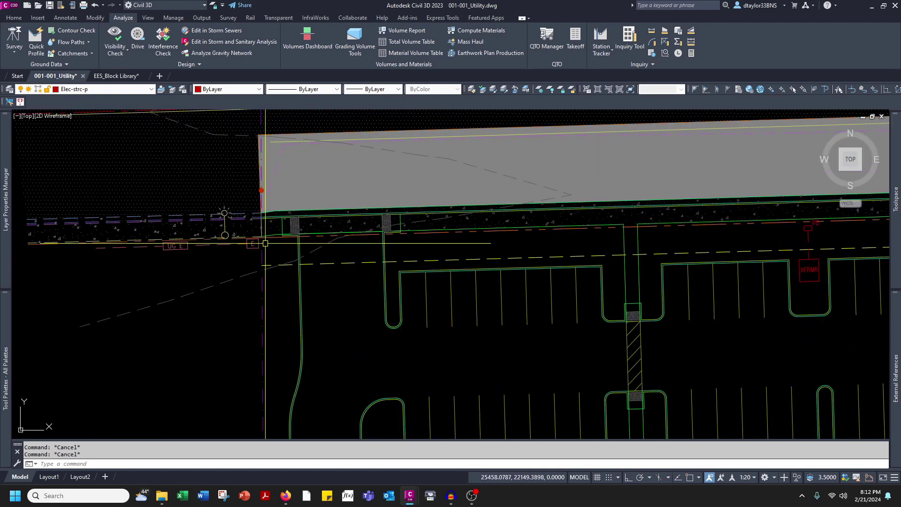
{"action": "type", "text": "l"}
{"action": "right_click", "coordinate": [225, 227], "text": "shift"}
{"action": "left_click", "coordinate": [224, 214]}
{"action": "right_click", "coordinate": [227, 216], "text": "shift"}
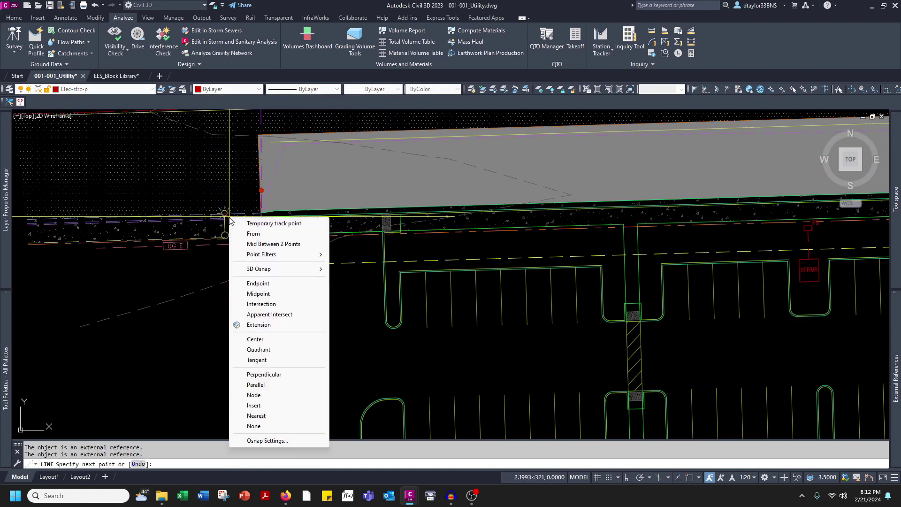
{"action": "key", "text": "p"}
{"action": "scroll", "coordinate": [242, 141], "scroll_direction": "up", "scroll_amount": 3}
{"action": "left_click", "coordinate": [259, 163]}
Offset the perpendicular line 180 eastward along the road
{"action": "type", "text": "o 180"}
{"action": "left_click", "coordinate": [193, 231]}
{"action": "left_click", "coordinate": [196, 231]}
{"action": "left_click", "coordinate": [235, 230]}
{"action": "key", "text": "Escape"}
{"action": "scroll", "coordinate": [234, 235], "scroll_direction": "down", "scroll_amount": 5}
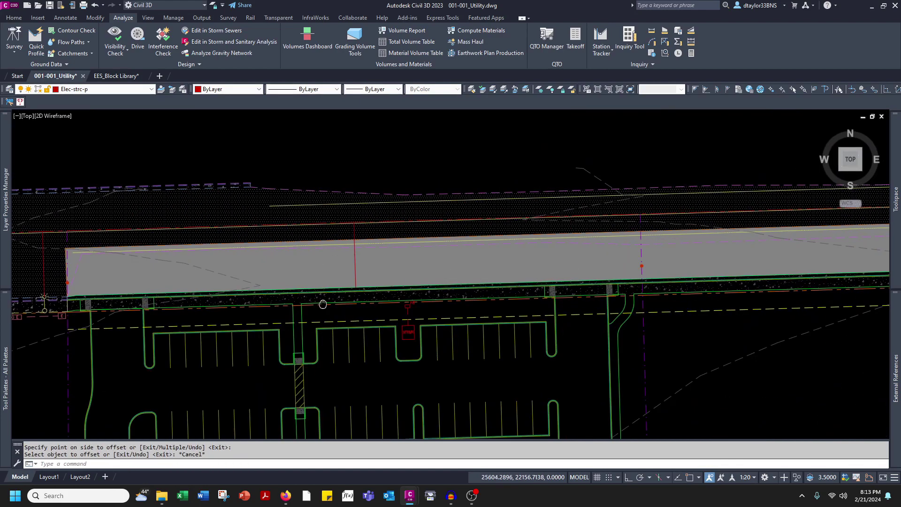
Extend the offset line southward to the back edge of the sidewalk
{"action": "type", "text": "ex"}
{"action": "left_click", "coordinate": [418, 263]}
{"action": "left_click", "coordinate": [422, 196]}
{"action": "key", "text": "Escape"}
Draw a construction circle of radius 5.75 centered where the guide line crosses the curb line
{"action": "type", "text": "c"}
{"action": "right_click", "coordinate": [447, 225], "text": "shift"}
{"action": "key", "text": "i"}
{"action": "scroll", "coordinate": [443, 222], "scroll_direction": "up", "scroll_amount": 2}
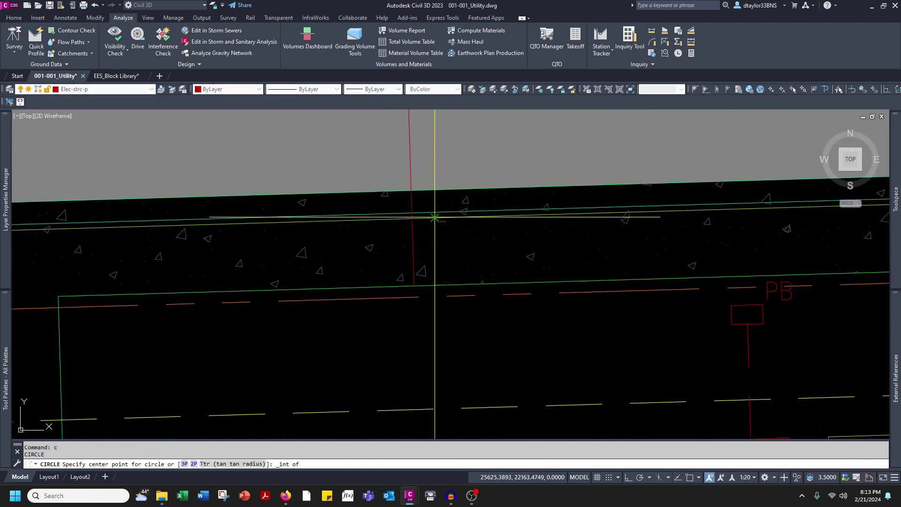
{"action": "left_click", "coordinate": [413, 213]}
{"action": "type", "text": "5.75"}
{"action": "key", "text": "Escape"}
{"action": "key", "text": "Escape"}
Insert a LIGHT-STREET block where the guide line meets the circle on the sidewalk side, and erase the circle
{"action": "scroll", "coordinate": [475, 323], "scroll_direction": "down", "scroll_amount": 6}
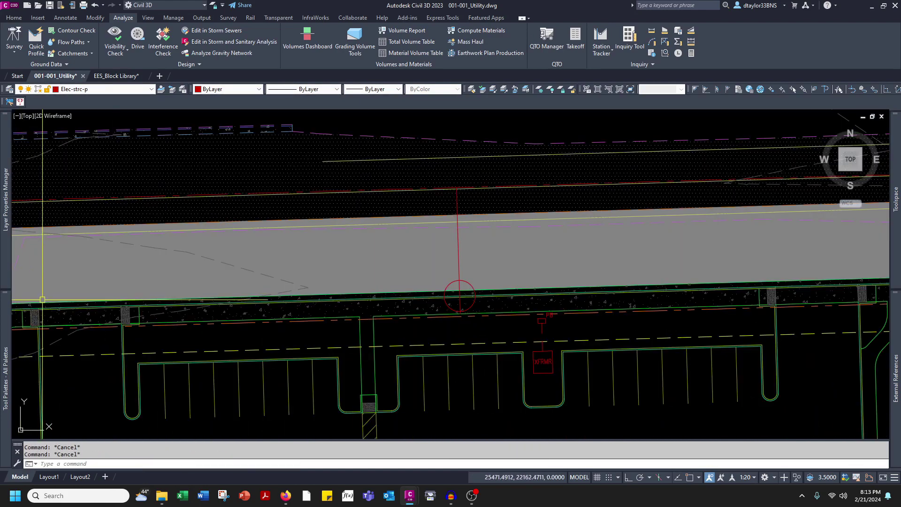
{"action": "mouse_move", "coordinate": [9, 335]}
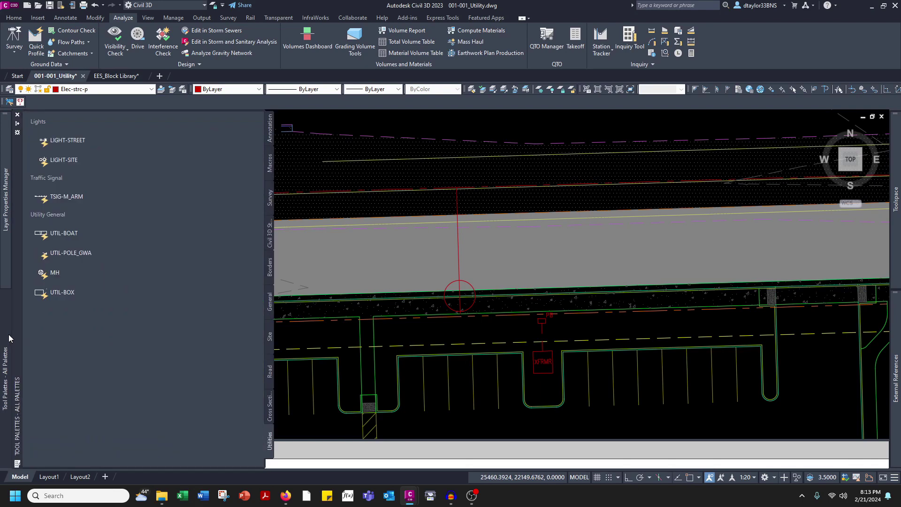
{"action": "left_click", "coordinate": [60, 144]}
{"action": "scroll", "coordinate": [554, 358], "scroll_direction": "up", "scroll_amount": 2}
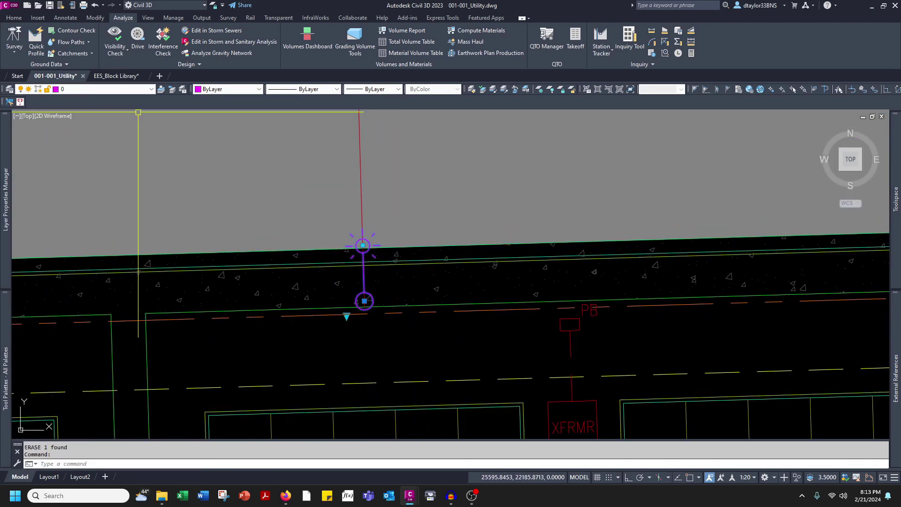
Put the new street light block on the Light-pole-p layer
{"action": "left_click", "coordinate": [108, 89]}
{"action": "scroll", "coordinate": [94, 169], "scroll_direction": "down", "scroll_amount": 5}
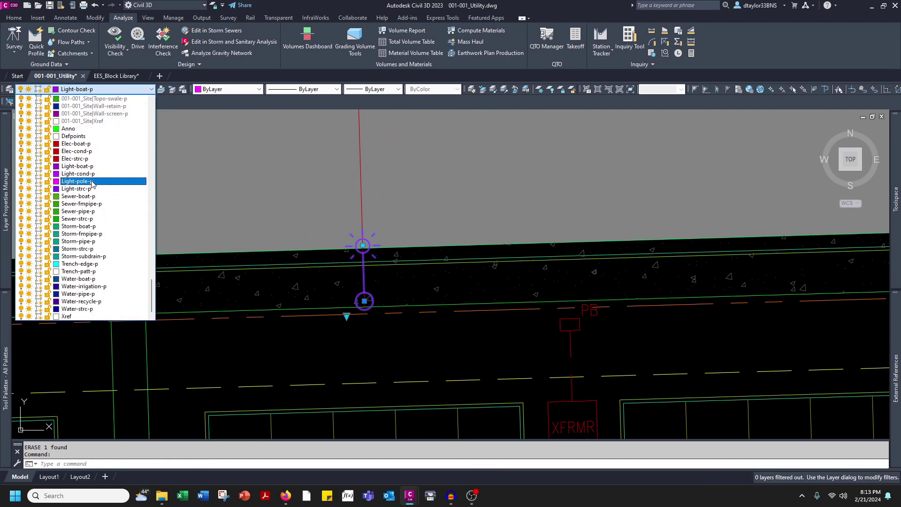
{"action": "left_click", "coordinate": [92, 181]}
{"action": "key", "text": "Escape"}
{"action": "scroll", "coordinate": [282, 322], "scroll_direction": "up", "scroll_amount": 2}
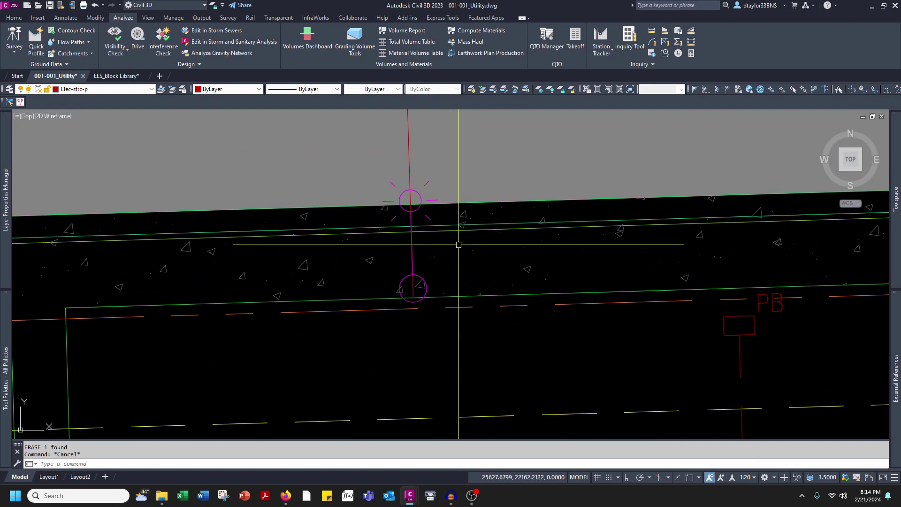
Draw a short line along the curb line across the new street light
{"action": "type", "text": "l"}
{"action": "key", "text": "Return"}
{"action": "right_click", "coordinate": [426, 226], "text": "shift"}
{"action": "key", "text": "r"}
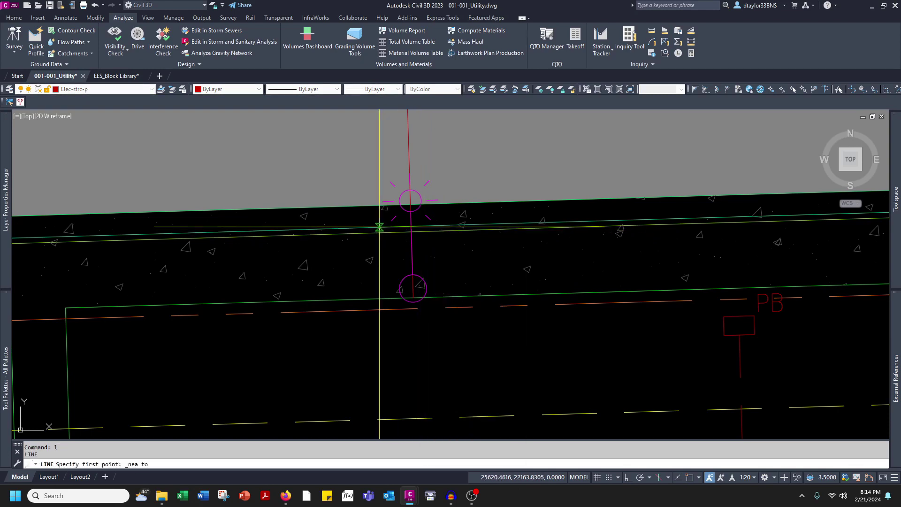
{"action": "left_click", "coordinate": [379, 227]}
{"action": "right_click", "coordinate": [380, 228], "text": "shift"}
{"action": "key", "text": "r"}
{"action": "left_click", "coordinate": [466, 227]}
{"action": "key", "text": "Return"}
Offset the short curb line 1.5 toward the sidewalk and erase the original
{"action": "type", "text": "o"}
{"action": "key", "text": "Return"}
{"action": "type", "text": "1.5"}
{"action": "key", "text": "Return"}
{"action": "left_click", "coordinate": [443, 225]}
{"action": "left_click", "coordinate": [438, 263]}
{"action": "key", "text": "Return"}
{"action": "left_click", "coordinate": [443, 226]}
{"action": "type", "text": "e"}
{"action": "key", "text": "Return"}
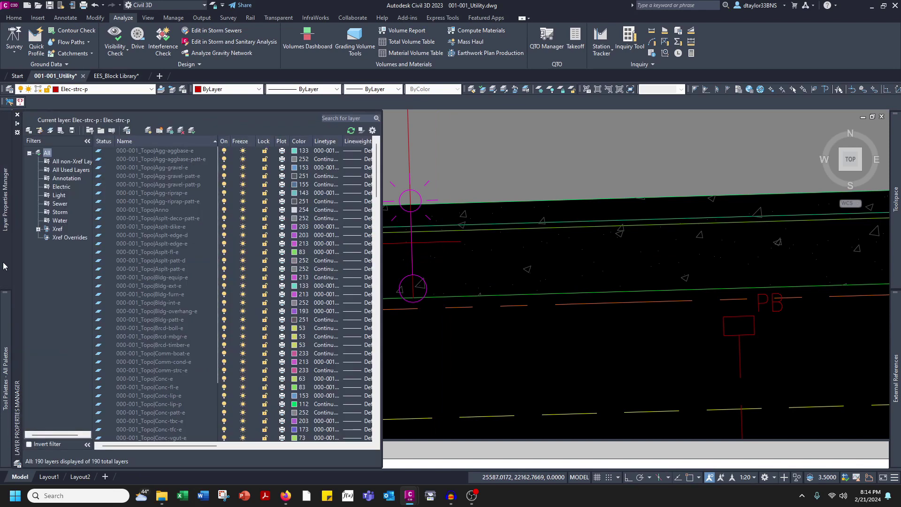
Insert a UTIL-BOX block beside the street light on the short offset line, with the utility description PB
{"action": "mouse_move", "coordinate": [5, 305]}
{"action": "left_click", "coordinate": [52, 293]}
{"action": "scroll", "coordinate": [428, 251], "scroll_direction": "up", "scroll_amount": 3}
{"action": "right_click", "coordinate": [398, 233], "text": "shift"}
{"action": "key", "text": "i"}
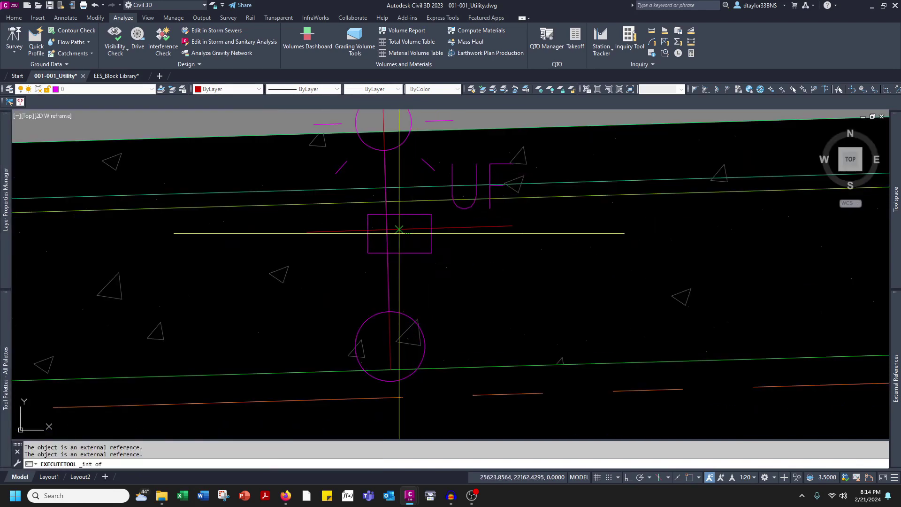
{"action": "left_click", "coordinate": [397, 230]}
{"action": "scroll", "coordinate": [409, 242], "scroll_direction": "down", "scroll_amount": 2}
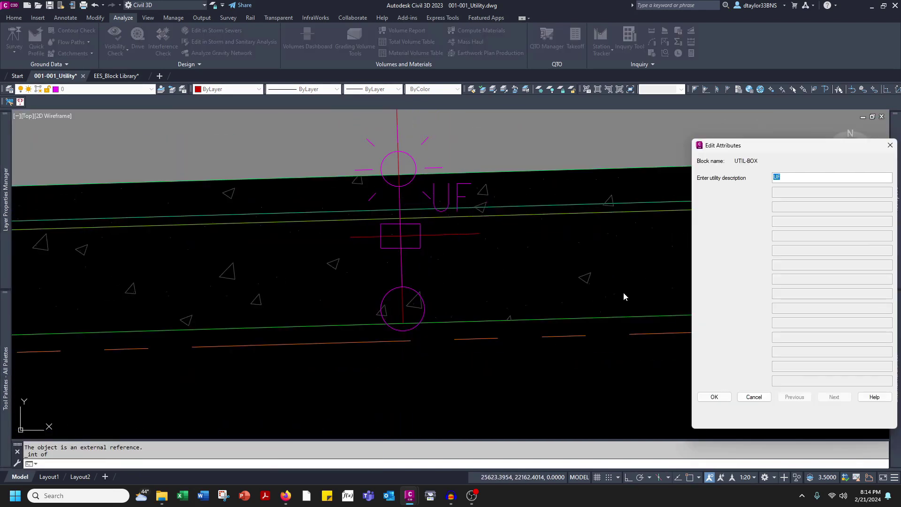
{"action": "left_click_drag", "start_coordinate": [789, 147], "coordinate": [182, 128]}
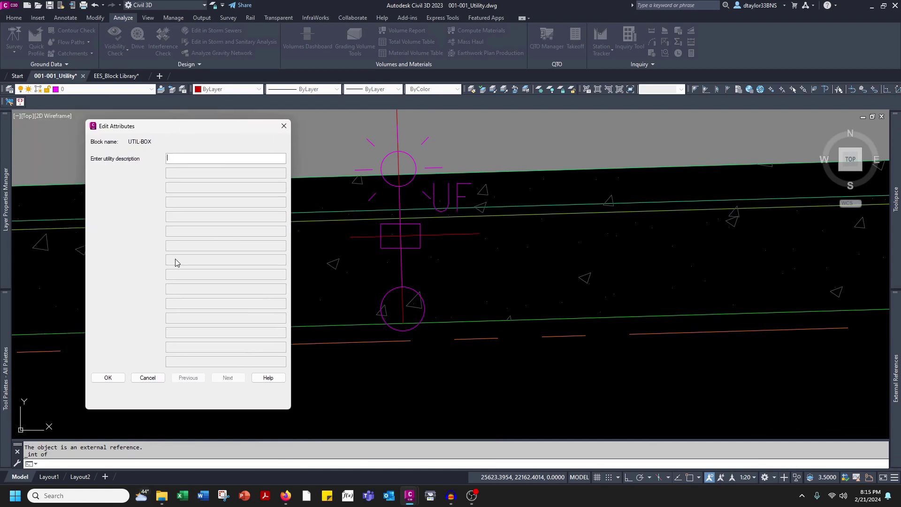
{"action": "left_click", "coordinate": [123, 381]}
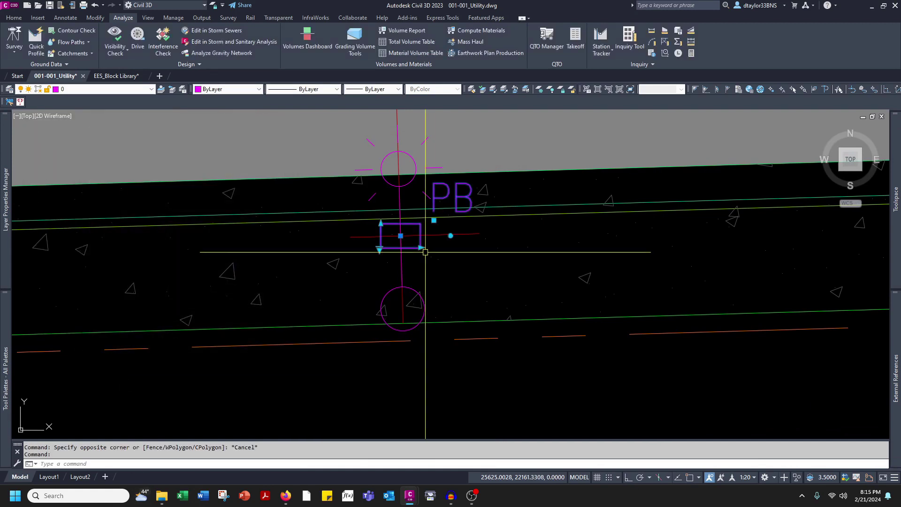
Rotate the pull box to align with the short offset line
{"action": "scroll", "coordinate": [419, 244], "scroll_direction": "up", "scroll_amount": 2}
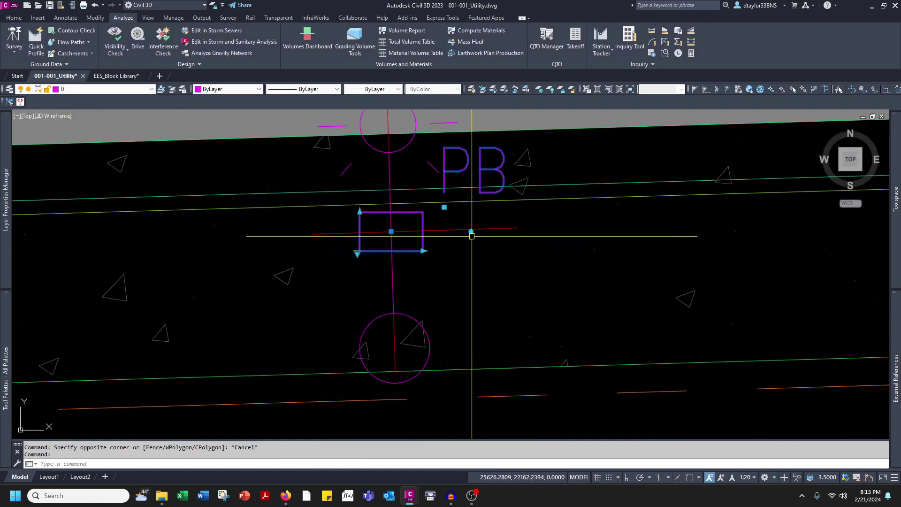
{"action": "left_click", "coordinate": [471, 231]}
{"action": "right_click", "coordinate": [471, 232], "text": "shift"}
{"action": "key", "text": "Escape"}
{"action": "key", "text": "Escape"}
{"action": "key", "text": "Escape"}
{"action": "scroll", "coordinate": [447, 264], "scroll_direction": "down", "scroll_amount": 2}
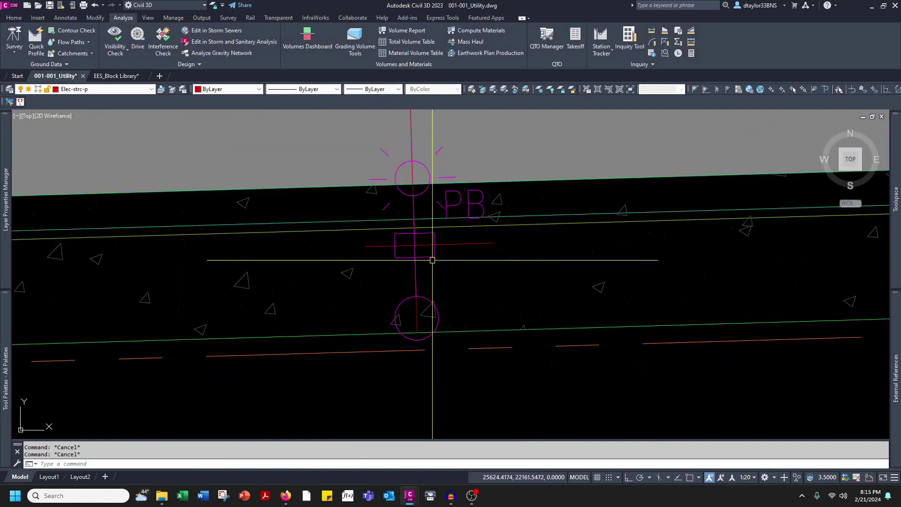
Insert the ruler block at the pull box's lower corner and align it with the box's bottom edge
{"action": "mouse_move", "coordinate": [436, 258]}
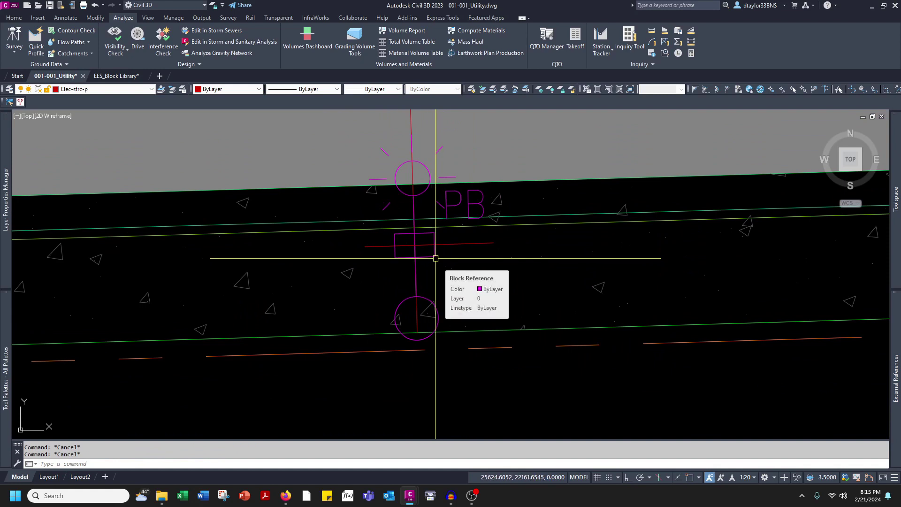
{"action": "mouse_move", "coordinate": [6, 300]}
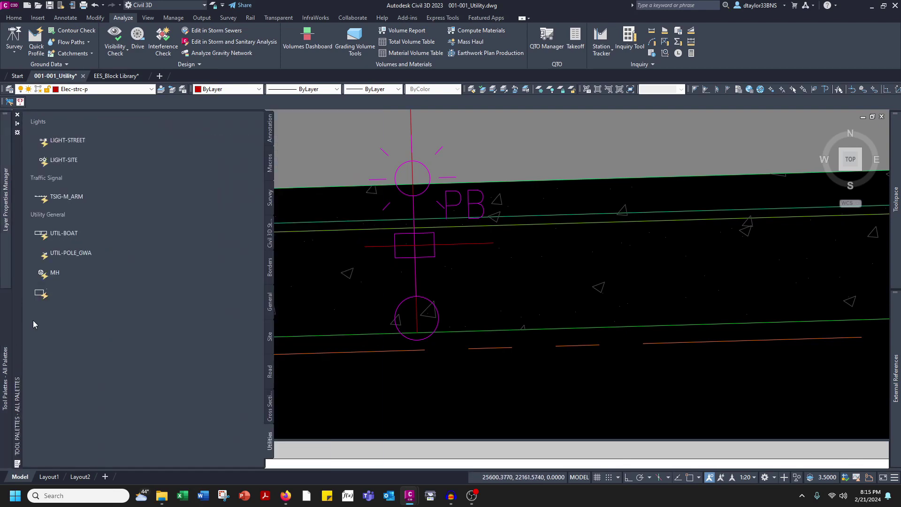
{"action": "left_click", "coordinate": [71, 159]}
{"action": "scroll", "coordinate": [446, 264], "scroll_direction": "up", "scroll_amount": 4}
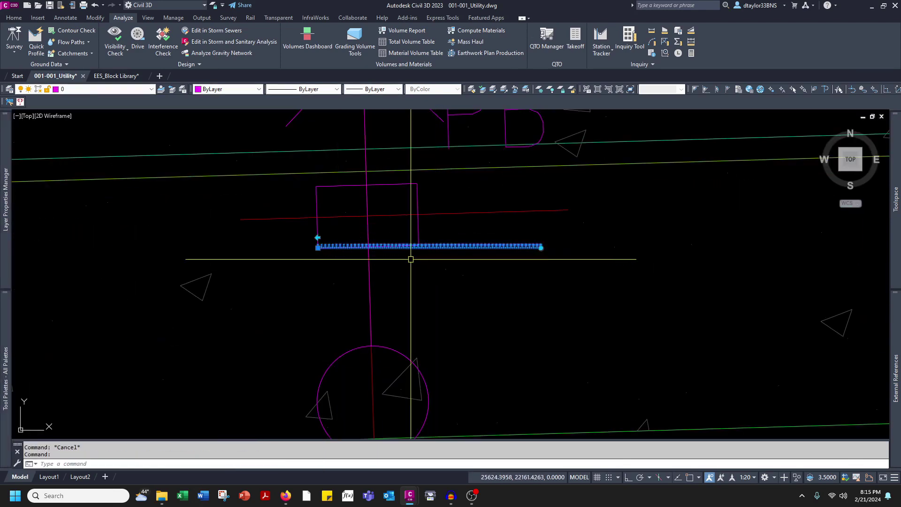
{"action": "left_click", "coordinate": [335, 247]}
{"action": "left_click", "coordinate": [423, 246]}
{"action": "scroll", "coordinate": [415, 259], "scroll_direction": "up", "scroll_amount": 2}
{"action": "left_click", "coordinate": [617, 241]}
{"action": "left_click", "coordinate": [420, 219]}
Shorten the pull box's width using the ruler block as a guide
{"action": "key", "text": "Escape"}
{"action": "left_click", "coordinate": [421, 220]}
{"action": "left_click", "coordinate": [422, 224]}
{"action": "scroll", "coordinate": [314, 244], "scroll_direction": "up", "scroll_amount": 4}
{"action": "left_click", "coordinate": [392, 239]}
{"action": "key", "text": "Escape"}
Rotate the ruler block upright along the pull box's side and reduce the box's height against it
{"action": "left_click", "coordinate": [524, 253]}
{"action": "scroll", "coordinate": [530, 262], "scroll_direction": "down", "scroll_amount": 2}
{"action": "left_click", "coordinate": [698, 252]}
{"action": "left_click", "coordinate": [339, 163]}
{"action": "left_click", "coordinate": [357, 162]}
{"action": "scroll", "coordinate": [320, 167], "scroll_direction": "up", "scroll_amount": 4}
{"action": "left_click", "coordinate": [368, 158]}
{"action": "left_click", "coordinate": [371, 229]}
{"action": "scroll", "coordinate": [413, 246], "scroll_direction": "down", "scroll_amount": 4}
{"action": "left_click", "coordinate": [461, 273]}
{"action": "left_click", "coordinate": [476, 259]}
Move the ruler block clear of the pull box to the west
{"action": "left_click", "coordinate": [394, 215]}
{"action": "type", "text": "m"}
{"action": "left_click", "coordinate": [391, 217]}
{"action": "scroll", "coordinate": [355, 227], "scroll_direction": "down", "scroll_amount": 4}
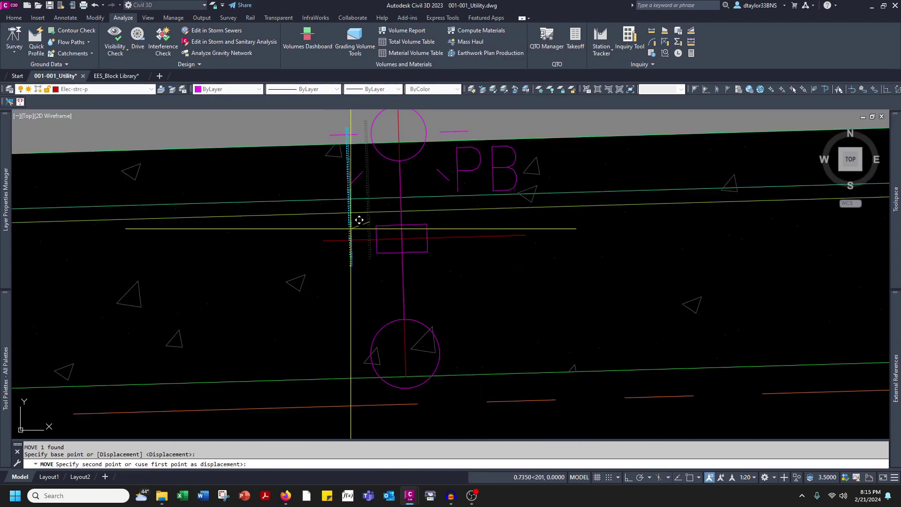
{"action": "left_click", "coordinate": [265, 263]}
Move the PB label to just below and east of the pull box
{"action": "left_click", "coordinate": [483, 156]}
{"action": "left_click", "coordinate": [473, 212]}
{"action": "scroll", "coordinate": [474, 213], "scroll_direction": "down", "scroll_amount": 2}
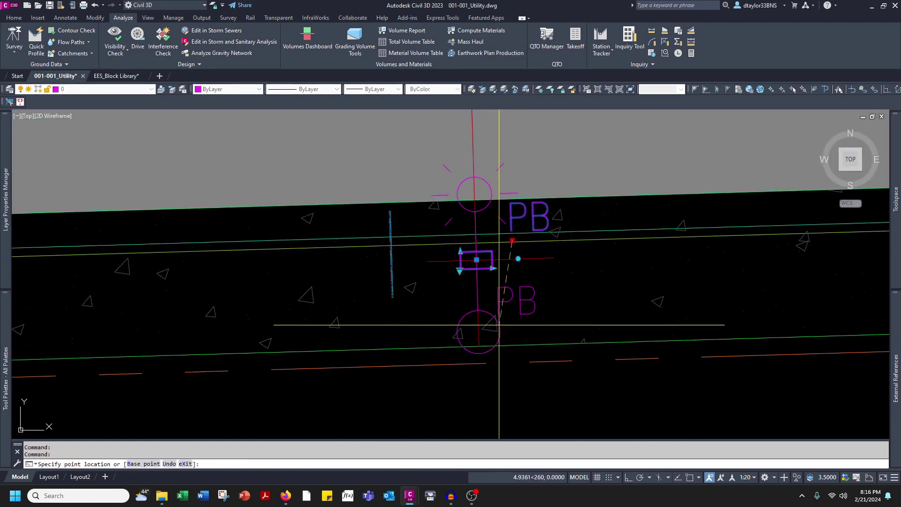
{"action": "scroll", "coordinate": [496, 294], "scroll_direction": "up", "scroll_amount": 4}
{"action": "scroll", "coordinate": [495, 295], "scroll_direction": "down", "scroll_amount": 5}
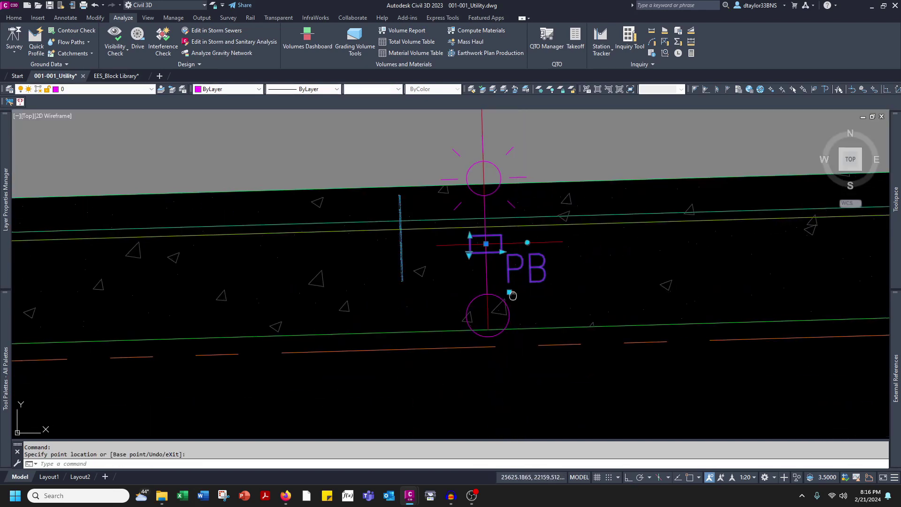
{"action": "key", "text": "Escape"}
{"action": "key", "text": "Escape"}
{"action": "scroll", "coordinate": [473, 296], "scroll_direction": "up", "scroll_amount": 2}
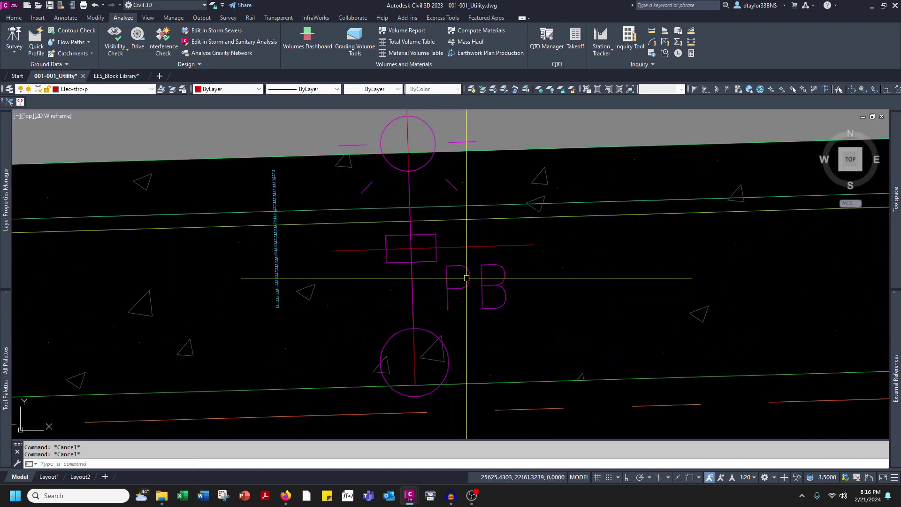
Put the pull box block on the Light-strc-p layer
{"action": "left_click", "coordinate": [428, 261]}
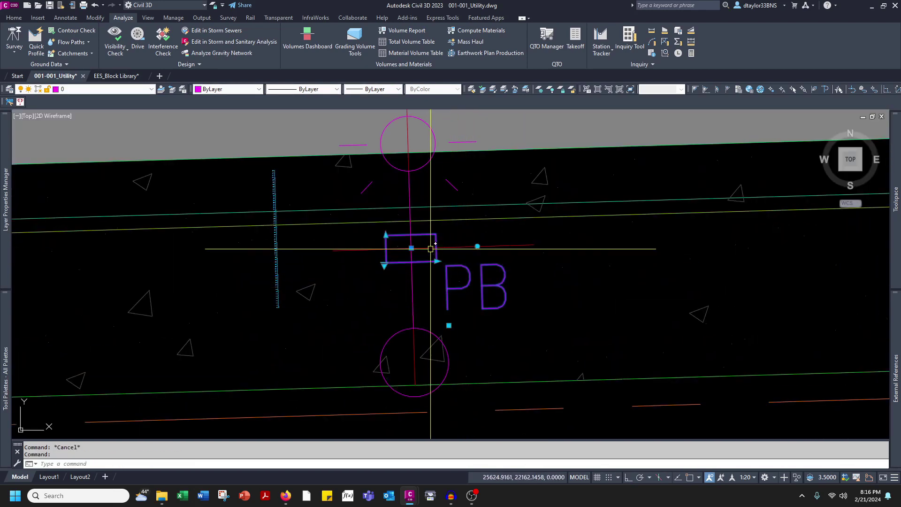
{"action": "left_click", "coordinate": [91, 90]}
{"action": "key", "text": "l"}
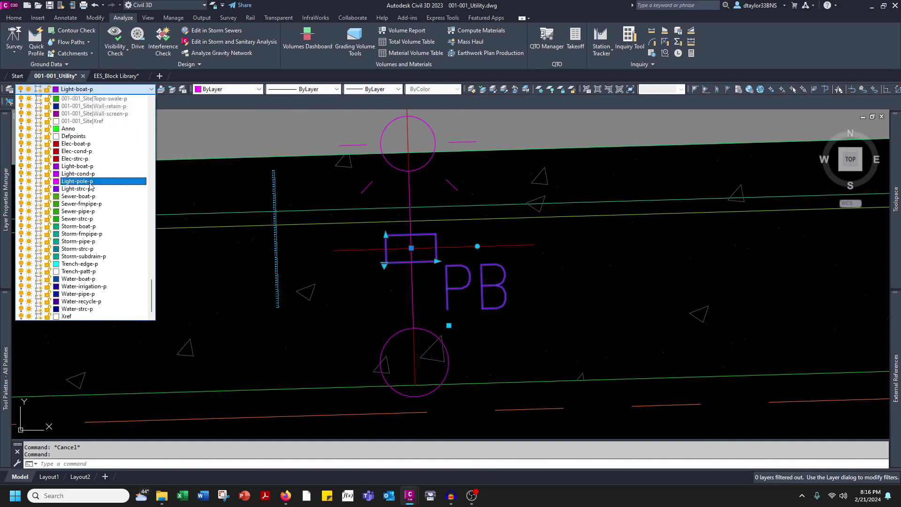
{"action": "left_click", "coordinate": [87, 188]}
{"action": "key", "text": "Escape"}
{"action": "key", "text": "Escape"}
Erase the short offset guide line running through the pull box
{"action": "scroll", "coordinate": [481, 282], "scroll_direction": "down", "scroll_amount": 2}
{"action": "middle_click_drag", "start_coordinate": [469, 293], "coordinate": [412, 302]}
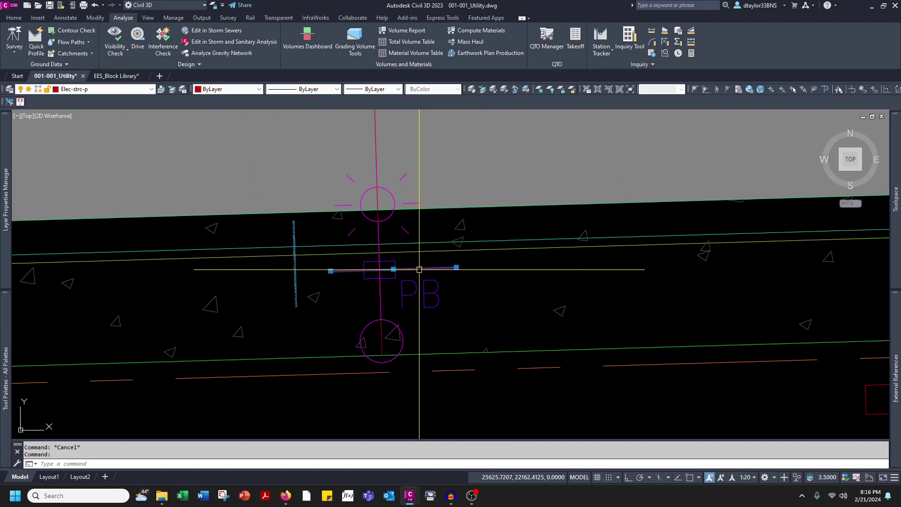
{"action": "type", "text": "e"}
{"action": "key", "text": "Return"}
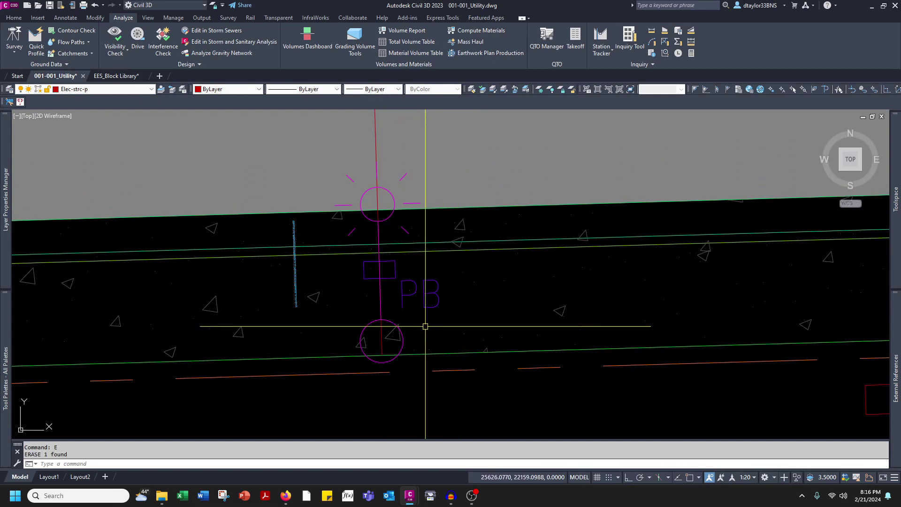
{"action": "scroll", "coordinate": [426, 326], "scroll_direction": "down", "scroll_amount": 5}
{"action": "key", "text": "Escape"}
{"action": "key", "text": "Escape"}
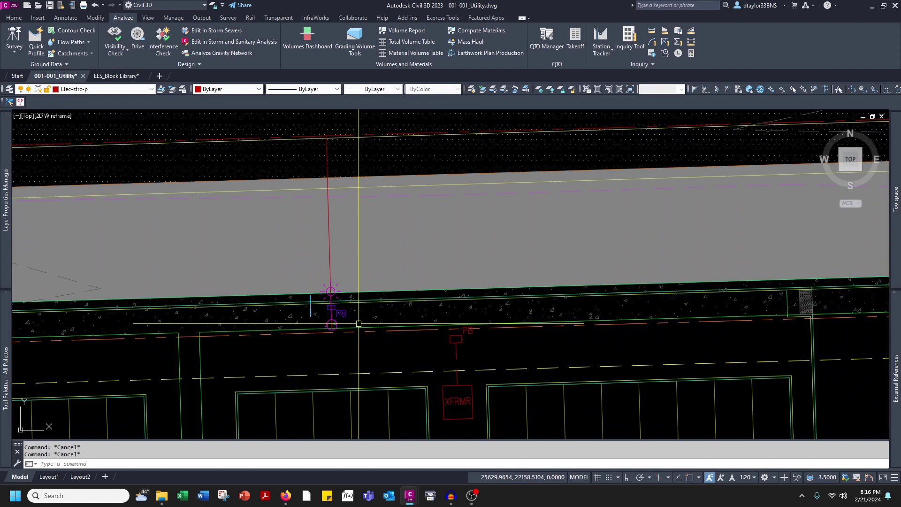
Offset the guide line at the new street light 180 eastward three times along the road
{"action": "type", "text": "o"}
{"action": "key", "text": "Return"}
{"action": "type", "text": "180"}
{"action": "key", "text": "Return"}
{"action": "left_click", "coordinate": [328, 176]}
{"action": "left_click", "coordinate": [394, 194]}
{"action": "scroll", "coordinate": [394, 194], "scroll_direction": "down", "scroll_amount": 6}
{"action": "left_click", "coordinate": [563, 192]}
{"action": "key", "text": "Return"}
{"action": "scroll", "coordinate": [81, 241], "scroll_direction": "down", "scroll_amount": 1}
{"action": "key", "text": "Return"}
{"action": "key", "text": "Return"}
{"action": "scroll", "coordinate": [76, 238], "scroll_direction": "up", "scroll_amount": 1}
{"action": "left_click", "coordinate": [60, 238]}
{"action": "left_click", "coordinate": [67, 237]}
{"action": "scroll", "coordinate": [412, 263], "scroll_direction": "down", "scroll_amount": 2}
{"action": "key", "text": "Escape"}
Copy the street light and its pull box from the western guide line to the ends of the three offset guide lines eastward
{"action": "scroll", "coordinate": [199, 264], "scroll_direction": "up", "scroll_amount": 8}
{"action": "left_click", "coordinate": [244, 248]}
{"action": "scroll", "coordinate": [245, 247], "scroll_direction": "up", "scroll_amount": 5}
{"action": "left_click", "coordinate": [248, 225]}
{"action": "type", "text": "co"}
{"action": "scroll", "coordinate": [249, 228], "scroll_direction": "down", "scroll_amount": 7}
{"action": "left_click", "coordinate": [249, 118]}
{"action": "left_click", "coordinate": [437, 143]}
{"action": "left_click", "coordinate": [625, 204]}
{"action": "scroll", "coordinate": [441, 267], "scroll_direction": "down", "scroll_amount": 4}
{"action": "right_click", "coordinate": [608, 264], "text": "shift"}
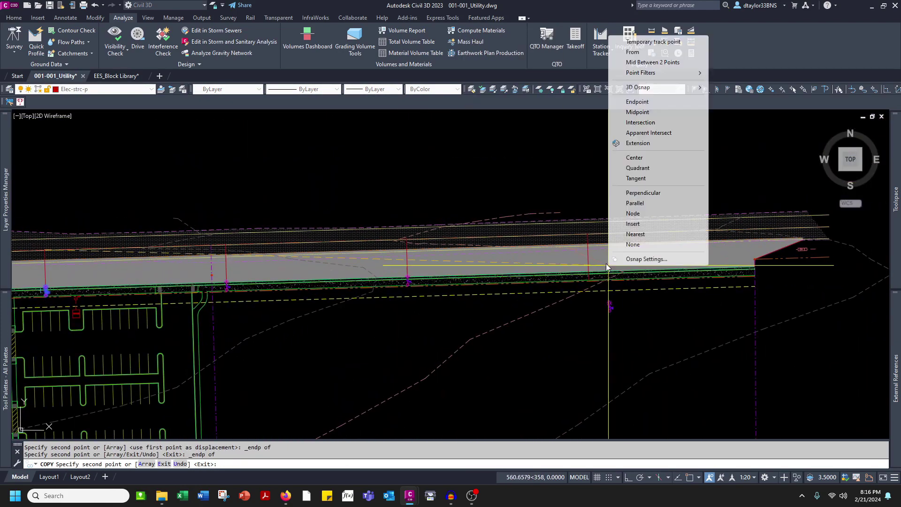
{"action": "left_click", "coordinate": [590, 237]}
{"action": "key", "text": "Escape"}
Erase the four red vertical guide lines used to space the street lights
{"action": "scroll", "coordinate": [587, 257], "scroll_direction": "up", "scroll_amount": 2}
{"action": "left_click", "coordinate": [589, 255]}
{"action": "left_click", "coordinate": [299, 254]}
{"action": "middle_click_drag", "start_coordinate": [18, 261], "coordinate": [509, 283]}
{"action": "left_click", "coordinate": [503, 283]}
{"action": "left_click", "coordinate": [215, 296]}
{"action": "middle_click_drag", "start_coordinate": [66, 315], "coordinate": [485, 280]}
{"action": "type", "text": "e"}
{"action": "key", "text": "Escape"}
Draw a conduit line on the Light-cond-p layer from the westernmost new pull box to the easternmost one
{"action": "middle_click_drag", "start_coordinate": [650, 311], "coordinate": [276, 302]}
{"action": "scroll", "coordinate": [200, 301], "scroll_direction": "down", "scroll_amount": 3}
{"action": "scroll", "coordinate": [551, 319], "scroll_direction": "up", "scroll_amount": 2}
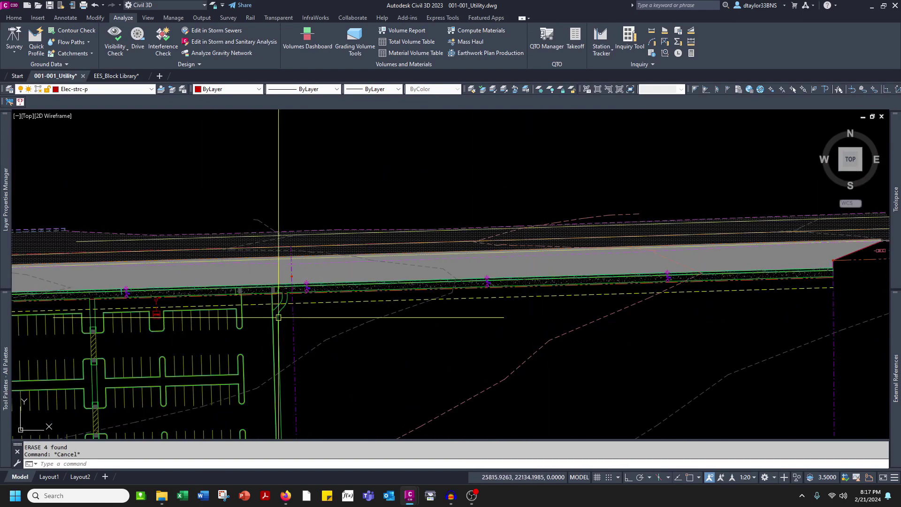
{"action": "left_click", "coordinate": [103, 89]}
{"action": "left_click", "coordinate": [80, 187]}
{"action": "type", "text": "l"}
{"action": "key", "text": "space"}
{"action": "scroll", "coordinate": [134, 292], "scroll_direction": "up", "scroll_amount": 4}
{"action": "right_click", "coordinate": [109, 296], "text": "shift"}
{"action": "key", "text": "s"}
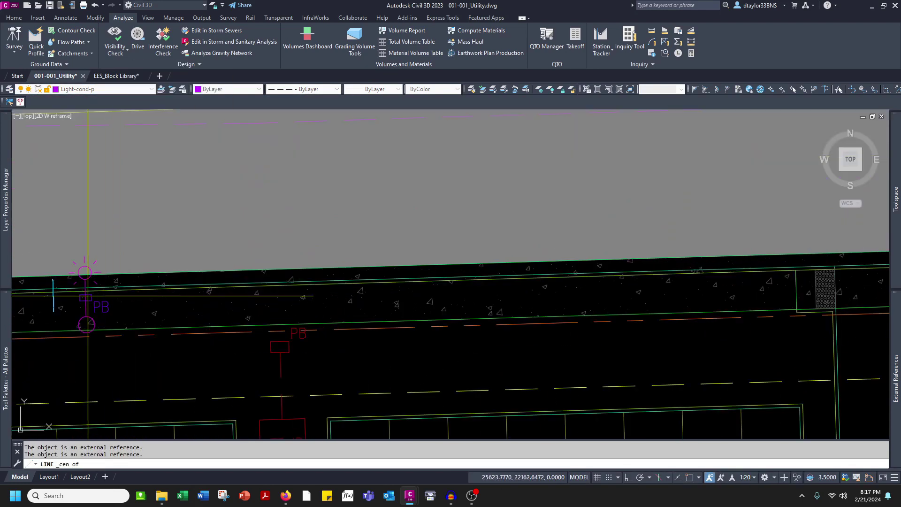
{"action": "left_click", "coordinate": [88, 300]}
{"action": "scroll", "coordinate": [112, 309], "scroll_direction": "down", "scroll_amount": 4}
{"action": "scroll", "coordinate": [647, 329], "scroll_direction": "up", "scroll_amount": 4}
{"action": "right_click", "coordinate": [647, 329], "text": "shift"}
{"action": "key", "text": "s"}
{"action": "left_click", "coordinate": [627, 289]}
{"action": "key", "text": "Escape"}
{"action": "scroll", "coordinate": [643, 226], "scroll_direction": "down", "scroll_amount": 5}
{"action": "scroll", "coordinate": [110, 234], "scroll_direction": "up", "scroll_amount": 4}
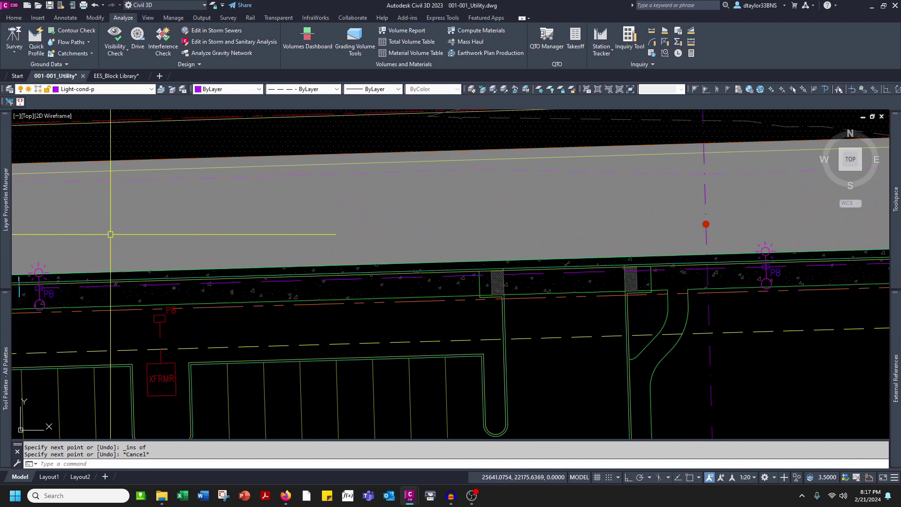
Insert a UTIL-BOAT label reading 1.5" C on the lighting conduit between the first two lights, aligned with the line
{"action": "mouse_move", "coordinate": [8, 202]}
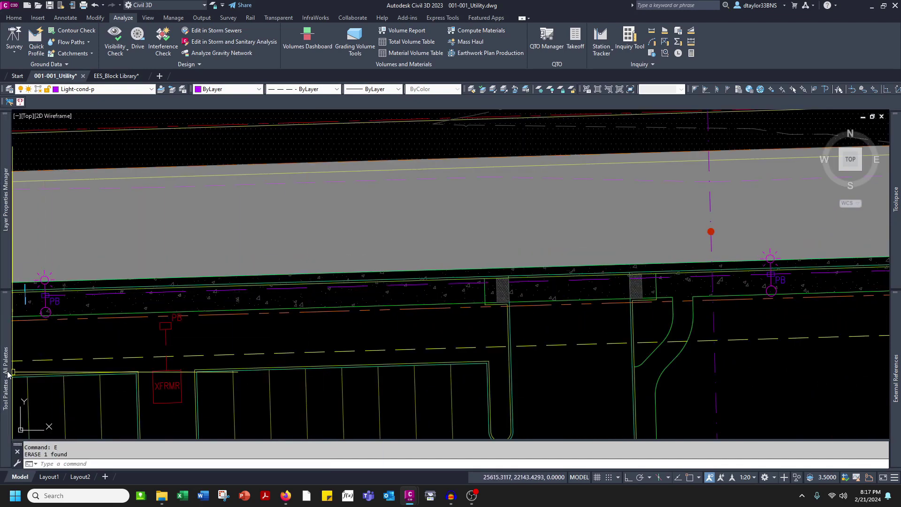
{"action": "mouse_move", "coordinate": [5, 376]}
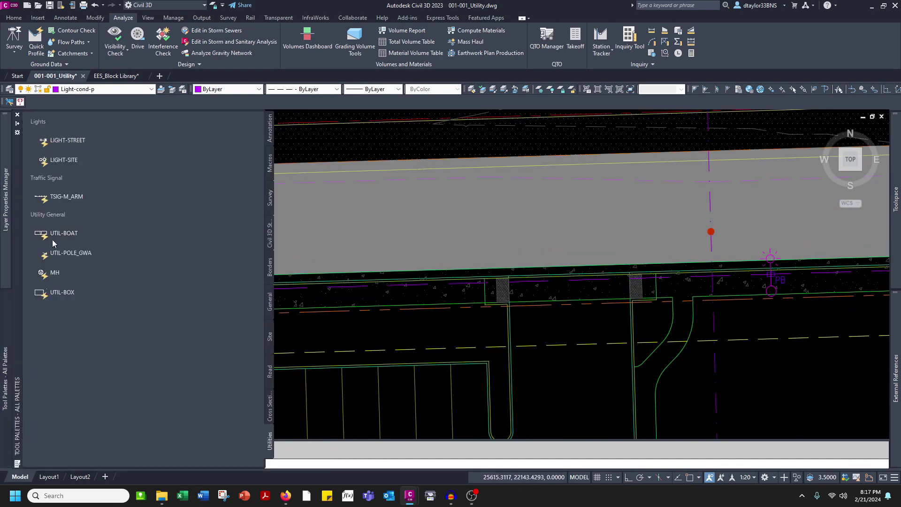
{"action": "scroll", "coordinate": [293, 295], "scroll_direction": "up", "scroll_amount": 4}
{"action": "left_click", "coordinate": [272, 281]}
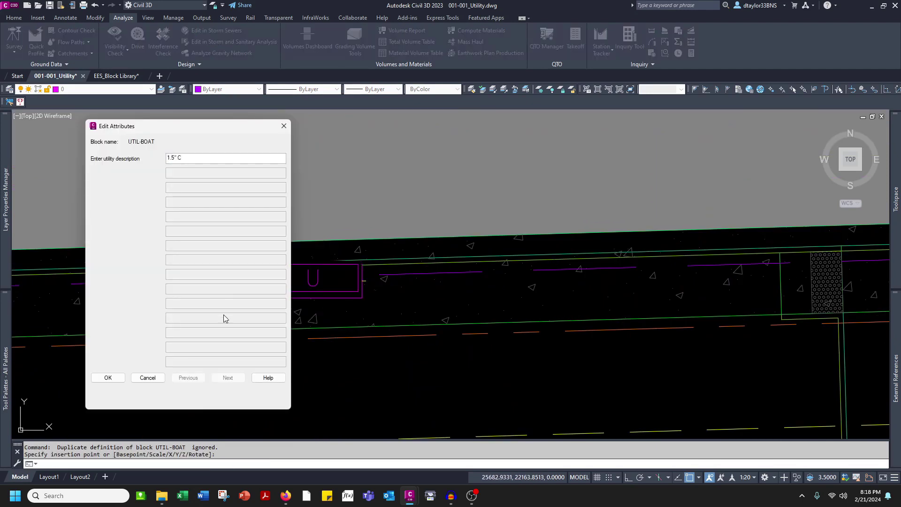
{"action": "key", "text": "Return"}
{"action": "key", "text": "Escape"}
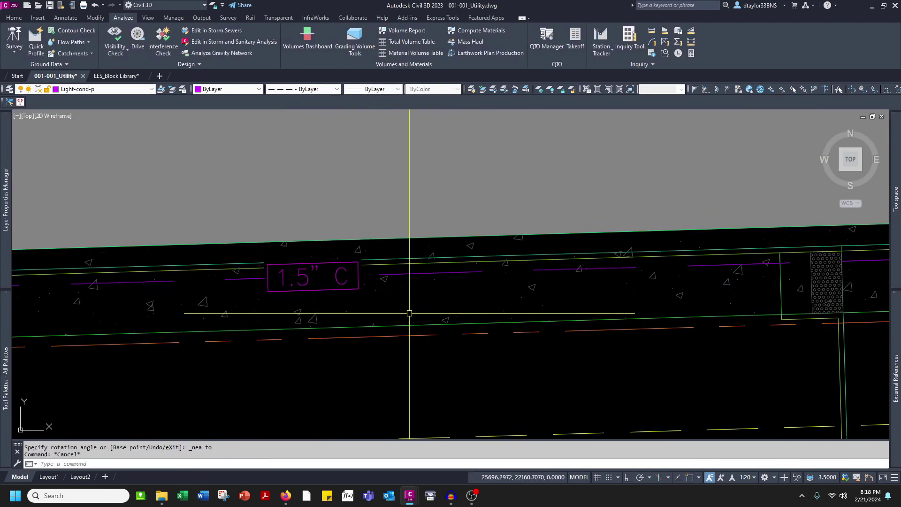
Copy the 1.5" C label onto the conduit in the two spans between the lights farther east
{"action": "scroll", "coordinate": [353, 300], "scroll_direction": "down", "scroll_amount": 2}
{"action": "scroll", "coordinate": [353, 300], "scroll_direction": "up", "scroll_amount": 2}
{"action": "left_click", "coordinate": [346, 291]}
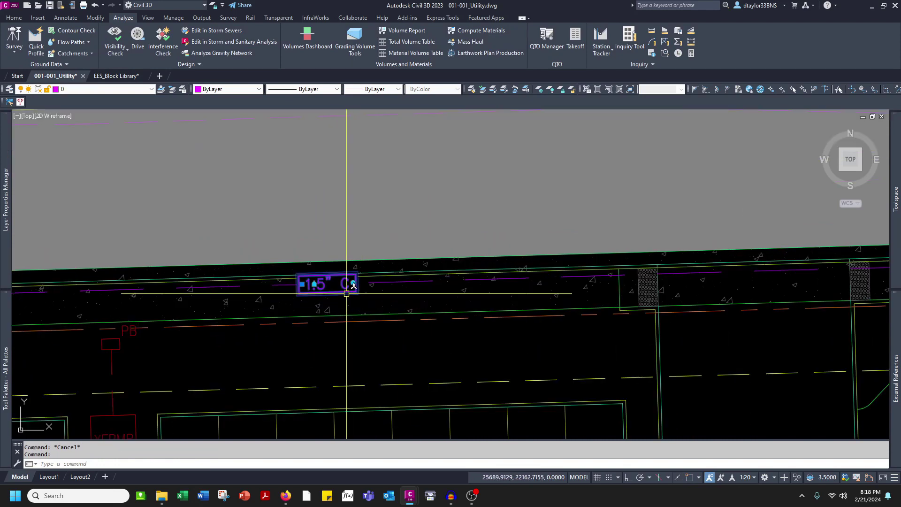
{"action": "type", "text": "co"}
{"action": "key", "text": "space"}
{"action": "scroll", "coordinate": [286, 295], "scroll_direction": "up", "scroll_amount": 3}
{"action": "left_click", "coordinate": [279, 270]}
{"action": "scroll", "coordinate": [225, 335], "scroll_direction": "down", "scroll_amount": 7}
{"action": "scroll", "coordinate": [487, 333], "scroll_direction": "up", "scroll_amount": 5}
{"action": "right_click", "coordinate": [486, 333], "text": "shift"}
{"action": "left_click", "coordinate": [528, 300]}
{"action": "scroll", "coordinate": [554, 314], "scroll_direction": "down", "scroll_amount": 5}
{"action": "middle_click_drag", "start_coordinate": [573, 336], "coordinate": [290, 366]}
{"action": "scroll", "coordinate": [510, 331], "scroll_direction": "up", "scroll_amount": 3}
{"action": "right_click", "coordinate": [512, 330], "text": "shift"}
{"action": "left_click", "coordinate": [484, 293]}
{"action": "scroll", "coordinate": [422, 327], "scroll_direction": "down", "scroll_amount": 6}
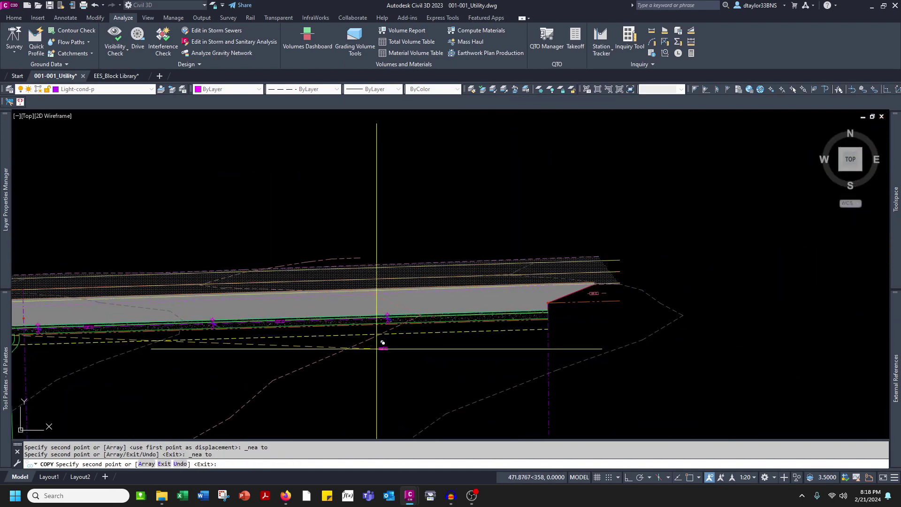
{"action": "key", "text": "Escape"}
Draw a line about 13 units long along the green edge line north of the electrical pull box and move it to the box's west side
{"action": "scroll", "coordinate": [174, 328], "scroll_direction": "up", "scroll_amount": 4}
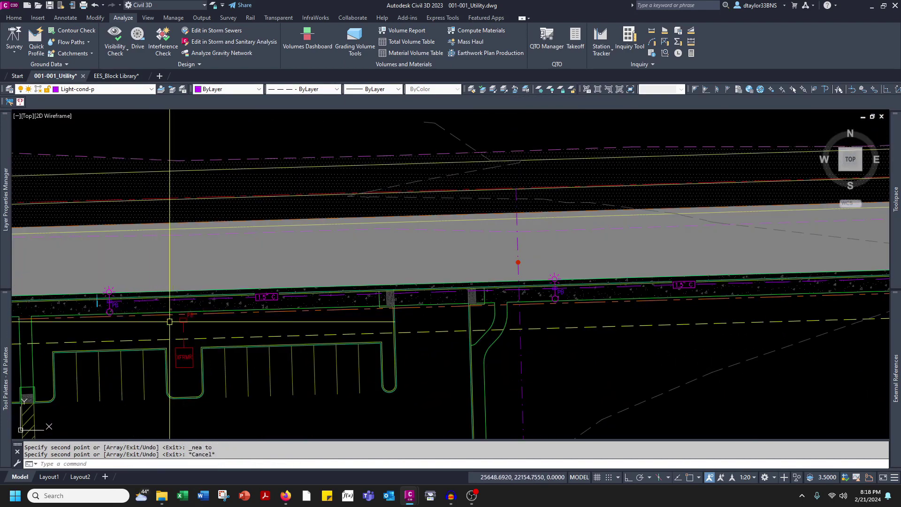
{"action": "scroll", "coordinate": [247, 310], "scroll_direction": "up", "scroll_amount": 4}
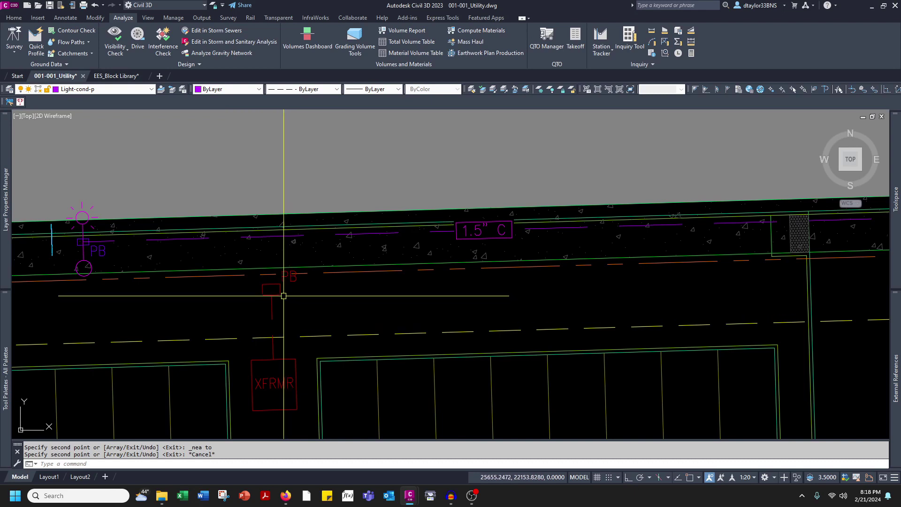
{"action": "mouse_move", "coordinate": [279, 296]}
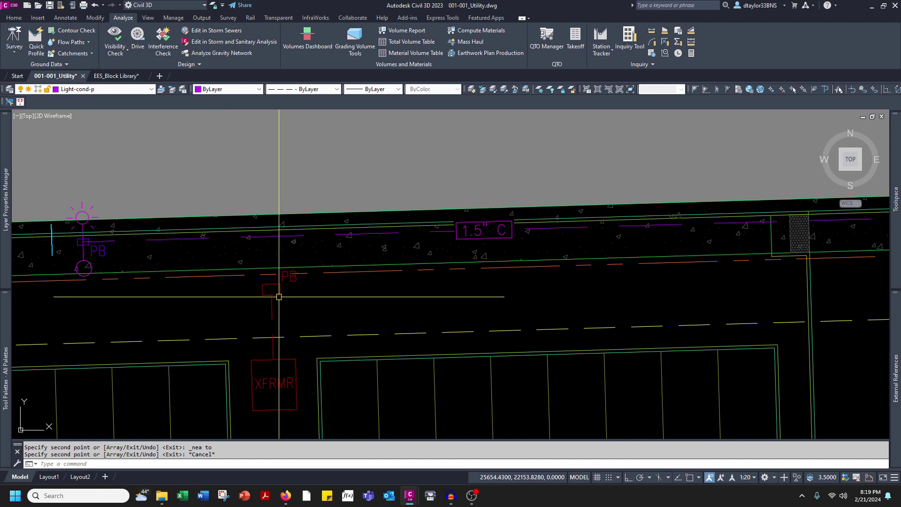
{"action": "mouse_move", "coordinate": [190, 275]}
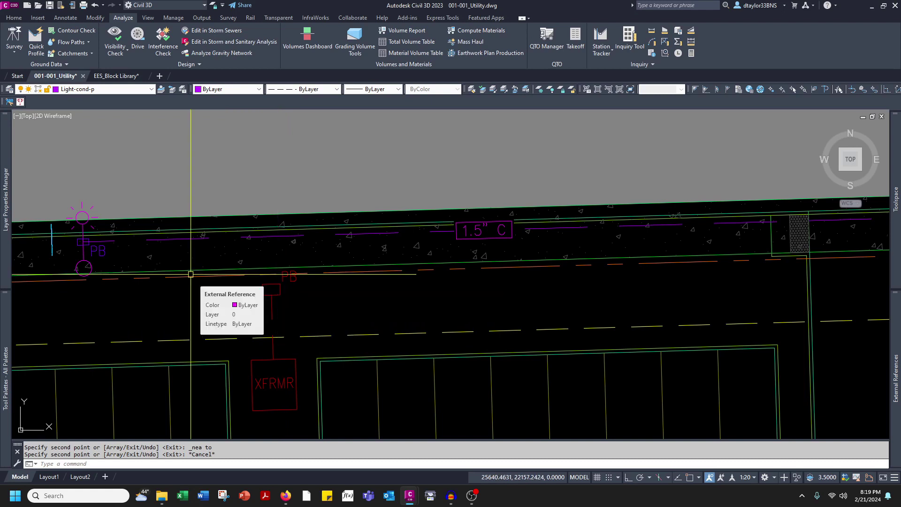
{"action": "type", "text": "l"}
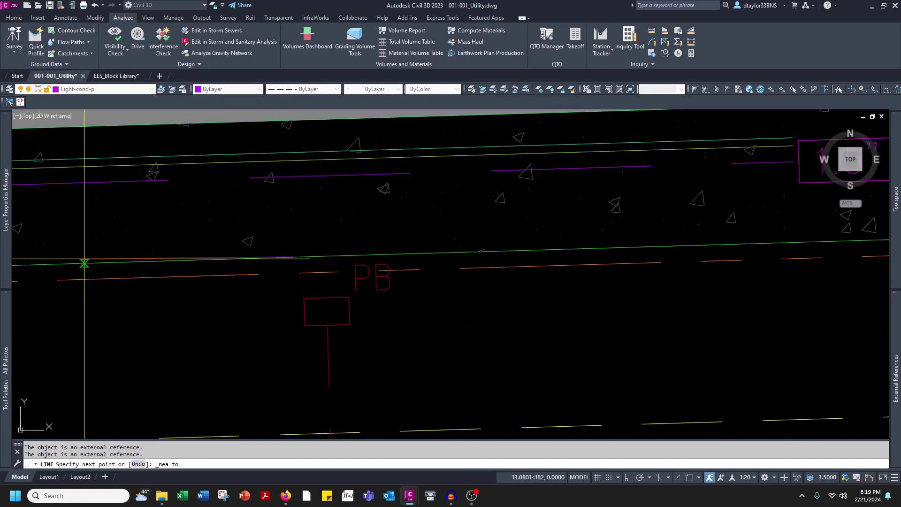
{"action": "left_click", "coordinate": [84, 260]}
{"action": "key", "text": "Escape"}
{"action": "left_click", "coordinate": [162, 261]}
{"action": "type", "text": "m"}
{"action": "left_click", "coordinate": [281, 259]}
{"action": "right_click", "coordinate": [279, 259], "text": "shift"}
{"action": "left_click", "coordinate": [304, 312]}
Trim the conduit stub to 3 units from the electrical pull box using a radius 3 circle, and erase the circle
{"action": "type", "text": "c"}
{"action": "left_click", "coordinate": [305, 312]}
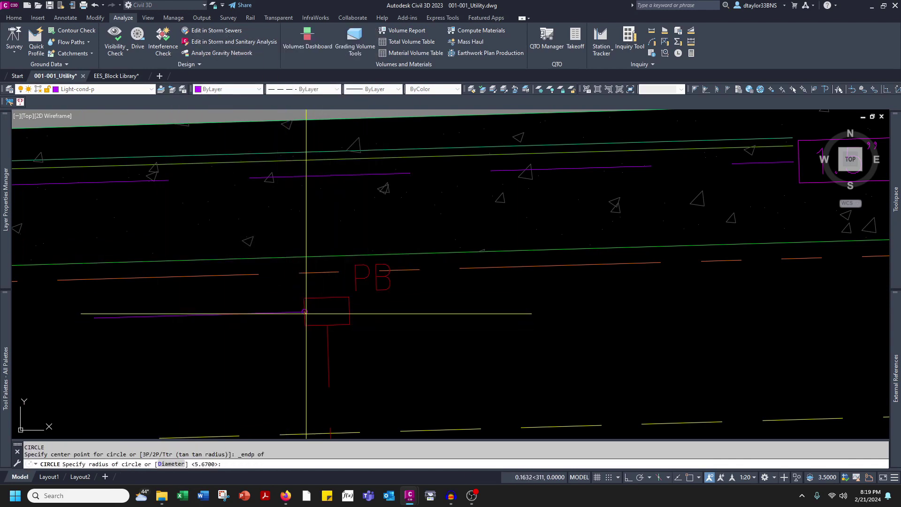
{"action": "type", "text": "3 tr"}
{"action": "key", "text": "space"}
{"action": "left_click", "coordinate": [212, 314]}
{"action": "left_click", "coordinate": [210, 337]}
{"action": "key", "text": "Escape"}
{"action": "left_click", "coordinate": [280, 337]}
{"action": "left_click", "coordinate": [234, 360]}
{"action": "type", "text": "e"}
{"action": "key", "text": "Escape"}
Insert a UTIL-BOX block with the description CAB just southwest of the electrical pull box
{"action": "scroll", "coordinate": [301, 324], "scroll_direction": "down", "scroll_amount": 2}
{"action": "middle_click_drag", "start_coordinate": [300, 324], "coordinate": [353, 313]}
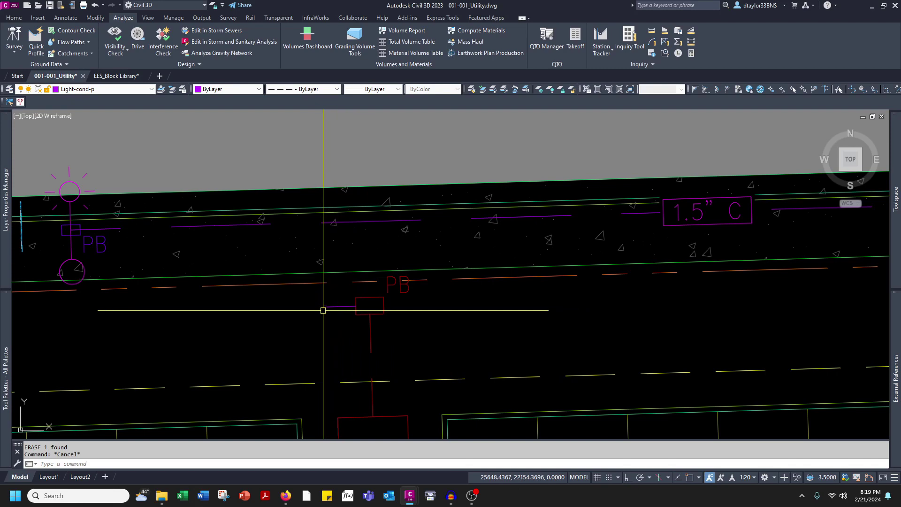
{"action": "mouse_move", "coordinate": [6, 307]}
{"action": "left_click", "coordinate": [51, 292]}
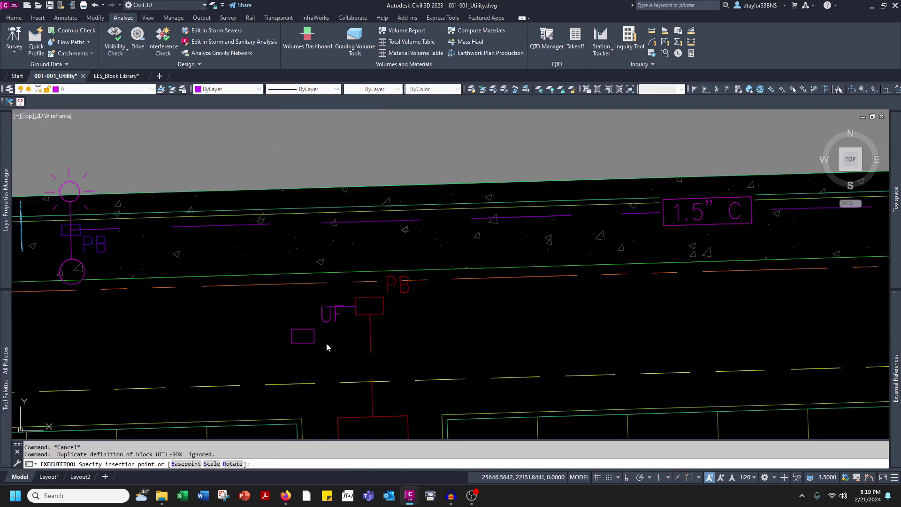
{"action": "left_click", "coordinate": [326, 347]}
{"action": "type", "text": "CAB"}
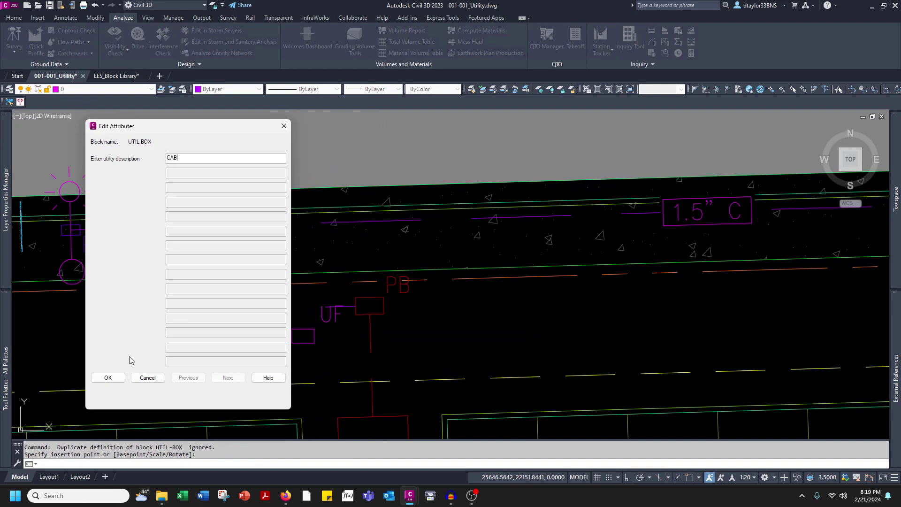
{"action": "left_click", "coordinate": [108, 378]}
{"action": "key", "text": "Escape"}
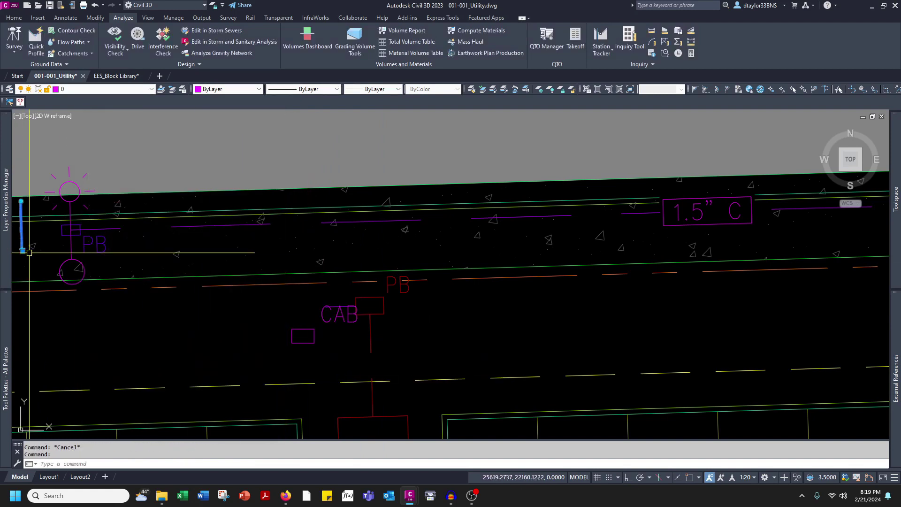
Stretch the CAB box's width to about 24 on the ruler, and rotate the ruler upright along the box's west edge
{"action": "left_click", "coordinate": [392, 339]}
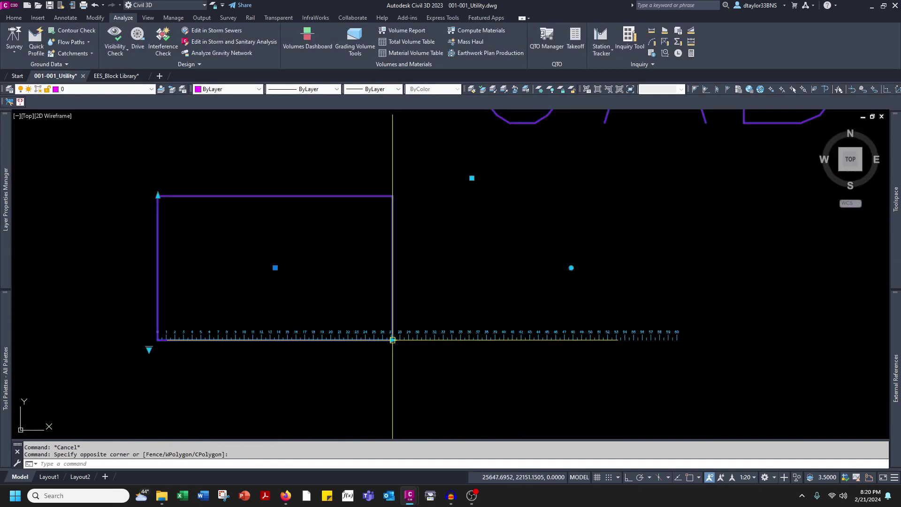
{"action": "scroll", "coordinate": [393, 340], "scroll_direction": "up", "scroll_amount": 4}
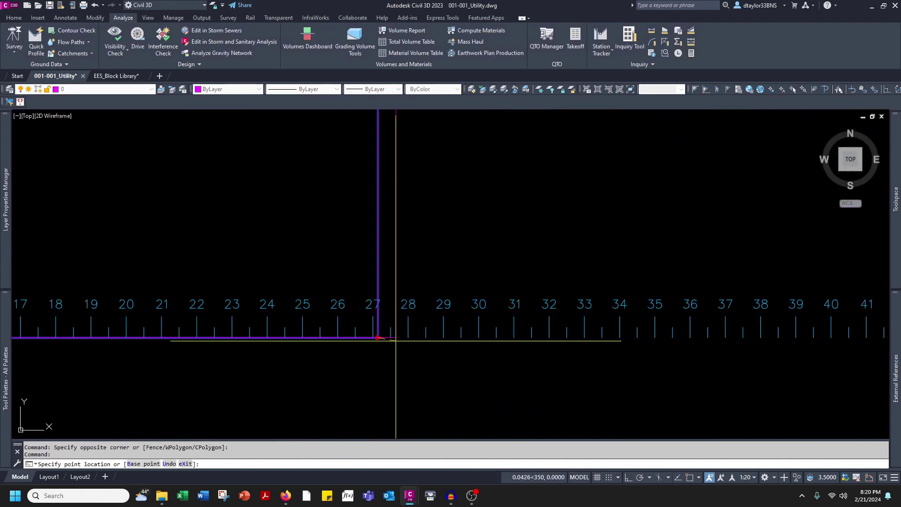
{"action": "scroll", "coordinate": [316, 332], "scroll_direction": "down", "scroll_amount": 2}
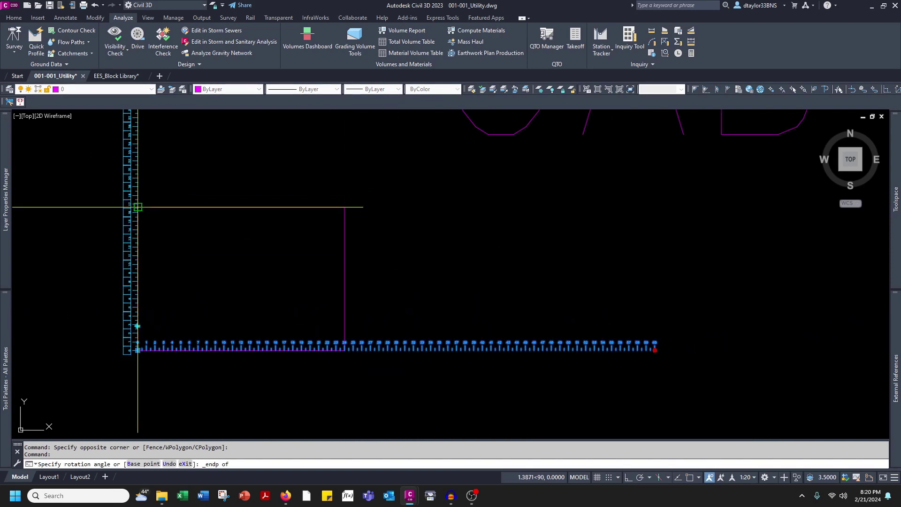
{"action": "left_click", "coordinate": [137, 207]}
{"action": "key", "text": "Escape"}
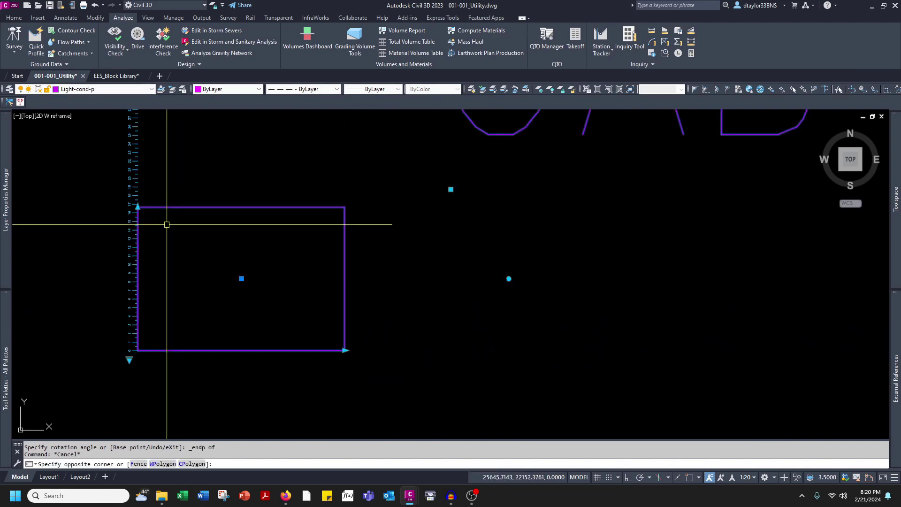
Stretch the CAB box's height to about 18 on the ruler and erase the ruler
{"action": "scroll", "coordinate": [143, 213], "scroll_direction": "up", "scroll_amount": 2}
{"action": "key", "text": "Escape"}
{"action": "scroll", "coordinate": [211, 214], "scroll_direction": "down", "scroll_amount": 4}
{"action": "left_click", "coordinate": [174, 196]}
{"action": "type", "text": "e"}
{"action": "key", "text": "Return"}
Put the CAB box block on the layer Light-strc-p
{"action": "left_click", "coordinate": [184, 206]}
{"action": "left_click", "coordinate": [134, 90]}
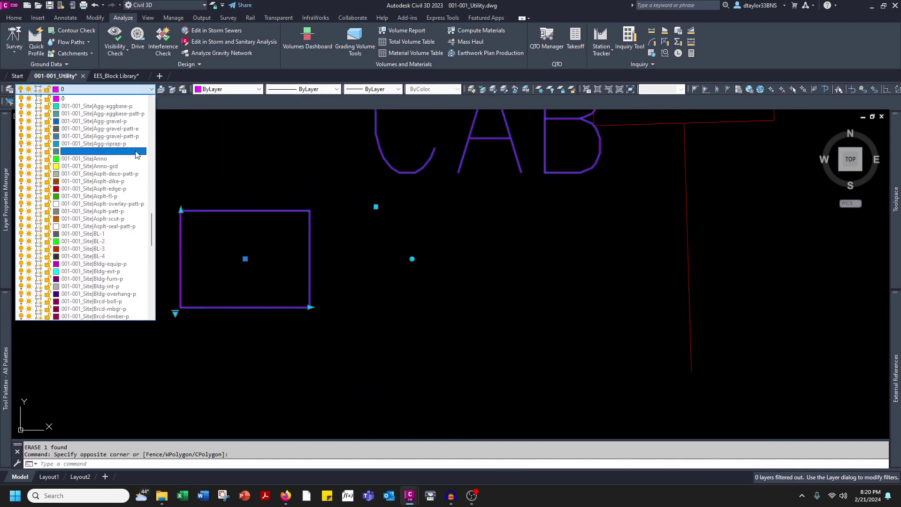
{"action": "scroll", "coordinate": [134, 157], "scroll_direction": "down", "scroll_amount": 10}
{"action": "left_click", "coordinate": [85, 175]}
{"action": "key", "text": "Escape"}
Line up the CAB box with the conduit stub leading to the electrical pull box
{"action": "scroll", "coordinate": [280, 203], "scroll_direction": "down", "scroll_amount": 2}
{"action": "left_click", "coordinate": [277, 202]}
{"action": "left_click", "coordinate": [261, 230]}
{"action": "left_click", "coordinate": [259, 239]}
{"action": "scroll", "coordinate": [328, 240], "scroll_direction": "down", "scroll_amount": 2}
{"action": "scroll", "coordinate": [378, 157], "scroll_direction": "up", "scroll_amount": 4}
{"action": "key", "text": "shift+e"}
{"action": "left_click", "coordinate": [296, 187]}
{"action": "left_click", "coordinate": [455, 188]}
{"action": "key", "text": "shift+n"}
{"action": "left_click", "coordinate": [458, 182]}
{"action": "key", "text": "Escape"}
{"action": "key", "text": "Escape"}
Move the CAB box by the midpoint of its east side onto the end of the conduit stub
{"action": "left_click", "coordinate": [352, 175]}
{"action": "type", "text": "j"}
{"action": "key", "text": "space"}
{"action": "type", "text": "J"}
{"action": "key", "text": "shift+m"}
{"action": "left_click", "coordinate": [352, 204]}
{"action": "key", "text": "shift+e"}
{"action": "left_click", "coordinate": [293, 192]}
{"action": "key", "text": "Escape"}
{"action": "key", "text": "Escape"}
Reposition the CAB label just southeast of its box, clear of the conduit stub
{"action": "scroll", "coordinate": [375, 230], "scroll_direction": "down", "scroll_amount": 4}
{"action": "middle_click_drag", "start_coordinate": [374, 231], "coordinate": [368, 284]}
{"action": "left_click", "coordinate": [359, 220]}
{"action": "left_click", "coordinate": [360, 244]}
{"action": "left_click", "coordinate": [328, 368]}
{"action": "key", "text": "Escape"}
Draw a conduit line from the midpoint of the CAB box's north side perpendicular to the street light conduit
{"action": "type", "text": "l"}
{"action": "key", "text": "Return"}
{"action": "scroll", "coordinate": [348, 256], "scroll_direction": "down", "scroll_amount": 2}
{"action": "right_click", "coordinate": [348, 259], "text": "shift"}
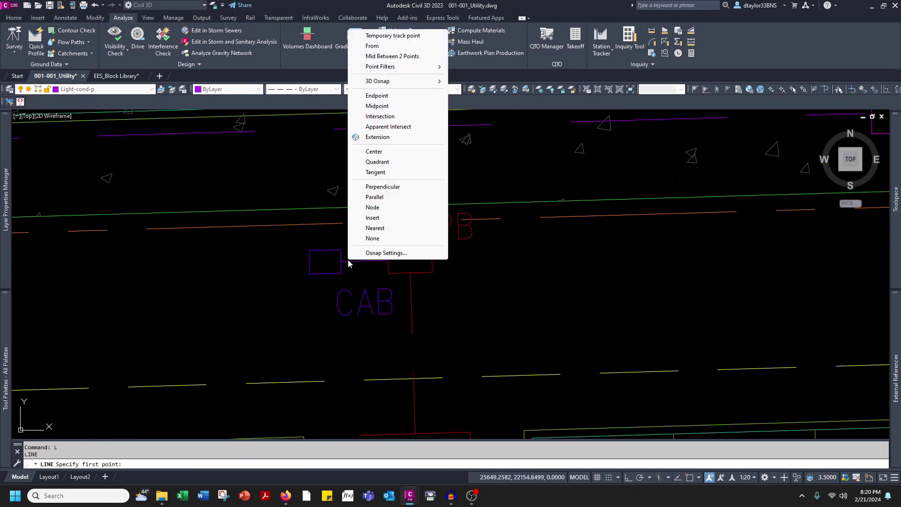
{"action": "left_click", "coordinate": [377, 105]}
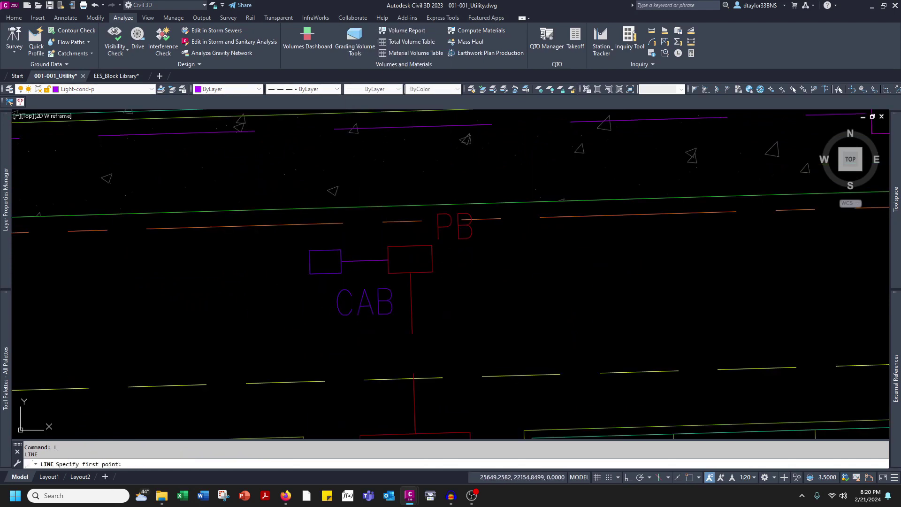
{"action": "left_click", "coordinate": [332, 249]}
{"action": "right_click", "coordinate": [332, 250], "text": "shift"}
{"action": "key", "text": "p"}
{"action": "left_click", "coordinate": [351, 131]}
{"action": "key", "text": "Escape"}
{"action": "scroll", "coordinate": [362, 209], "scroll_direction": "down", "scroll_amount": 3}
{"action": "middle_click_drag", "start_coordinate": [355, 220], "coordinate": [353, 281]}
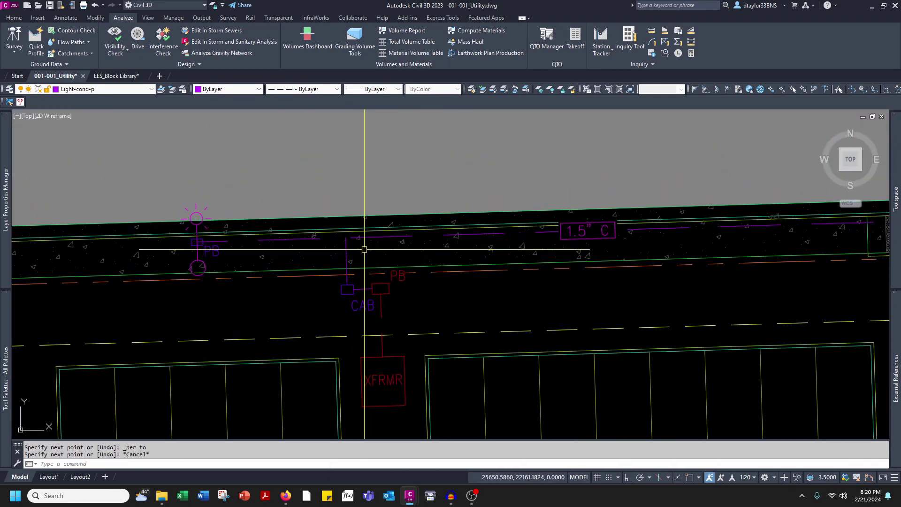
Place a PB pull box where the cabinet's conduit line meets the street light conduit
{"action": "key", "text": "Escape"}
{"action": "scroll", "coordinate": [371, 310], "scroll_direction": "up", "scroll_amount": 2}
{"action": "left_click", "coordinate": [88, 206]}
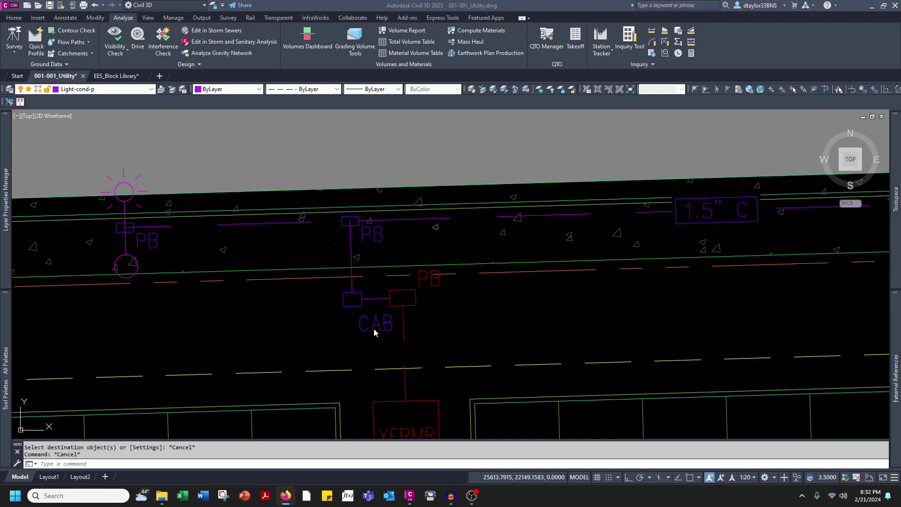
Examine the street light layout along the frontage and the connections between the pull boxes, cabinet and transformer
{"action": "scroll", "coordinate": [369, 328], "scroll_direction": "down", "scroll_amount": 6}
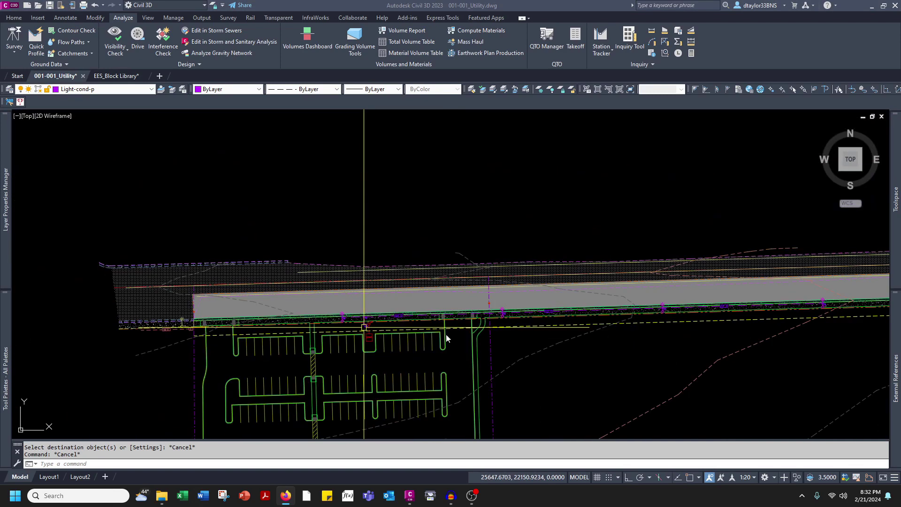
{"action": "middle_click_drag", "start_coordinate": [415, 329], "coordinate": [282, 332]}
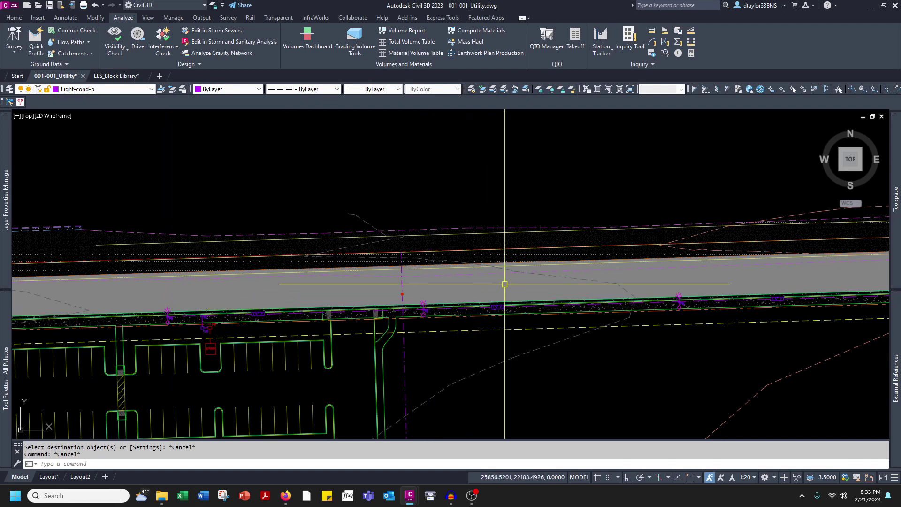
{"action": "middle_click_drag", "start_coordinate": [680, 306], "coordinate": [318, 306]}
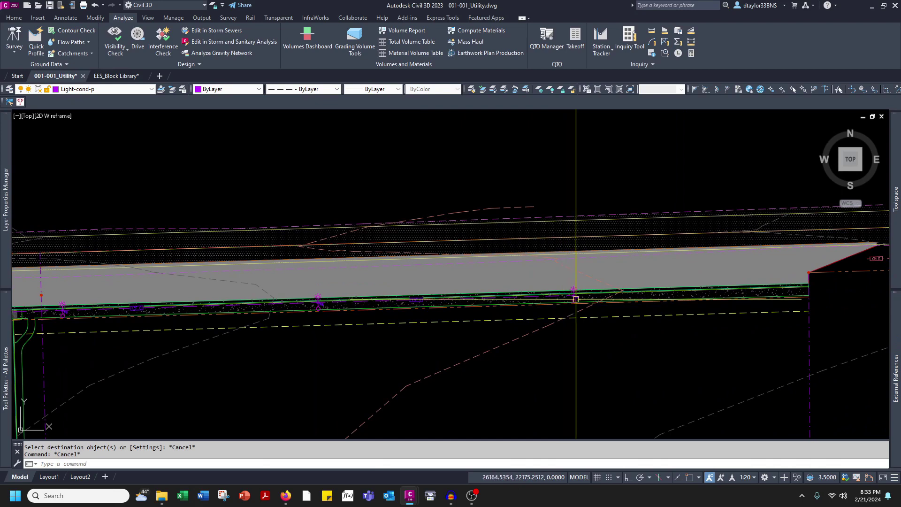
{"action": "scroll", "coordinate": [577, 298], "scroll_direction": "down", "scroll_amount": 2}
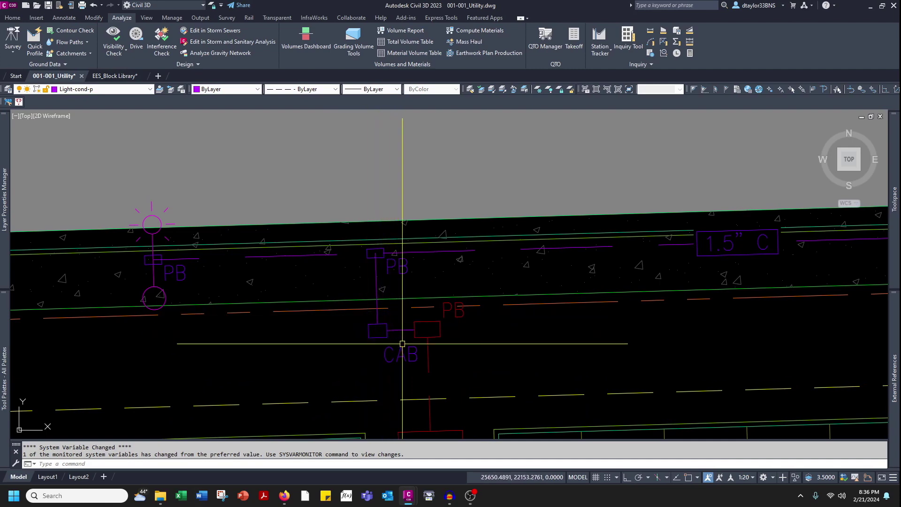
{"action": "middle_click_drag", "start_coordinate": [420, 357], "coordinate": [377, 246]}
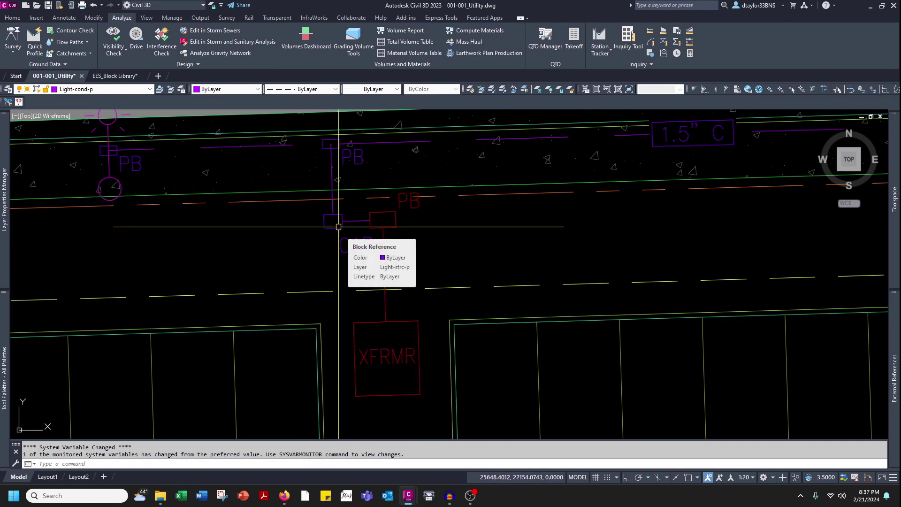
{"action": "middle_click_drag", "start_coordinate": [314, 231], "coordinate": [335, 292]}
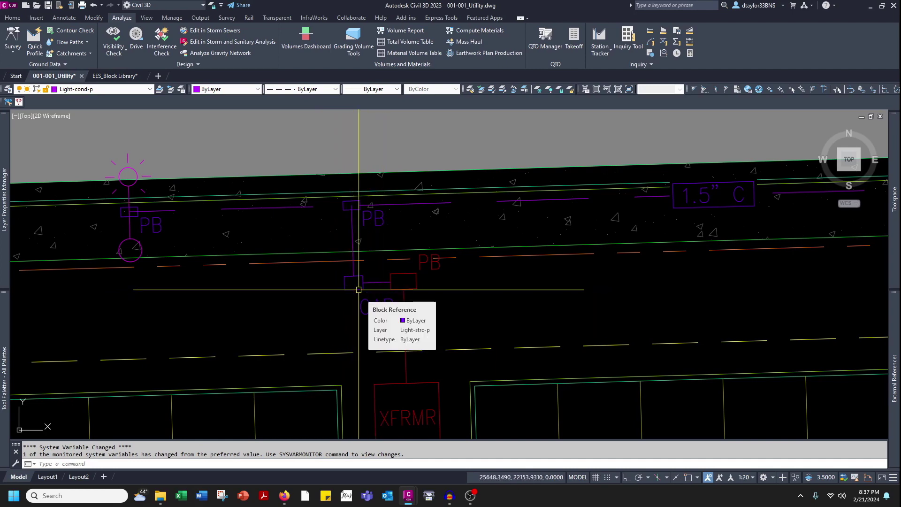
{"action": "scroll", "coordinate": [358, 290], "scroll_direction": "down", "scroll_amount": 3}
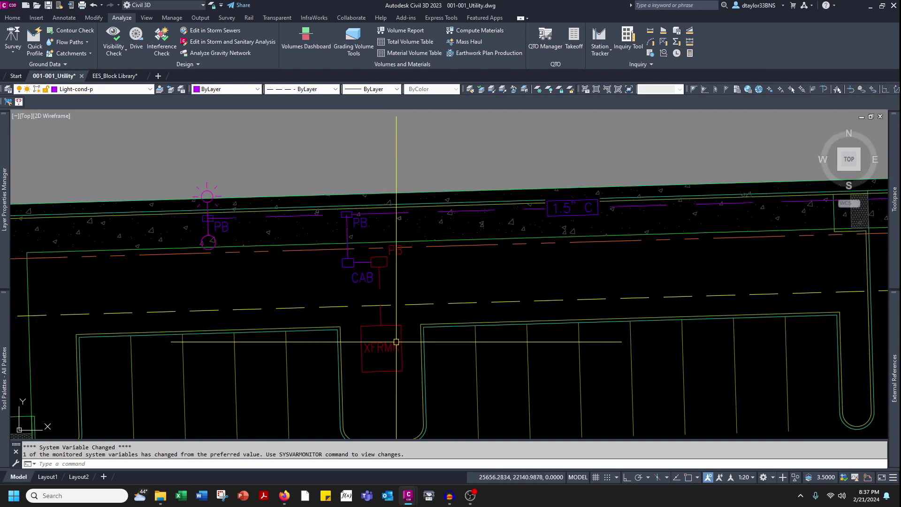
{"action": "scroll", "coordinate": [393, 344], "scroll_direction": "up", "scroll_amount": 2}
{"action": "scroll", "coordinate": [393, 344], "scroll_direction": "down", "scroll_amount": 2}
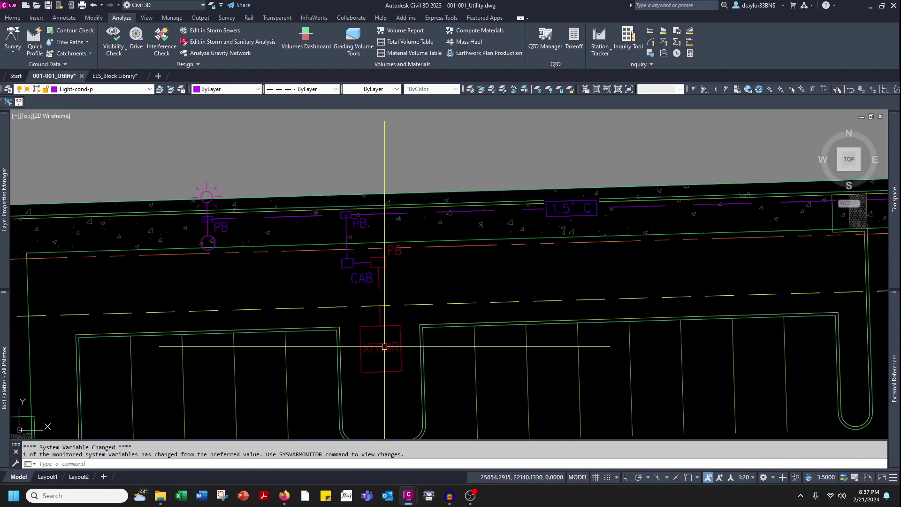
{"action": "mouse_move", "coordinate": [385, 347]}
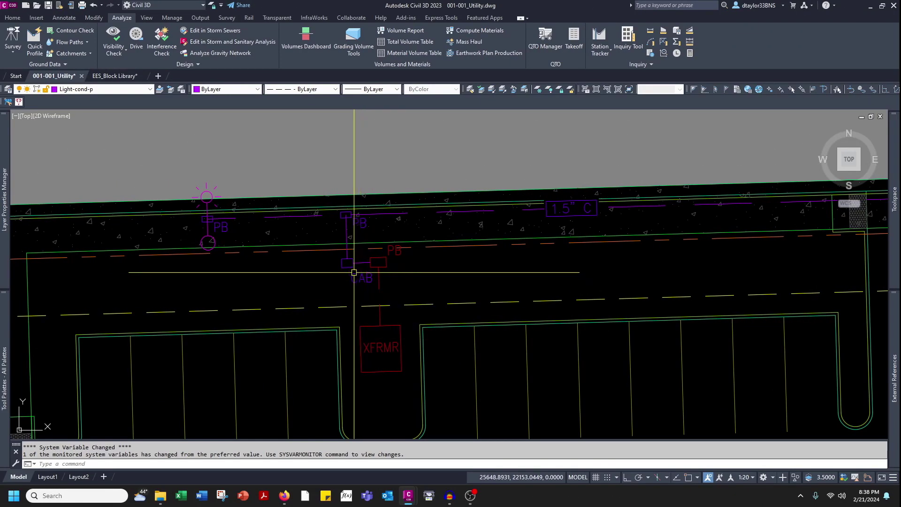
{"action": "scroll", "coordinate": [363, 281], "scroll_direction": "up", "scroll_amount": 3}
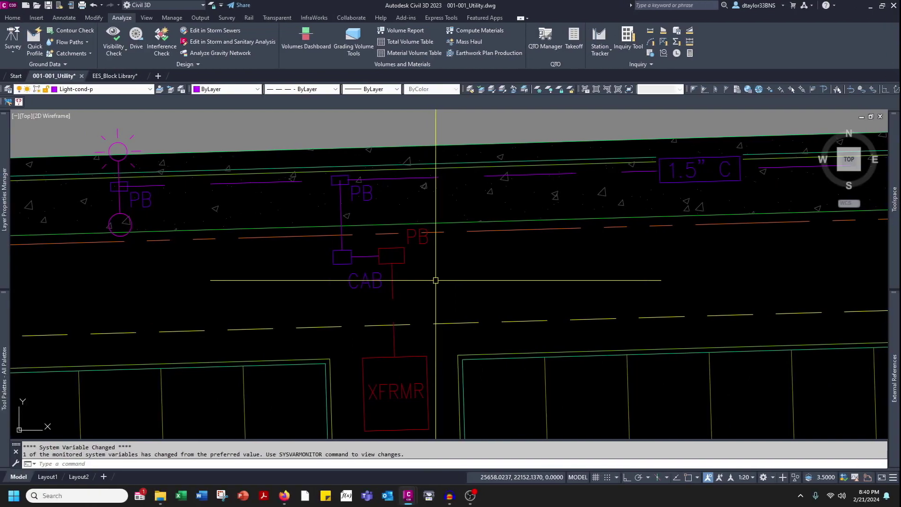
{"action": "scroll", "coordinate": [435, 281], "scroll_direction": "down", "scroll_amount": 4}
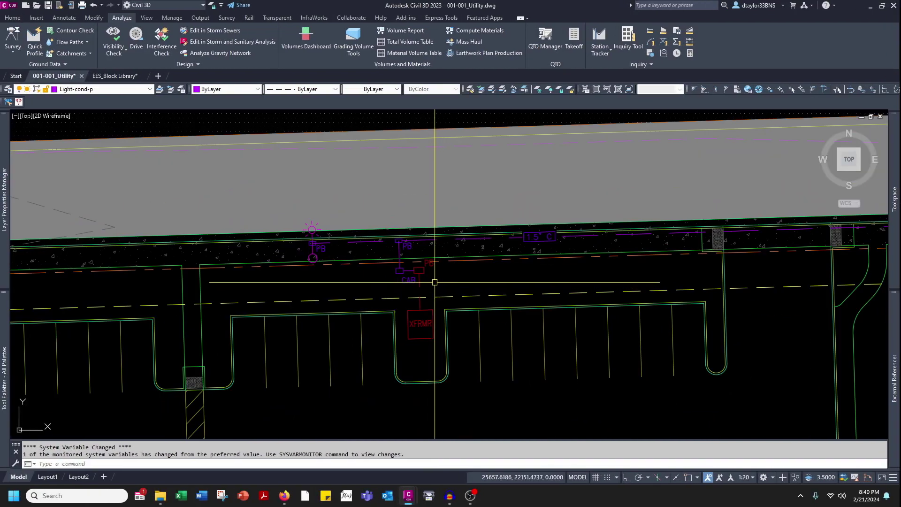
{"action": "scroll", "coordinate": [435, 283], "scroll_direction": "up", "scroll_amount": 2}
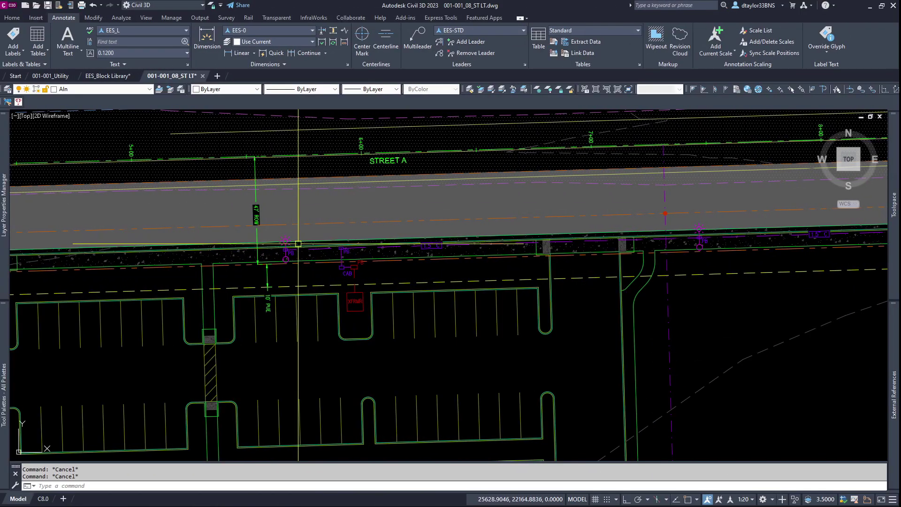
Add an alignment station/offset label for CENTERLINE A at the street light west of the cabinet in drawing 001-001_08_ST LT
{"action": "mouse_move", "coordinate": [298, 243]}
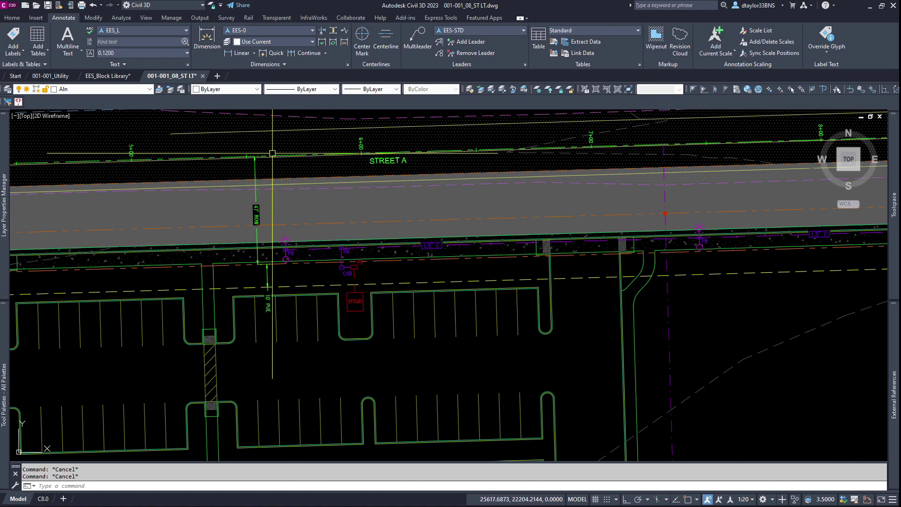
{"action": "mouse_move", "coordinate": [273, 153]}
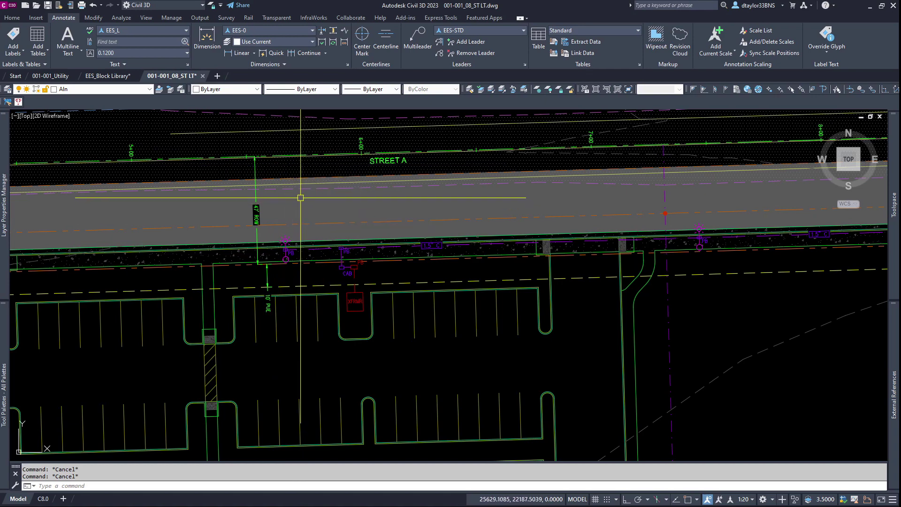
{"action": "left_click", "coordinate": [10, 54]}
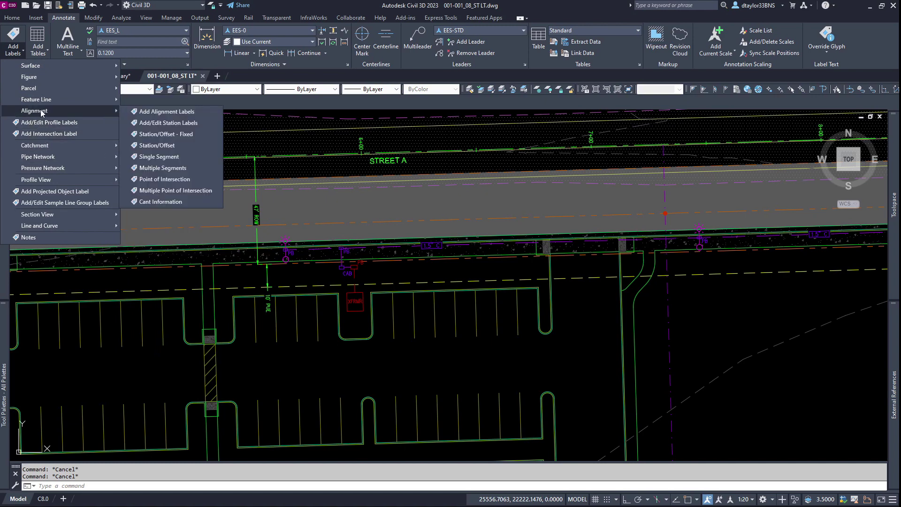
{"action": "mouse_move", "coordinate": [35, 112]}
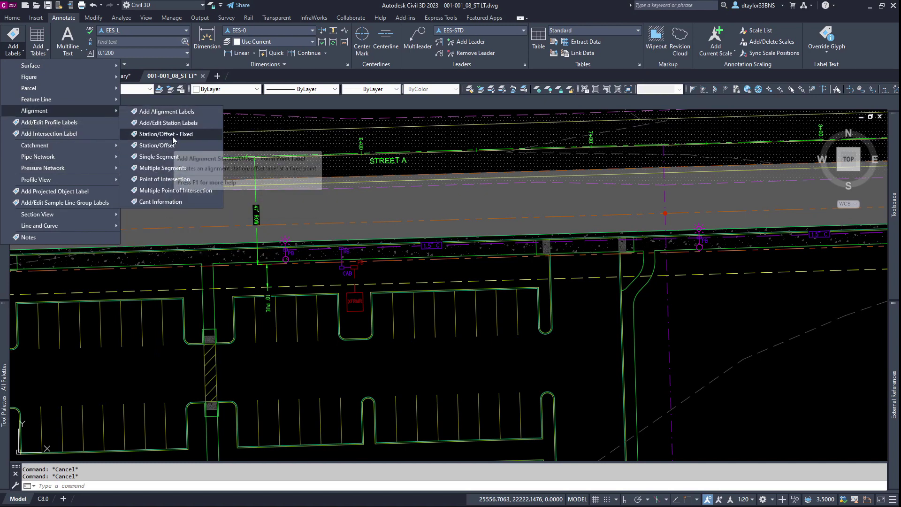
{"action": "left_click", "coordinate": [173, 148]}
{"action": "scroll", "coordinate": [290, 171], "scroll_direction": "up", "scroll_amount": 4}
{"action": "left_click", "coordinate": [275, 151]}
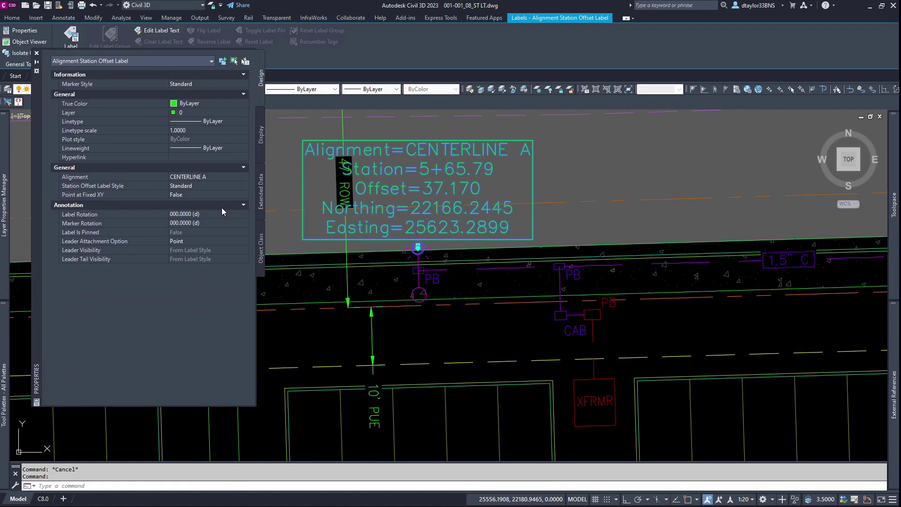
Set the station offset label's marker style to none and its label style to V_A
{"action": "left_click", "coordinate": [211, 84]}
{"action": "left_click", "coordinate": [205, 94]}
{"action": "left_click", "coordinate": [202, 186]}
{"action": "left_click", "coordinate": [201, 187]}
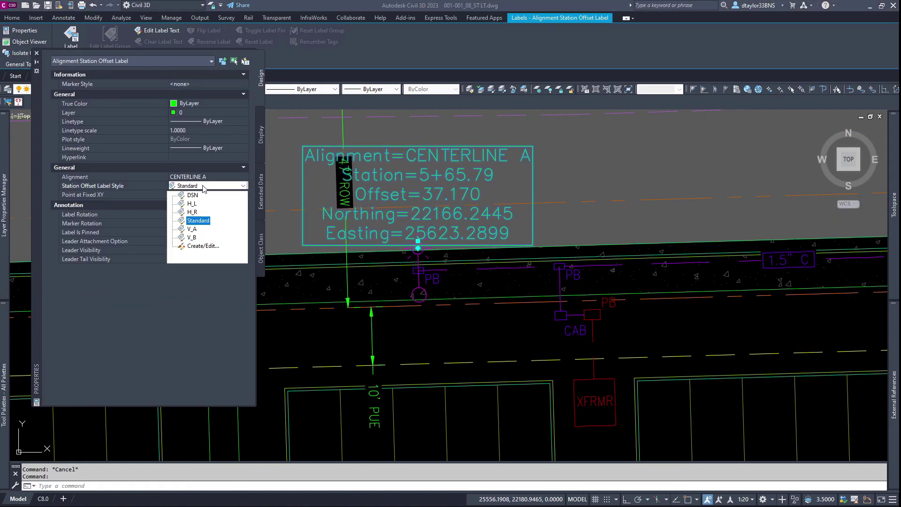
{"action": "left_click", "coordinate": [192, 229]}
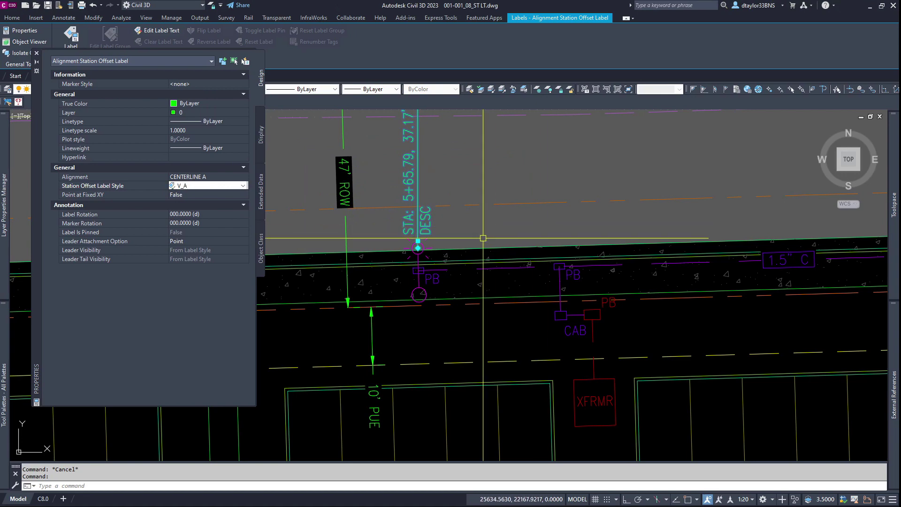
{"action": "key", "text": "ctrl+1"}
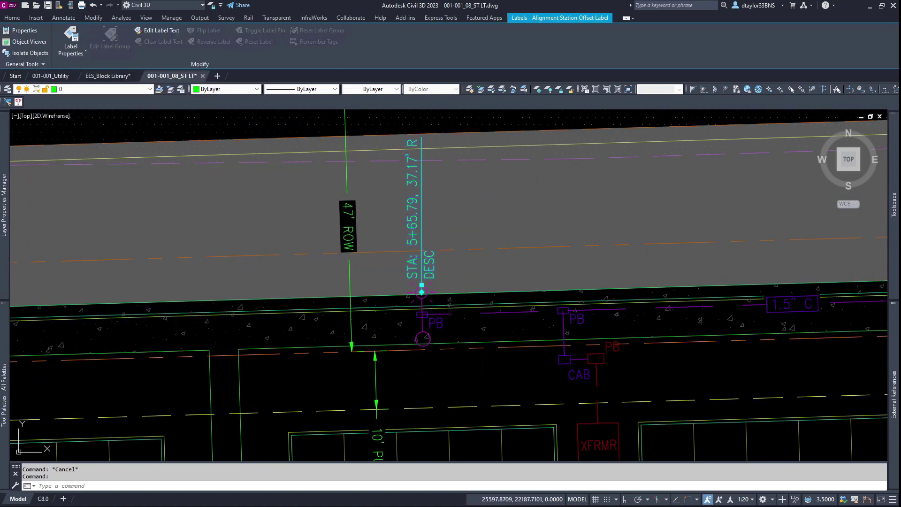
Replace the label's DESC text with "STREET LIGHT / PER CITY STD. E-1 / CIRCUIT A" on three lines, left-justified
{"action": "left_click", "coordinate": [153, 31]}
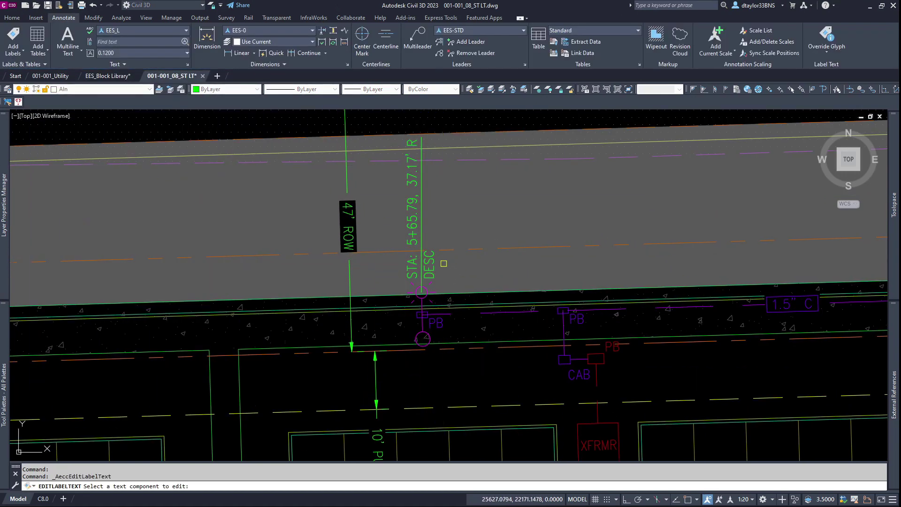
{"action": "left_click", "coordinate": [429, 266]}
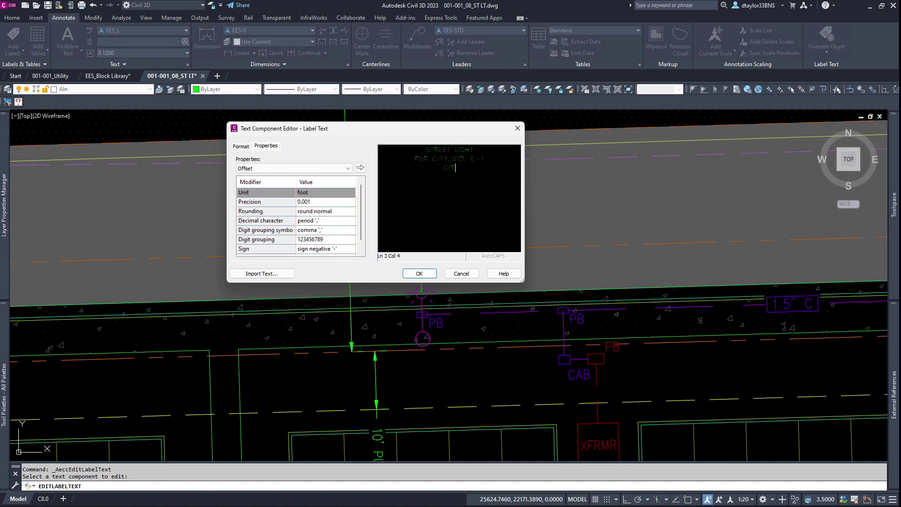
{"action": "left_click", "coordinate": [239, 145]}
{"action": "left_click_drag", "start_coordinate": [471, 168], "coordinate": [381, 151]}
{"action": "left_click", "coordinate": [267, 185]}
{"action": "left_click", "coordinate": [266, 195]}
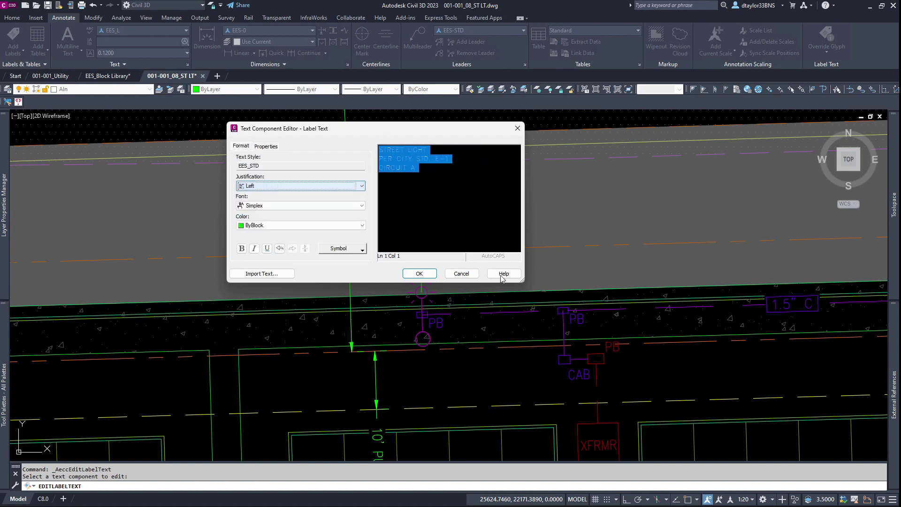
{"action": "key", "text": "Escape"}
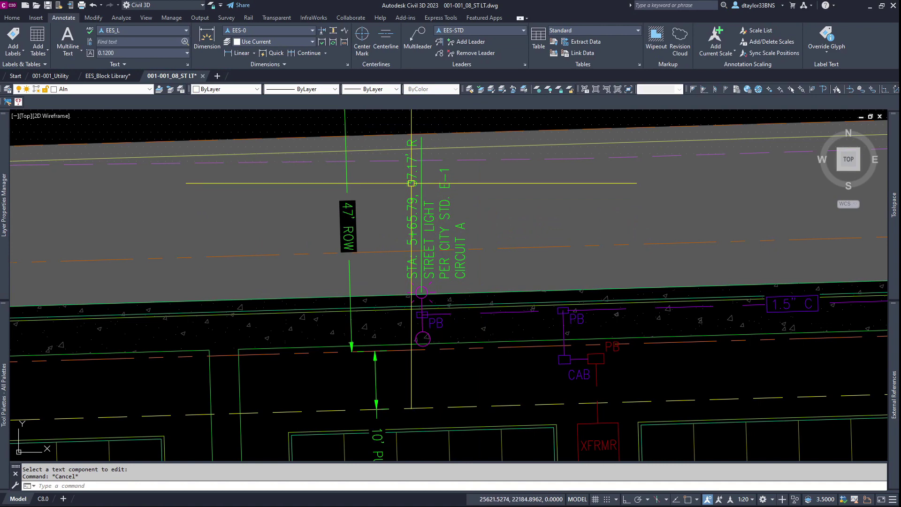
Remove the offset and offset side from the label's STA line, keeping only the station value
{"action": "left_click", "coordinate": [423, 219]}
{"action": "left_click", "coordinate": [160, 30]}
{"action": "left_click", "coordinate": [408, 184]}
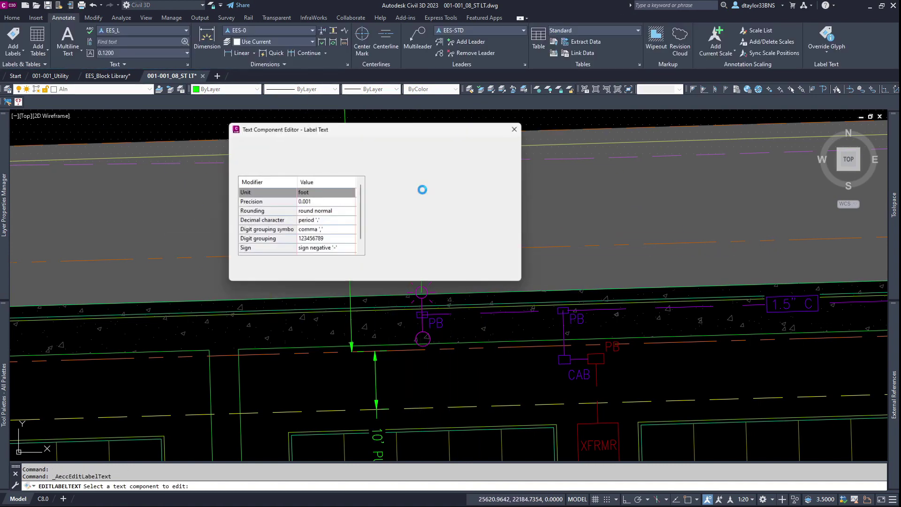
{"action": "left_click_drag", "start_coordinate": [509, 179], "coordinate": [514, 159]}
{"action": "key", "text": "Delete"}
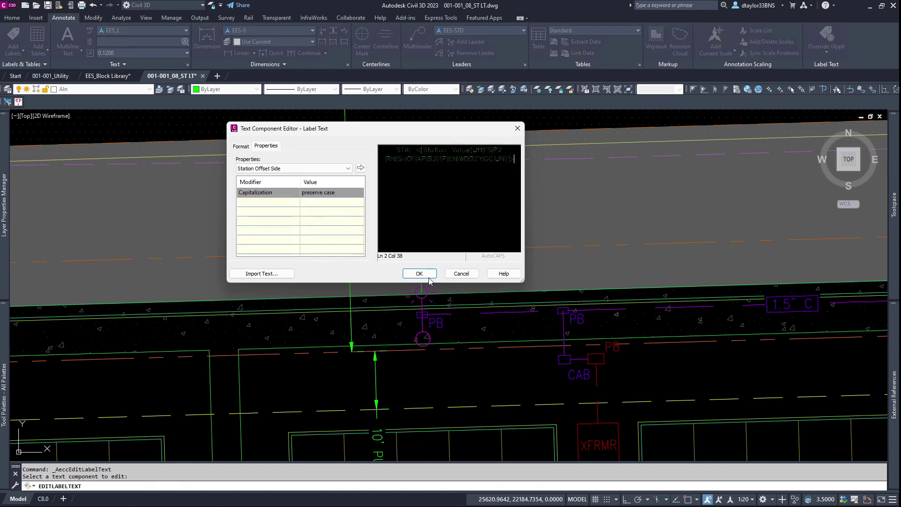
{"action": "left_click", "coordinate": [419, 273]}
{"action": "middle_click_drag", "start_coordinate": [432, 270], "coordinate": [383, 269]}
{"action": "key", "text": "Escape"}
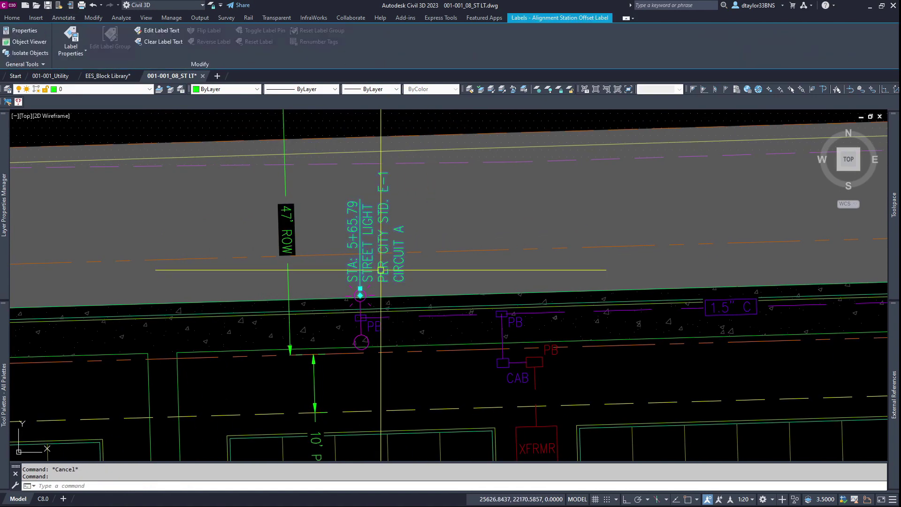
Move the street light label straight north of the light with Ortho on
{"action": "left_click", "coordinate": [360, 288]}
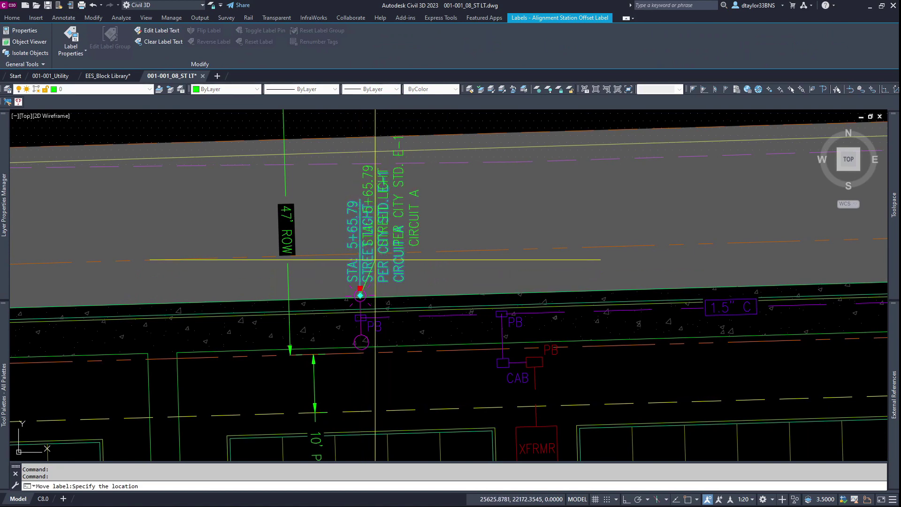
{"action": "key", "text": "F8"}
{"action": "key", "text": "Escape"}
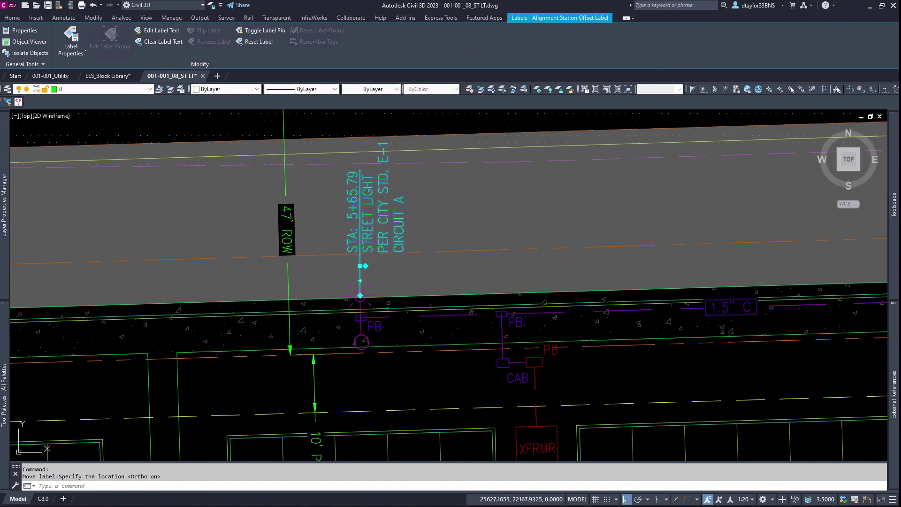
Copy the station 5+65.79 street light label to the next proposed light to the east, from light center to light center
{"action": "left_click", "coordinate": [360, 271]}
{"action": "type", "text": "co"}
{"action": "key", "text": "space"}
{"action": "right_click", "coordinate": [361, 271], "text": "shift"}
{"action": "key", "text": "c"}
{"action": "left_click", "coordinate": [367, 293]}
{"action": "right_click", "coordinate": [368, 292], "text": "shift"}
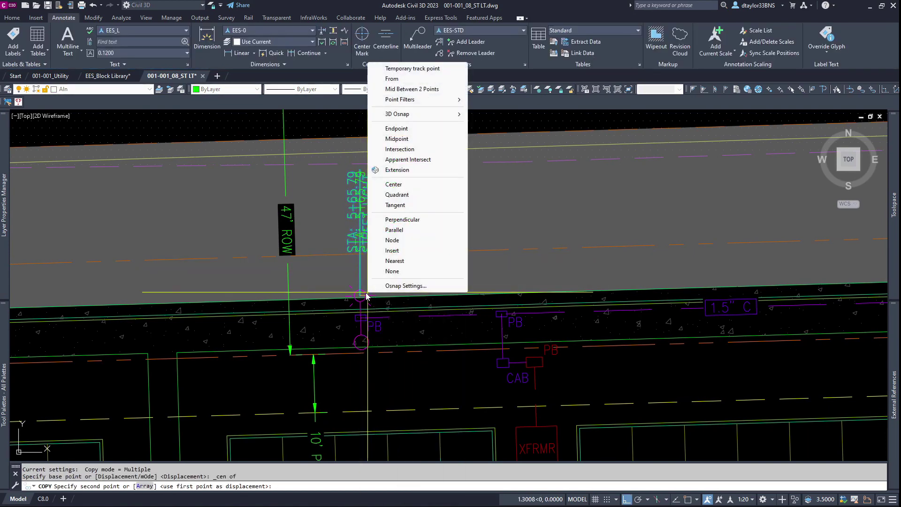
{"action": "key", "text": "c"}
{"action": "scroll", "coordinate": [368, 291], "scroll_direction": "down", "scroll_amount": 5}
{"action": "scroll", "coordinate": [559, 297], "scroll_direction": "up", "scroll_amount": 7}
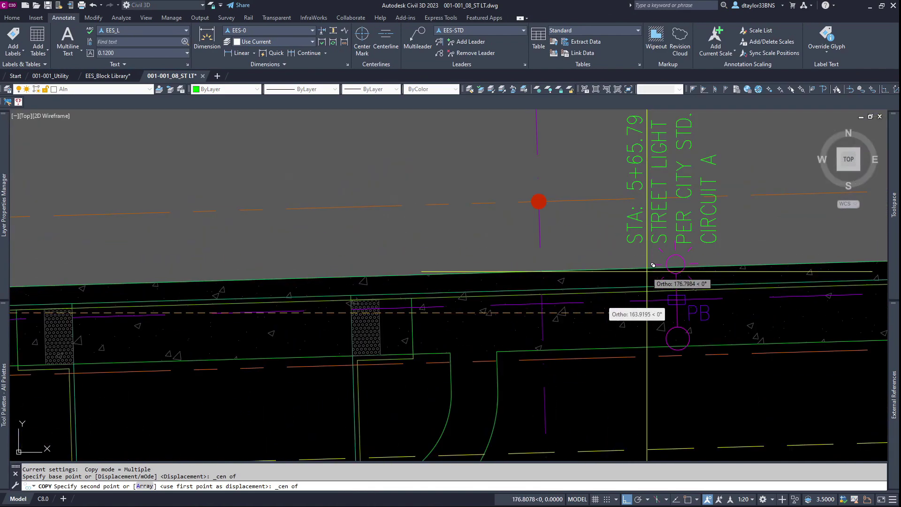
{"action": "left_click", "coordinate": [683, 277]}
{"action": "scroll", "coordinate": [687, 272], "scroll_direction": "down", "scroll_amount": 2}
{"action": "middle_click_drag", "start_coordinate": [695, 272], "coordinate": [474, 342]}
{"action": "key", "text": "Escape"}
{"action": "key", "text": "Escape"}
Change the circuit line of the second proposed street light's label to "CIRCUIT B"
{"action": "left_click", "coordinate": [474, 289]}
{"action": "scroll", "coordinate": [495, 302], "scroll_direction": "down", "scroll_amount": 4}
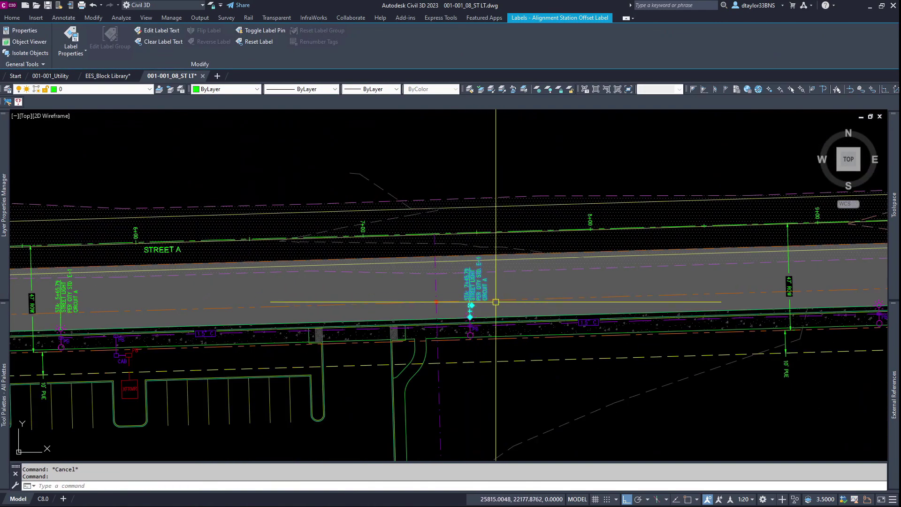
{"action": "scroll", "coordinate": [492, 291], "scroll_direction": "up", "scroll_amount": 2}
{"action": "left_click", "coordinate": [158, 30]}
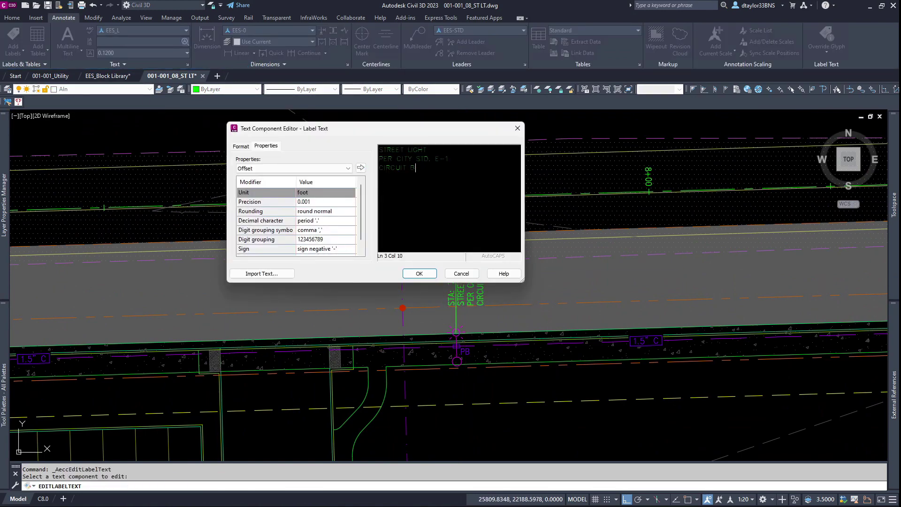
{"action": "left_click", "coordinate": [427, 274]}
{"action": "key", "text": "Escape"}
Copy the Circuit A label from the first proposed light to the third one, center to center
{"action": "scroll", "coordinate": [331, 248], "scroll_direction": "down", "scroll_amount": 4}
{"action": "left_click", "coordinate": [131, 271]}
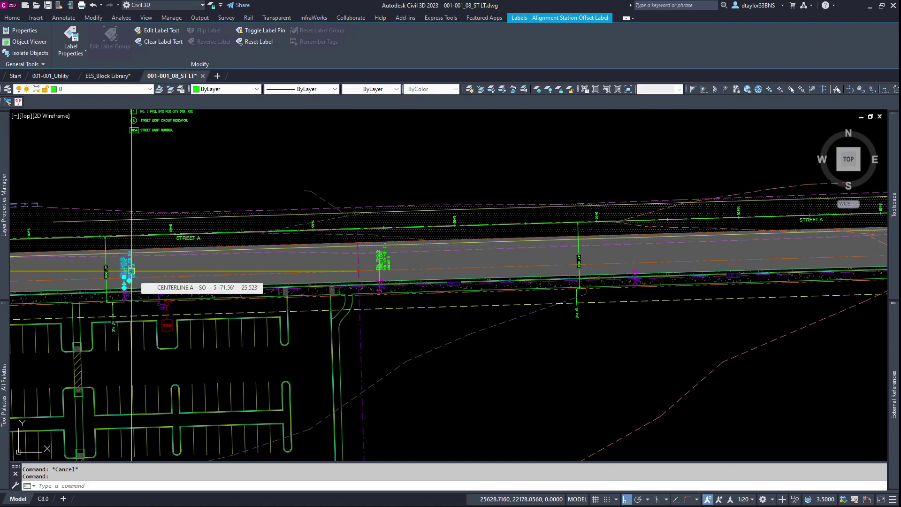
{"action": "type", "text": "co"}
{"action": "key", "text": "space"}
{"action": "right_click", "coordinate": [132, 271], "text": "shift"}
{"action": "key", "text": "c"}
{"action": "scroll", "coordinate": [117, 307], "scroll_direction": "up", "scroll_amount": 3}
{"action": "left_click", "coordinate": [148, 277]}
{"action": "right_click", "coordinate": [148, 230], "text": "shift"}
{"action": "key", "text": "c"}
{"action": "scroll", "coordinate": [149, 262], "scroll_direction": "down", "scroll_amount": 4}
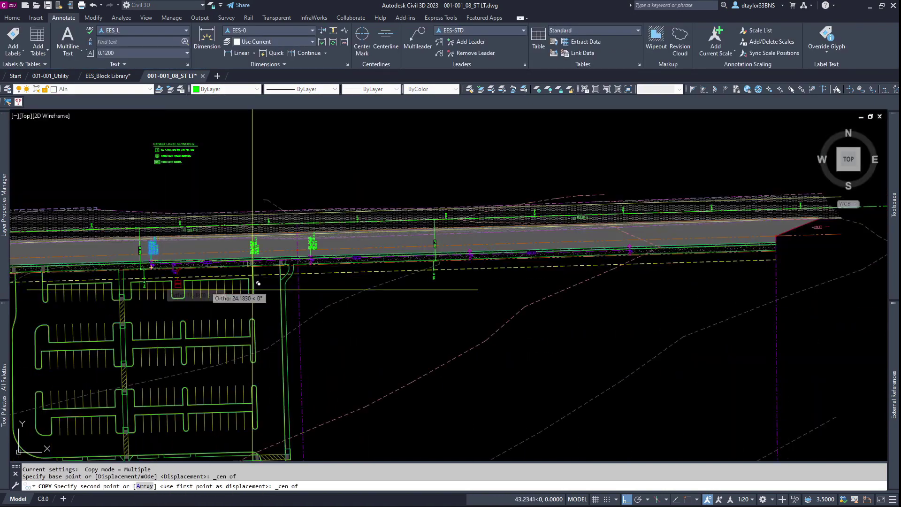
{"action": "scroll", "coordinate": [533, 254], "scroll_direction": "up", "scroll_amount": 2}
{"action": "scroll", "coordinate": [373, 234], "scroll_direction": "up", "scroll_amount": 3}
{"action": "left_click", "coordinate": [370, 231]}
{"action": "key", "text": "Escape"}
{"action": "key", "text": "Escape"}
Copy the Circuit B label from the second proposed light to the easternmost proposed light, center to center
{"action": "scroll", "coordinate": [448, 228], "scroll_direction": "down", "scroll_amount": 4}
{"action": "middle_click_drag", "start_coordinate": [218, 230], "coordinate": [331, 229]}
{"action": "left_click", "coordinate": [303, 219]}
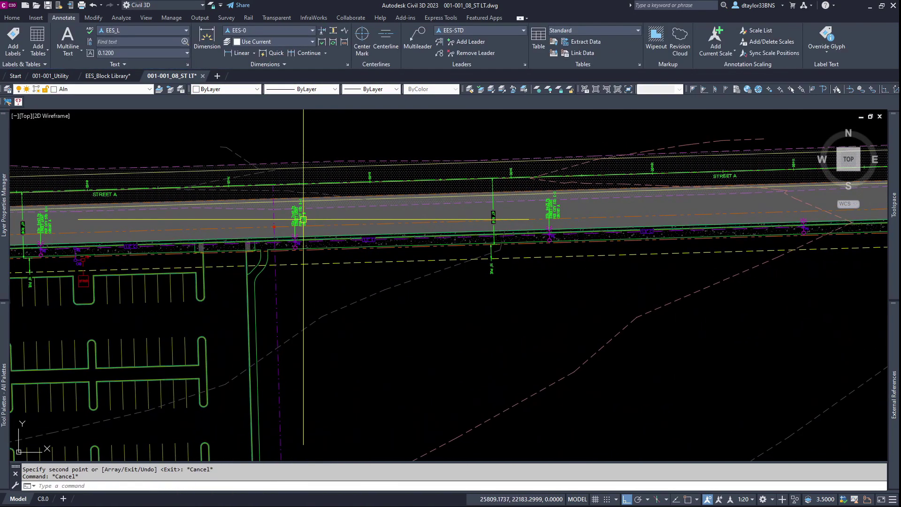
{"action": "type", "text": "cond"}
{"action": "right_click", "coordinate": [304, 219], "text": "shift"}
{"action": "key", "text": "c"}
{"action": "scroll", "coordinate": [303, 219], "scroll_direction": "up", "scroll_amount": 3}
{"action": "left_click", "coordinate": [270, 285]}
{"action": "scroll", "coordinate": [269, 286], "scroll_direction": "down", "scroll_amount": 4}
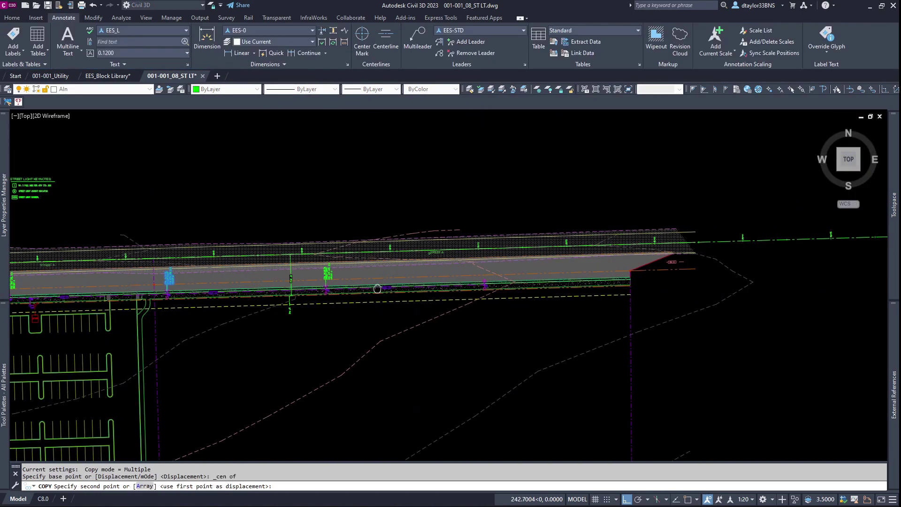
{"action": "scroll", "coordinate": [491, 277], "scroll_direction": "up", "scroll_amount": 3}
{"action": "right_click", "coordinate": [470, 267], "text": "shift"}
{"action": "key", "text": "c"}
{"action": "scroll", "coordinate": [472, 268], "scroll_direction": "up", "scroll_amount": 3}
{"action": "left_click", "coordinate": [393, 297]}
{"action": "key", "text": "Escape"}
{"action": "scroll", "coordinate": [437, 286], "scroll_direction": "down", "scroll_amount": 5}
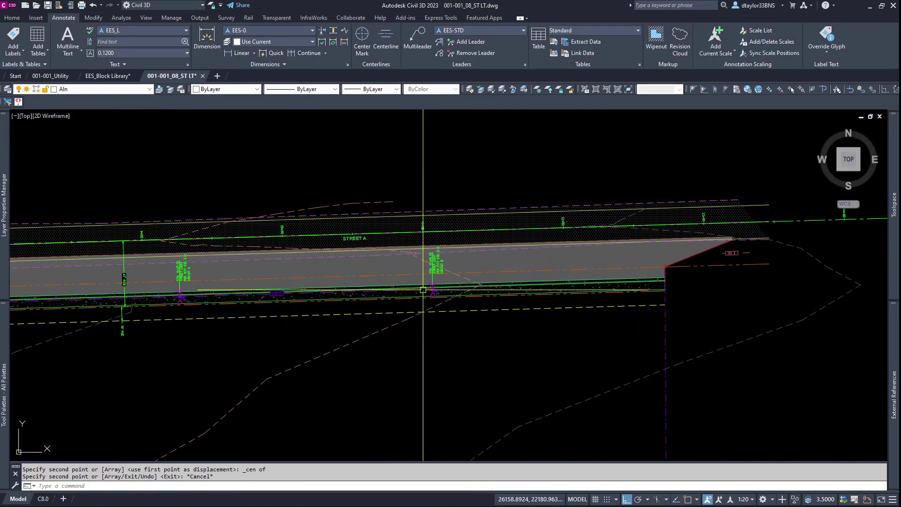
Copy the Circuit B label to the center of the existing street light just west of the new pavement
{"action": "middle_click_drag", "start_coordinate": [21, 278], "coordinate": [395, 247]}
{"action": "left_click", "coordinate": [310, 246]}
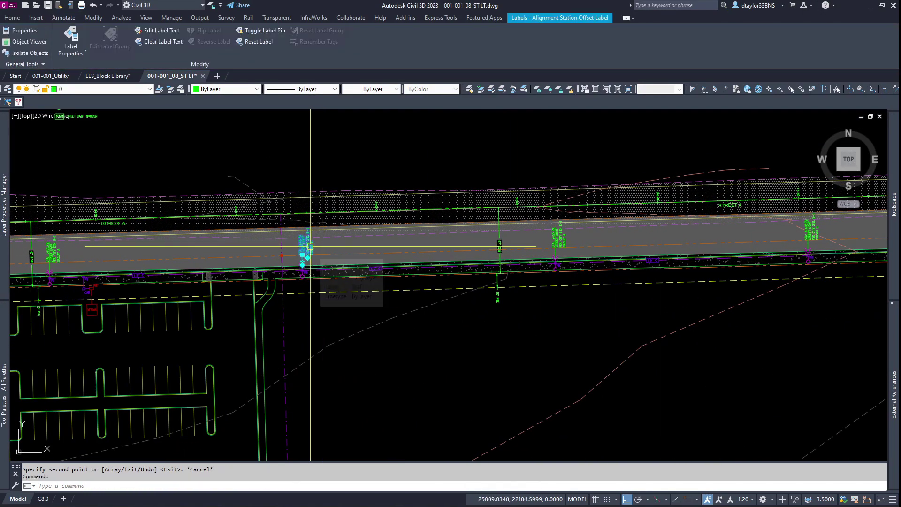
{"action": "type", "text": "co"}
{"action": "key", "text": "space"}
{"action": "right_click", "coordinate": [307, 251], "text": "shift"}
{"action": "key", "text": "c"}
{"action": "scroll", "coordinate": [304, 260], "scroll_direction": "up", "scroll_amount": 3}
{"action": "left_click", "coordinate": [297, 326]}
{"action": "scroll", "coordinate": [297, 326], "scroll_direction": "down", "scroll_amount": 4}
{"action": "middle_click_drag", "start_coordinate": [162, 350], "coordinate": [480, 271]}
{"action": "scroll", "coordinate": [339, 252], "scroll_direction": "up", "scroll_amount": 4}
{"action": "right_click", "coordinate": [223, 250], "text": "shift"}
{"action": "key", "text": "c"}
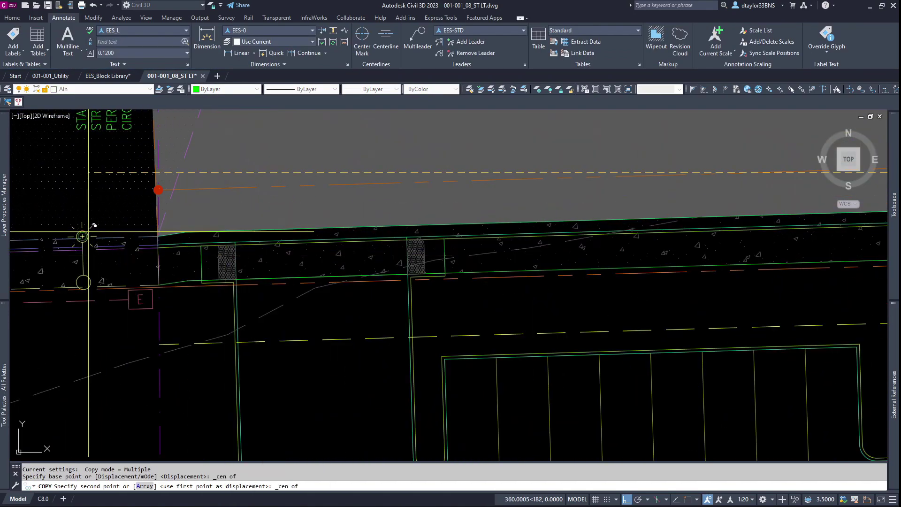
{"action": "left_click", "coordinate": [82, 236]}
{"action": "scroll", "coordinate": [129, 233], "scroll_direction": "down", "scroll_amount": 2}
{"action": "middle_click_drag", "start_coordinate": [129, 233], "coordinate": [247, 252]}
{"action": "key", "text": "Escape"}
{"action": "key", "text": "Escape"}
Reword the existing light's label description to "(E) STREET LIGHT" only, dropping the city standard and circuit lines
{"action": "left_click", "coordinate": [237, 220]}
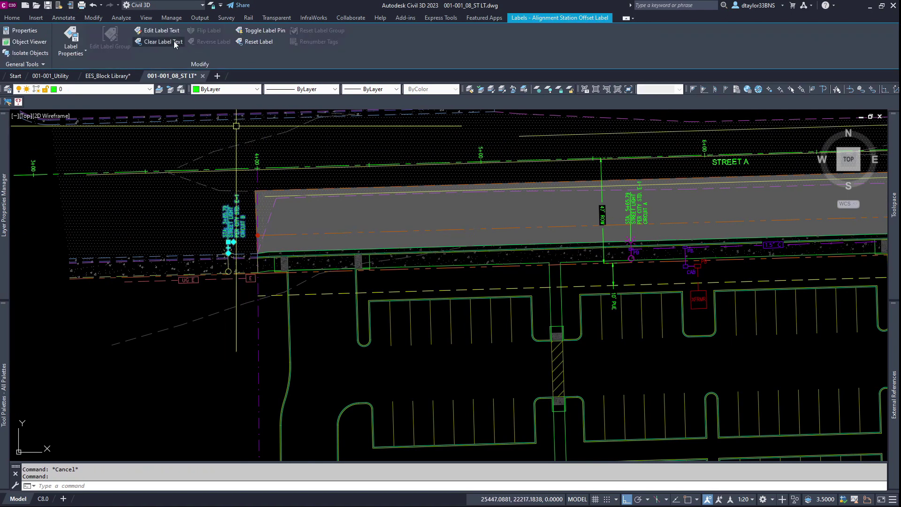
{"action": "left_click", "coordinate": [164, 32]}
{"action": "left_click", "coordinate": [243, 227]}
{"action": "left_click_drag", "start_coordinate": [414, 167], "coordinate": [375, 158]}
{"action": "key", "text": "Delete"}
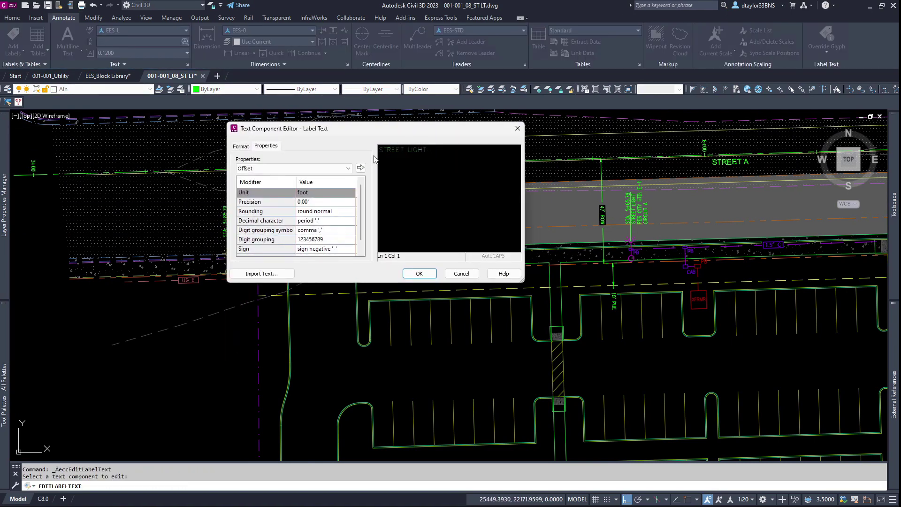
{"action": "left_click", "coordinate": [417, 273]}
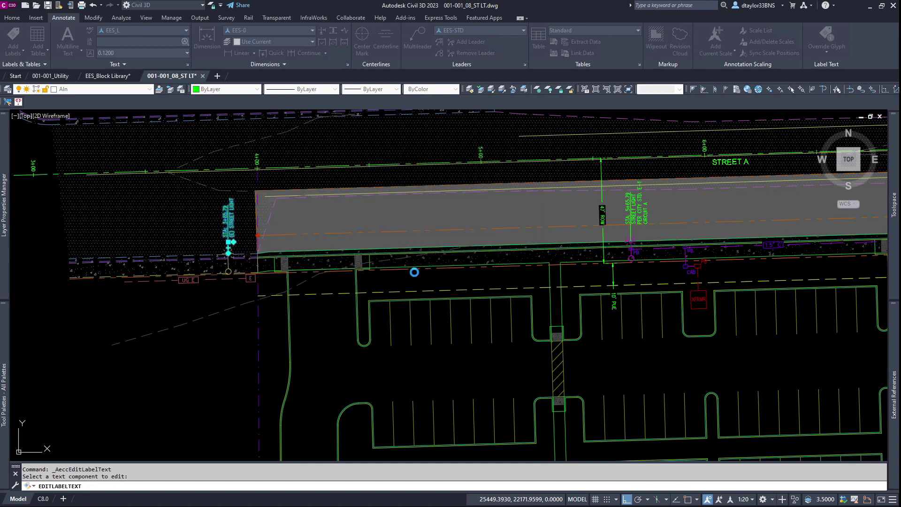
{"action": "key", "text": "Escape"}
{"action": "key", "text": "Escape"}
Insert a keynote just west of the existing street light with the value 1052
{"action": "scroll", "coordinate": [270, 270], "scroll_direction": "down", "scroll_amount": 3}
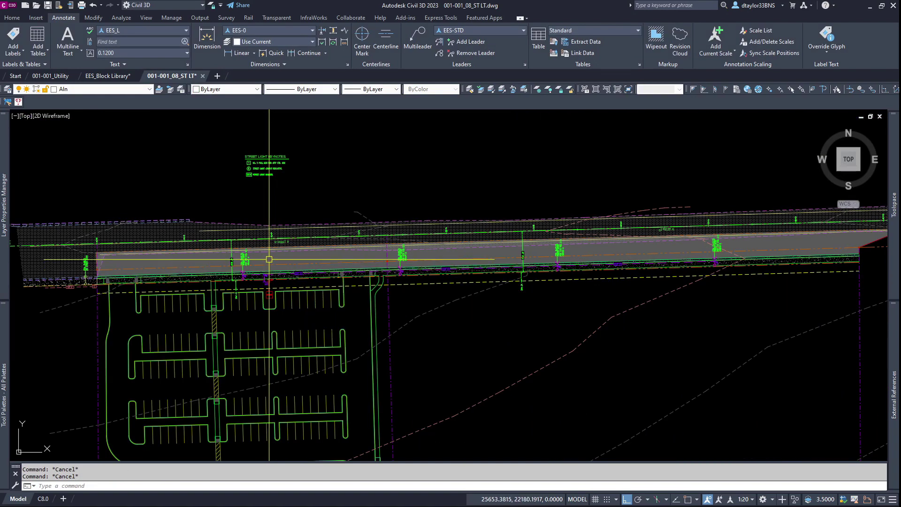
{"action": "scroll", "coordinate": [255, 203], "scroll_direction": "up", "scroll_amount": 5}
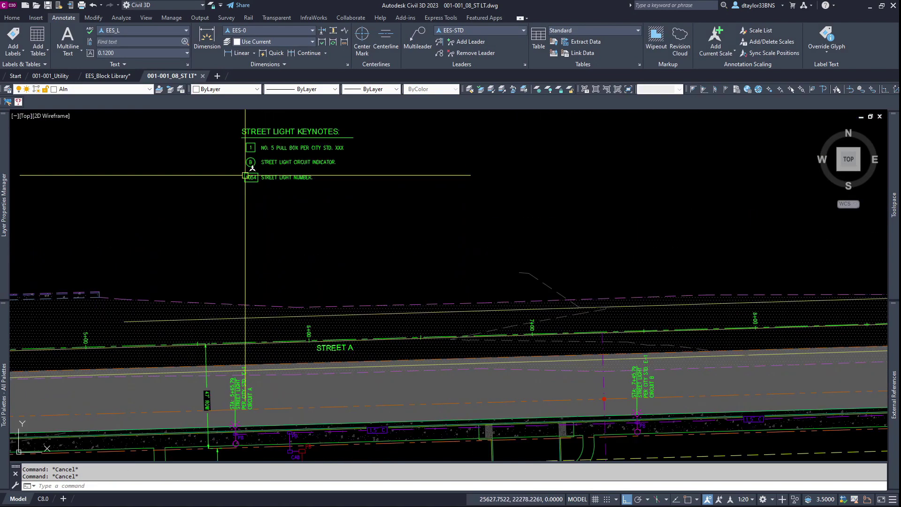
{"action": "key", "text": "ctrl+3"}
{"action": "scroll", "coordinate": [536, 225], "scroll_direction": "down", "scroll_amount": 5}
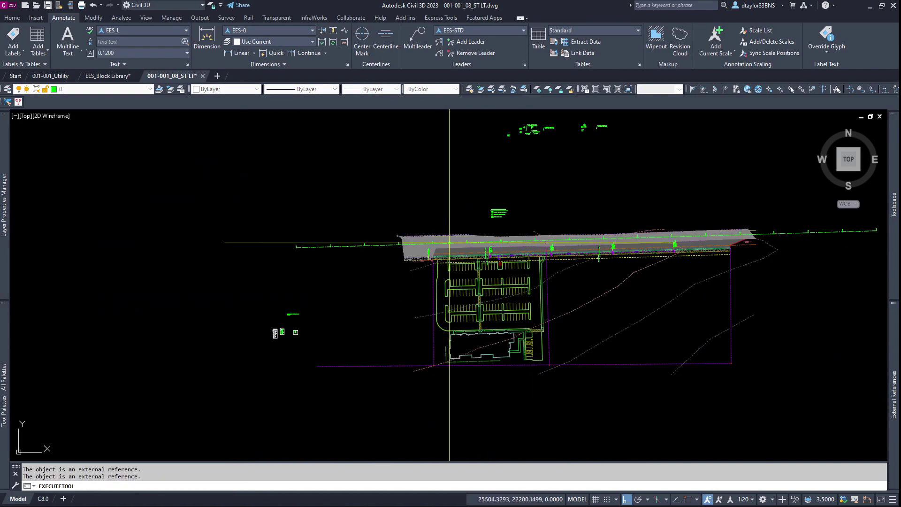
{"action": "scroll", "coordinate": [414, 245], "scroll_direction": "up", "scroll_amount": 4}
{"action": "middle_click_drag", "start_coordinate": [415, 246], "coordinate": [615, 259]}
{"action": "scroll", "coordinate": [616, 259], "scroll_direction": "up", "scroll_amount": 7}
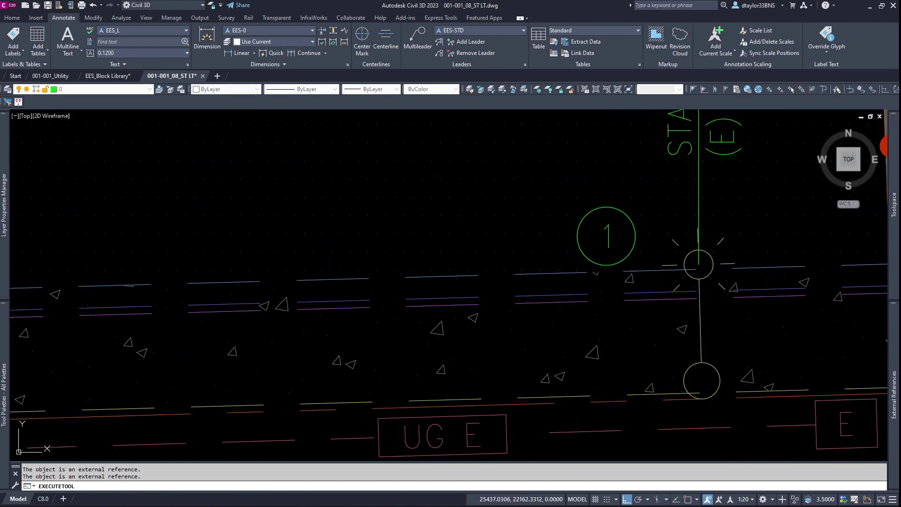
{"action": "double_click", "coordinate": [626, 245]}
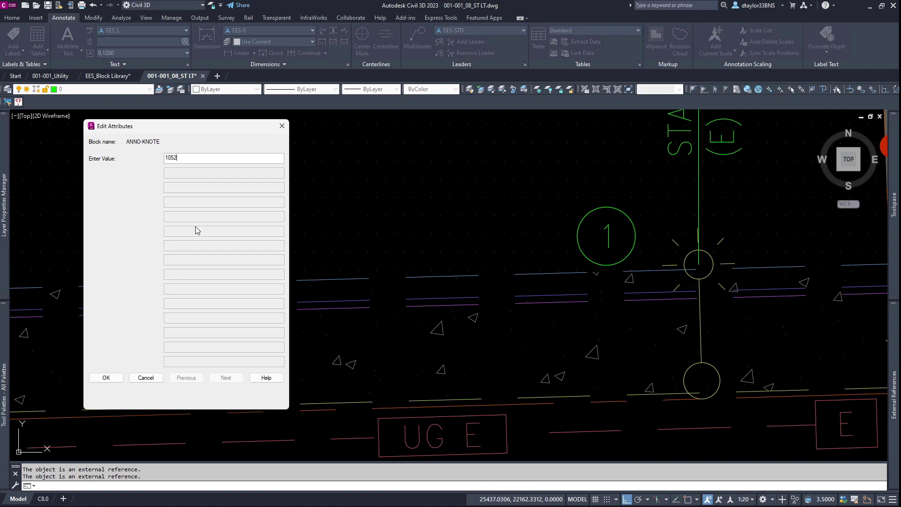
{"action": "left_click", "coordinate": [107, 378]}
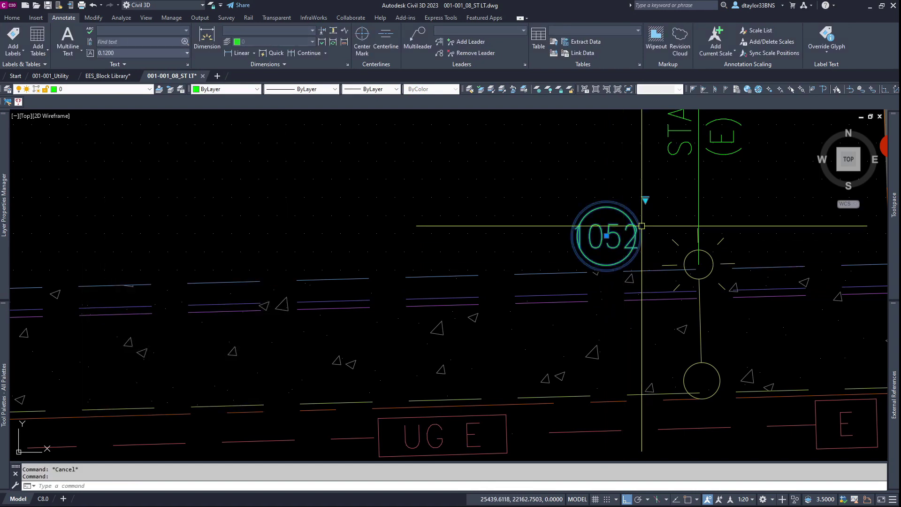
Switch the 1052 keynote's shape to Rectangle
{"action": "left_click", "coordinate": [635, 209]}
{"action": "left_click", "coordinate": [646, 199]}
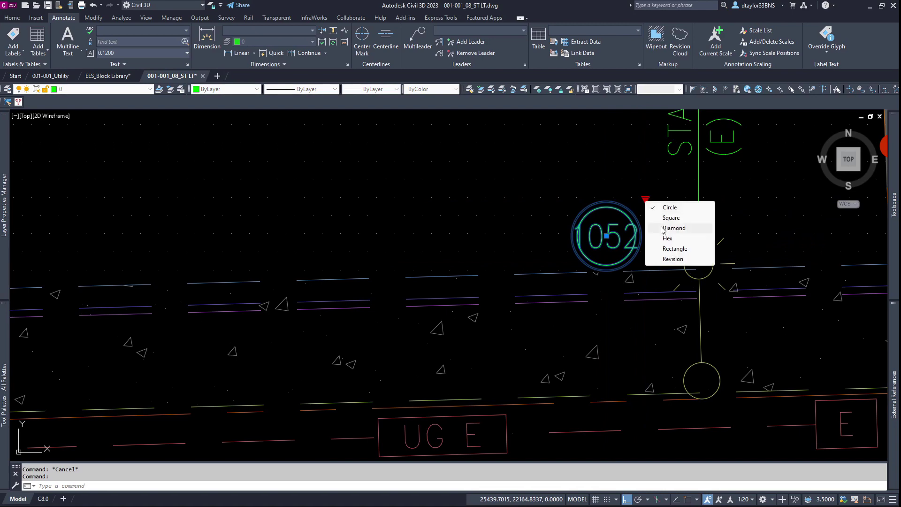
{"action": "left_click", "coordinate": [679, 252]}
{"action": "scroll", "coordinate": [587, 264], "scroll_direction": "down", "scroll_amount": 2}
{"action": "middle_click_drag", "start_coordinate": [609, 275], "coordinate": [354, 316]}
{"action": "key", "text": "Escape"}
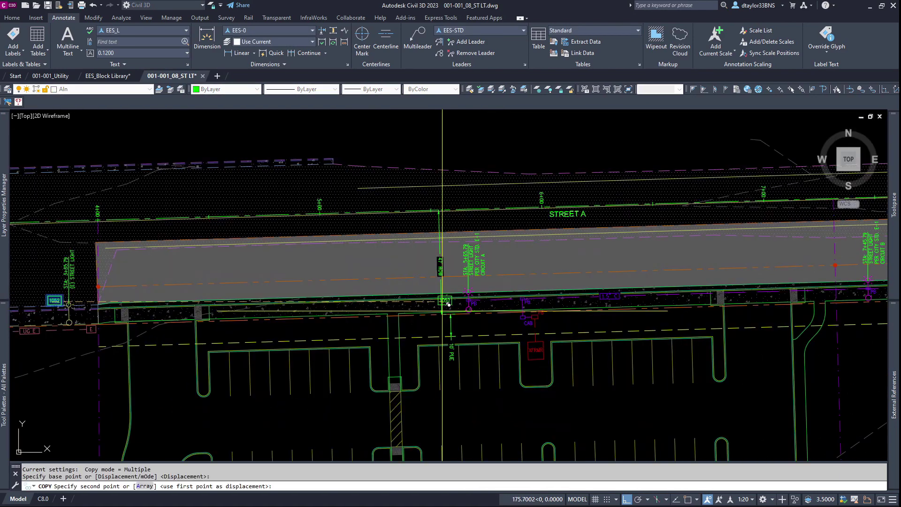
Copy the rectangular keynote beside the first proposed street light with Ortho off and renumber the copy 1053
{"action": "scroll", "coordinate": [469, 304], "scroll_direction": "up", "scroll_amount": 5}
{"action": "key", "text": "F8"}
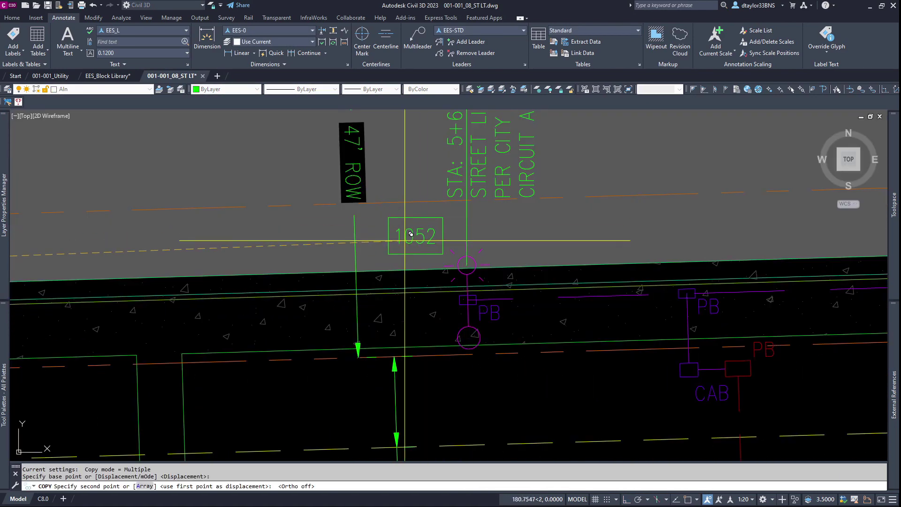
{"action": "left_click", "coordinate": [402, 240]}
{"action": "key", "text": "Escape"}
{"action": "double_click", "coordinate": [421, 238]}
{"action": "left_click", "coordinate": [177, 259]}
{"action": "key", "text": "Escape"}
Copy keynote 1053 beside the second proposed street light and renumber the copy 1054
{"action": "left_click", "coordinate": [419, 244]}
{"action": "scroll", "coordinate": [419, 244], "scroll_direction": "down", "scroll_amount": 6}
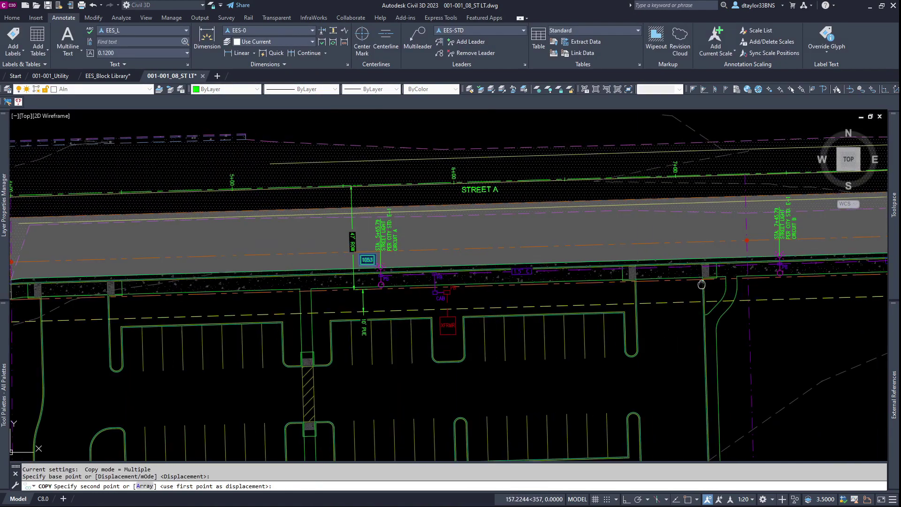
{"action": "scroll", "coordinate": [329, 277], "scroll_direction": "up", "scroll_amount": 5}
{"action": "left_click", "coordinate": [293, 245]}
{"action": "double_click", "coordinate": [292, 243]}
{"action": "left_click", "coordinate": [177, 242]}
{"action": "key", "text": "BackSpace"}
{"action": "type", "text": "4"}
{"action": "left_click", "coordinate": [178, 259]}
{"action": "key", "text": "Escape"}
Copy keynote 1054 beside the third proposed street light and renumber the copy 1055
{"action": "left_click", "coordinate": [286, 244]}
{"action": "scroll", "coordinate": [611, 193], "scroll_direction": "up", "scroll_amount": 5}
{"action": "left_click", "coordinate": [606, 190]}
{"action": "double_click", "coordinate": [615, 191]}
{"action": "left_click", "coordinate": [171, 241]}
{"action": "key", "text": "BackSpace"}
{"action": "type", "text": "5"}
{"action": "left_click", "coordinate": [176, 262]}
{"action": "key", "text": "Escape"}
Copy keynote 1055 beside the easternmost proposed street light and renumber the copy 1056
{"action": "left_click", "coordinate": [252, 224]}
{"action": "middle_click_drag", "start_coordinate": [616, 188], "coordinate": [503, 211]}
{"action": "type", "text": "CO"}
{"action": "key", "text": "Return"}
{"action": "left_click", "coordinate": [245, 224]}
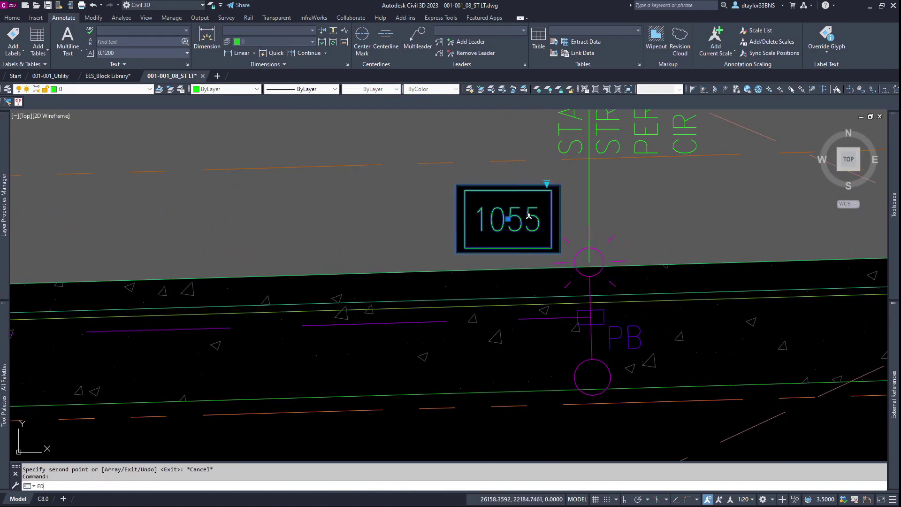
{"action": "left_click", "coordinate": [169, 240]}
{"action": "key", "text": "BackSpace"}
{"action": "type", "text": "6"}
{"action": "key", "text": "Return"}
{"action": "key", "text": "Escape"}
Review the numbered street lights along Street A against the street light keynote list
{"action": "scroll", "coordinate": [533, 217], "scroll_direction": "down", "scroll_amount": 13}
{"action": "scroll", "coordinate": [158, 253], "scroll_direction": "up", "scroll_amount": 6}
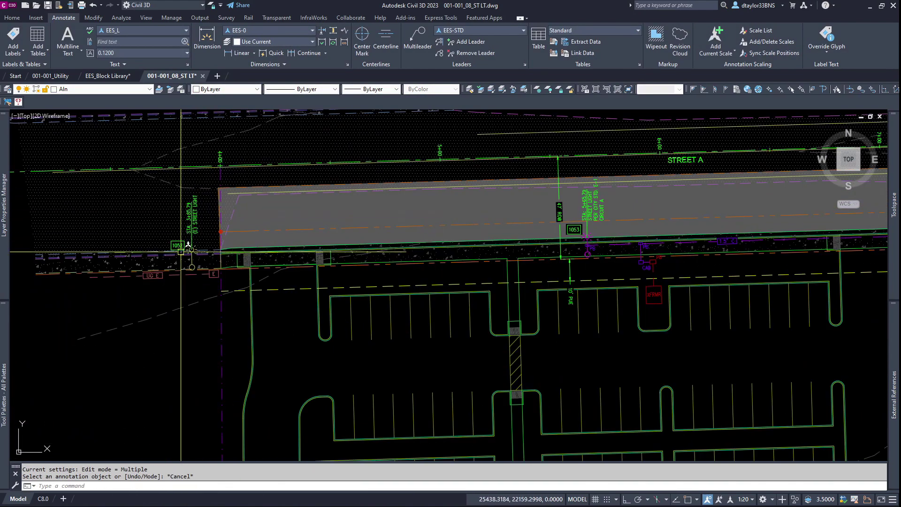
{"action": "middle_click_drag", "start_coordinate": [590, 260], "coordinate": [218, 279]}
{"action": "middle_click_drag", "start_coordinate": [660, 270], "coordinate": [232, 280]}
{"action": "scroll", "coordinate": [570, 293], "scroll_direction": "down", "scroll_amount": 3}
{"action": "key", "text": "Escape"}
{"action": "scroll", "coordinate": [303, 309], "scroll_direction": "down", "scroll_amount": 2}
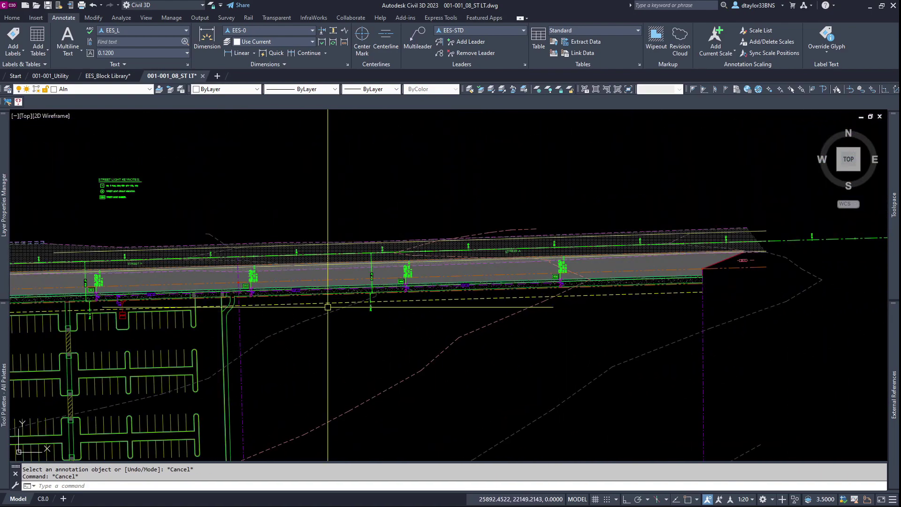
{"action": "middle_click_drag", "start_coordinate": [303, 309], "coordinate": [462, 273]}
{"action": "scroll", "coordinate": [264, 153], "scroll_direction": "up", "scroll_amount": 2}
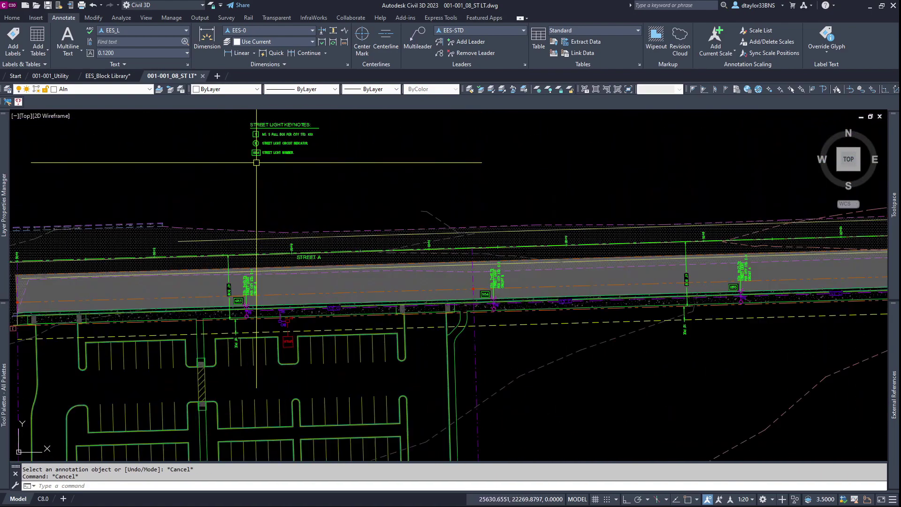
{"action": "scroll", "coordinate": [266, 152], "scroll_direction": "down", "scroll_amount": 2}
{"action": "scroll", "coordinate": [266, 152], "scroll_direction": "up", "scroll_amount": 2}
{"action": "scroll", "coordinate": [264, 144], "scroll_direction": "up", "scroll_amount": 2}
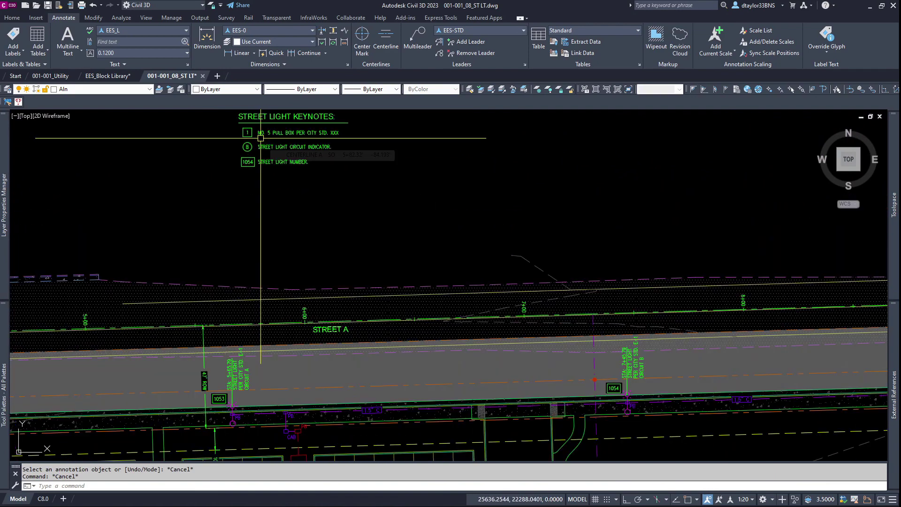
{"action": "scroll", "coordinate": [260, 139], "scroll_direction": "down", "scroll_amount": 2}
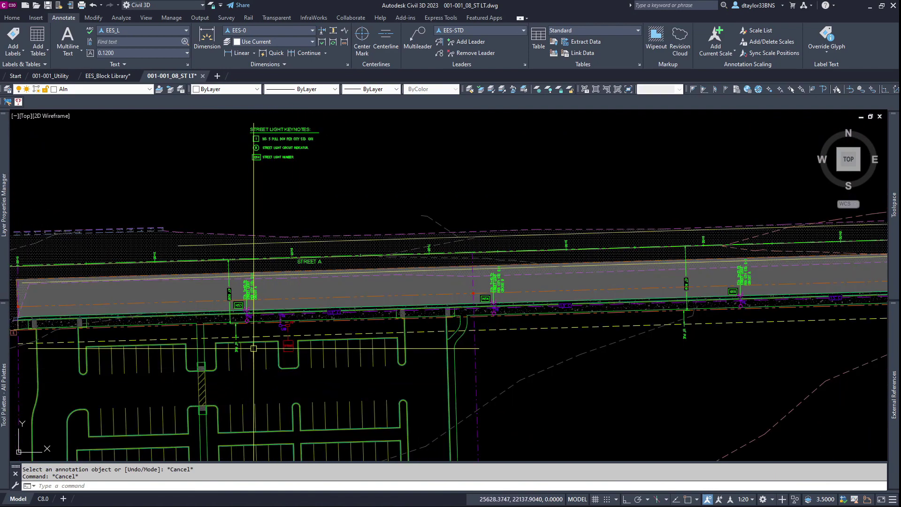
Place a keynote with leader southwest of light 1053, pointing at the pull box beside that light
{"action": "scroll", "coordinate": [94, 278], "scroll_direction": "up", "scroll_amount": 4}
{"action": "mouse_move", "coordinate": [6, 369]}
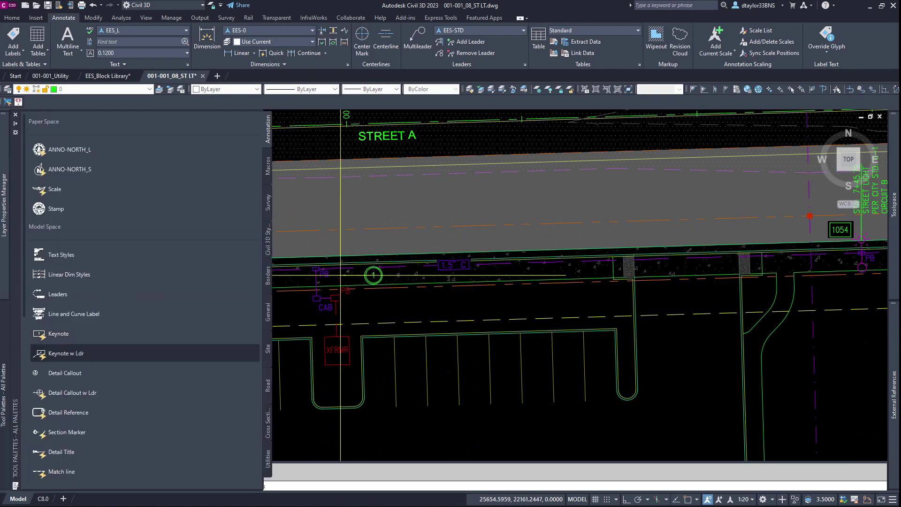
{"action": "scroll", "coordinate": [284, 279], "scroll_direction": "up", "scroll_amount": 3}
{"action": "middle_click_drag", "start_coordinate": [60, 263], "coordinate": [279, 267]}
{"action": "left_click", "coordinate": [270, 256]}
{"action": "left_click", "coordinate": [201, 293]}
{"action": "scroll", "coordinate": [235, 308], "scroll_direction": "down", "scroll_amount": 2}
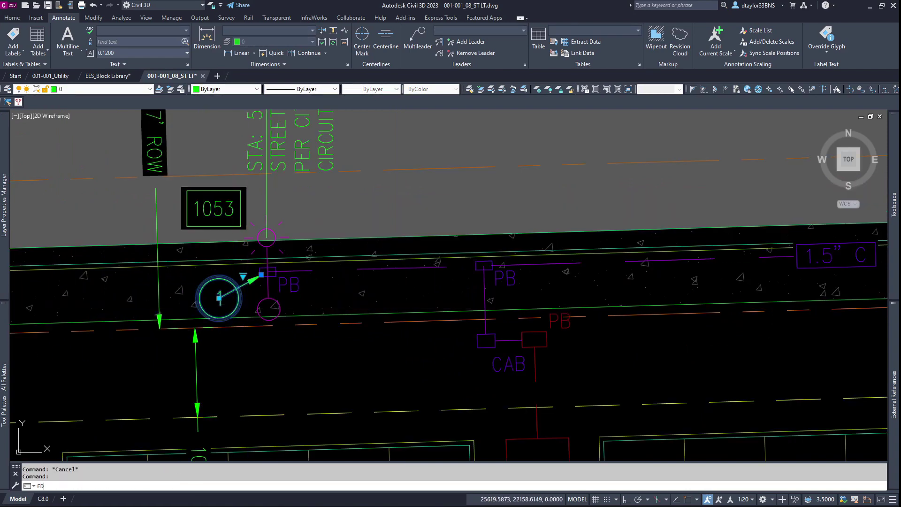
Switch the pull box keynote beside light 1053 to its square shape
{"action": "key", "text": "Escape"}
{"action": "key", "text": "Escape"}
{"action": "left_click", "coordinate": [236, 306]}
{"action": "left_click", "coordinate": [243, 277]}
{"action": "left_click", "coordinate": [271, 294]}
{"action": "key", "text": "Escape"}
Copy the square keynote 1 to the pull box north of the cabinet and to the next pull boxes along Street A
{"action": "left_click", "coordinate": [241, 302]}
{"action": "type", "text": "co"}
{"action": "key", "text": "space"}
{"action": "left_click", "coordinate": [241, 302]}
{"action": "left_click", "coordinate": [457, 296]}
{"action": "scroll", "coordinate": [456, 313], "scroll_direction": "down", "scroll_amount": 4}
{"action": "middle_click_drag", "start_coordinate": [878, 312], "coordinate": [345, 321]}
{"action": "scroll", "coordinate": [459, 308], "scroll_direction": "up", "scroll_amount": 8}
{"action": "left_click", "coordinate": [478, 280]}
{"action": "scroll", "coordinate": [478, 280], "scroll_direction": "down", "scroll_amount": 8}
{"action": "middle_click_drag", "start_coordinate": [676, 319], "coordinate": [229, 344]}
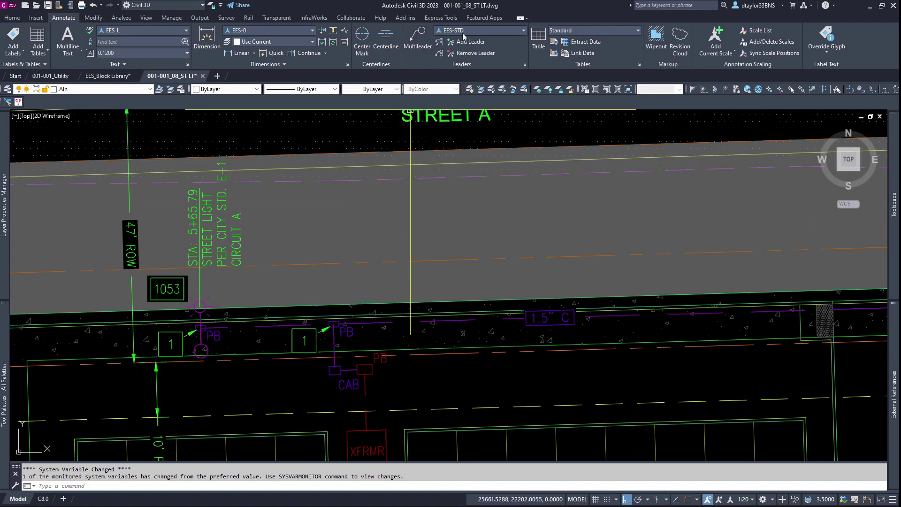
Place a multileader with its arrowhead on the conduit between the two western pull boxes and its landing in the street above
{"action": "left_click", "coordinate": [418, 38]}
{"action": "right_click", "coordinate": [281, 322], "text": "shift"}
{"action": "key", "text": "r"}
{"action": "scroll", "coordinate": [281, 322], "scroll_direction": "up", "scroll_amount": 2}
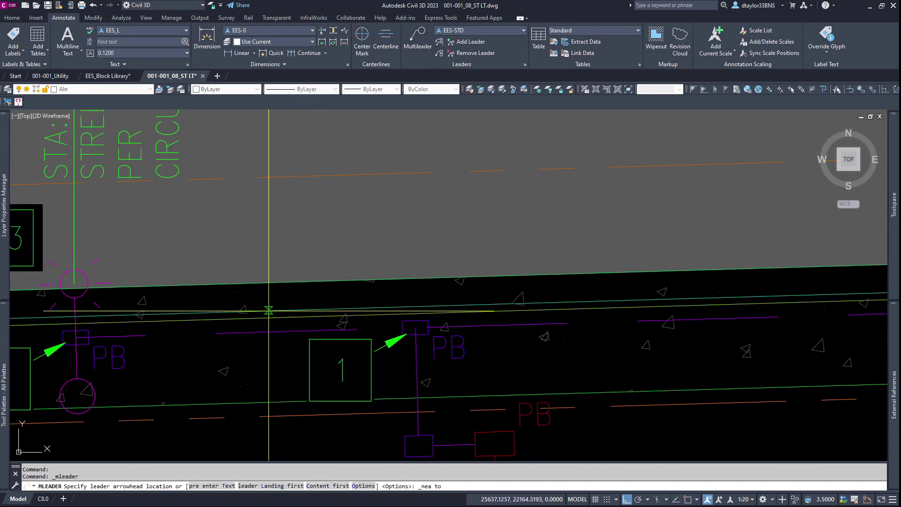
{"action": "left_click", "coordinate": [260, 331]}
{"action": "key", "text": "F8"}
{"action": "left_click", "coordinate": [319, 227]}
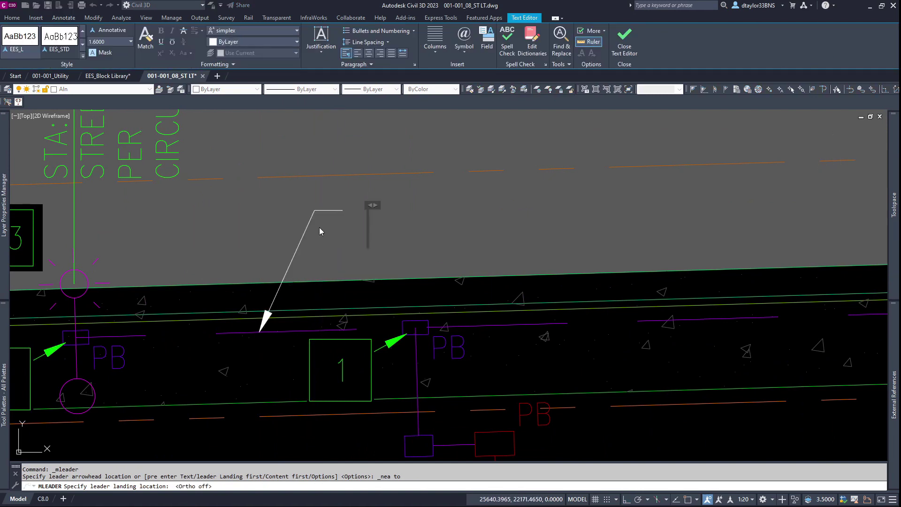
Enter the leader note as 1.5" C 2-#10 THW with 1-#8 GROUND on the second line
{"action": "type", "text": "1.5\" C "}
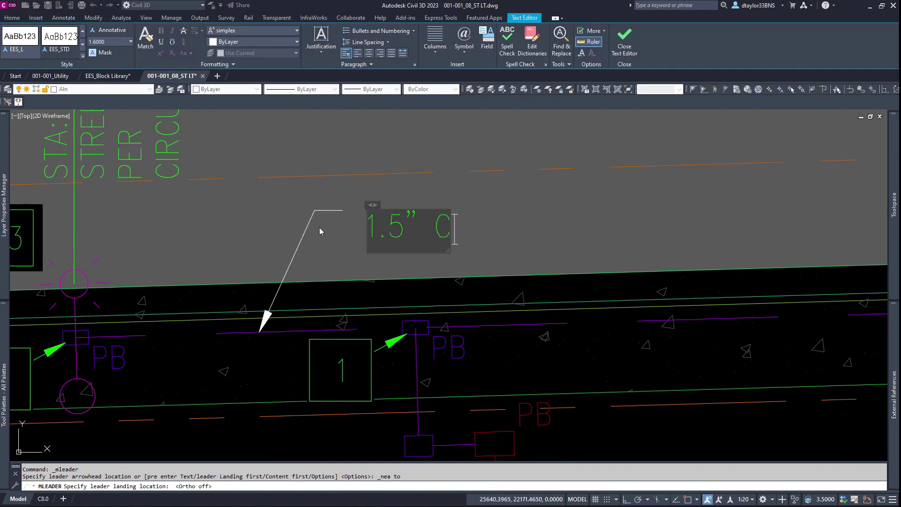
{"action": "type", "text": "2-#10 T"}
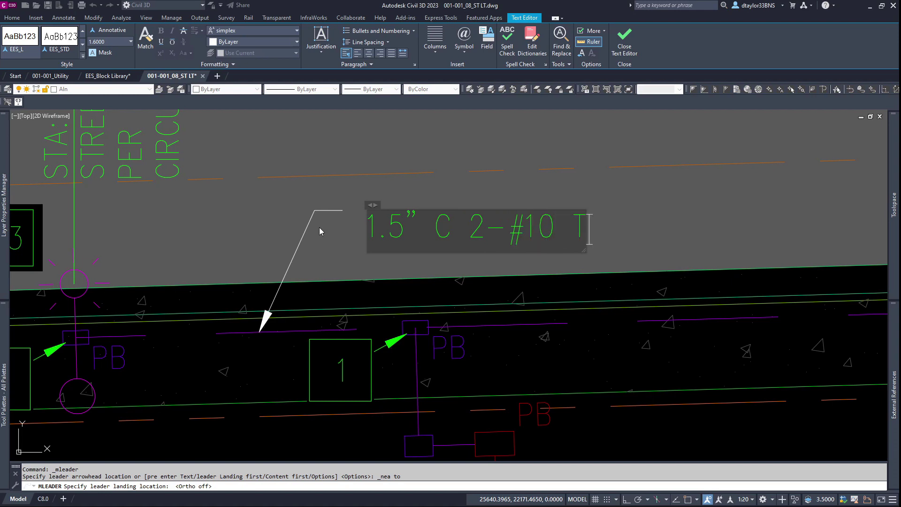
{"action": "type", "text": "HW"}
{"action": "key", "text": "Return"}
{"action": "type", "text": "1-"}
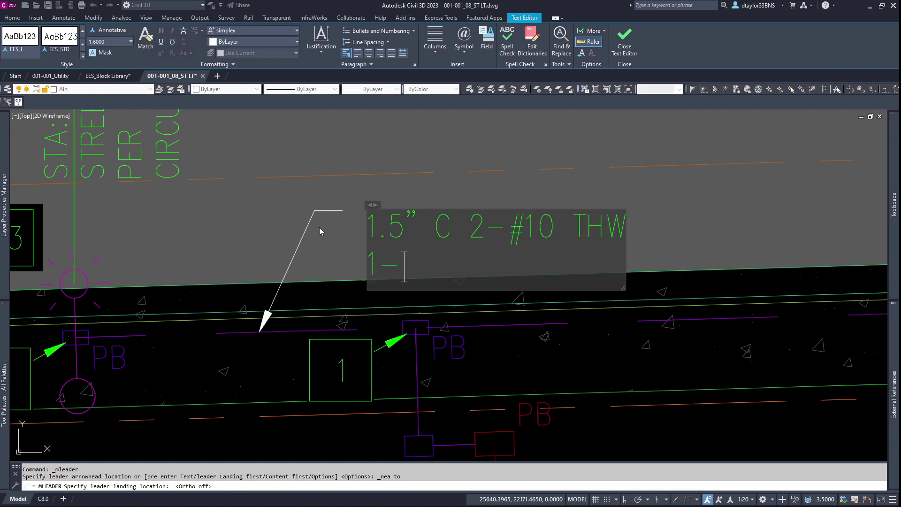
{"action": "type", "text": "#8 GROUND"}
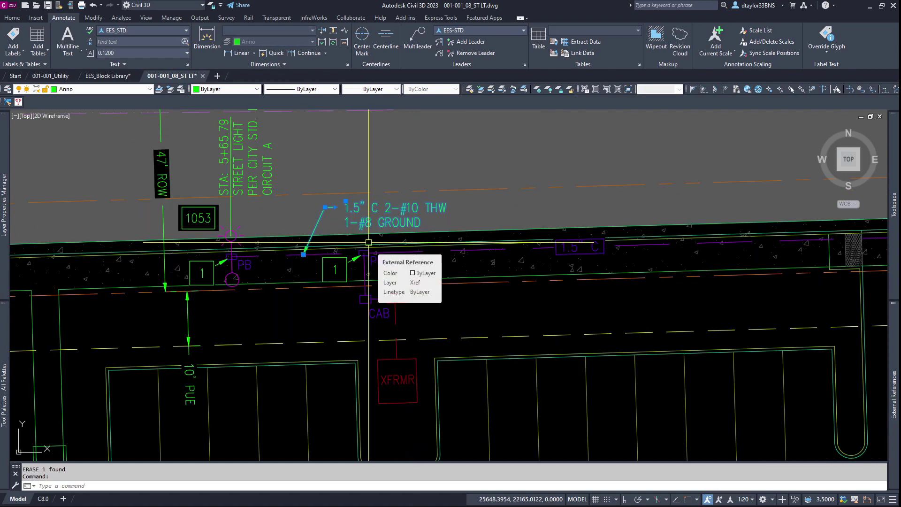
Copy the conduit leader note by its arrowhead onto the conduit run between the cabinet's pull box and light 1054
{"action": "key", "text": "space"}
{"action": "right_click", "coordinate": [351, 239], "text": "shift"}
{"action": "key", "text": "e"}
{"action": "left_click", "coordinate": [303, 254]}
{"action": "right_click", "coordinate": [316, 249], "text": "shift"}
{"action": "key", "text": "r"}
{"action": "middle_click_drag", "start_coordinate": [565, 201], "coordinate": [269, 293]}
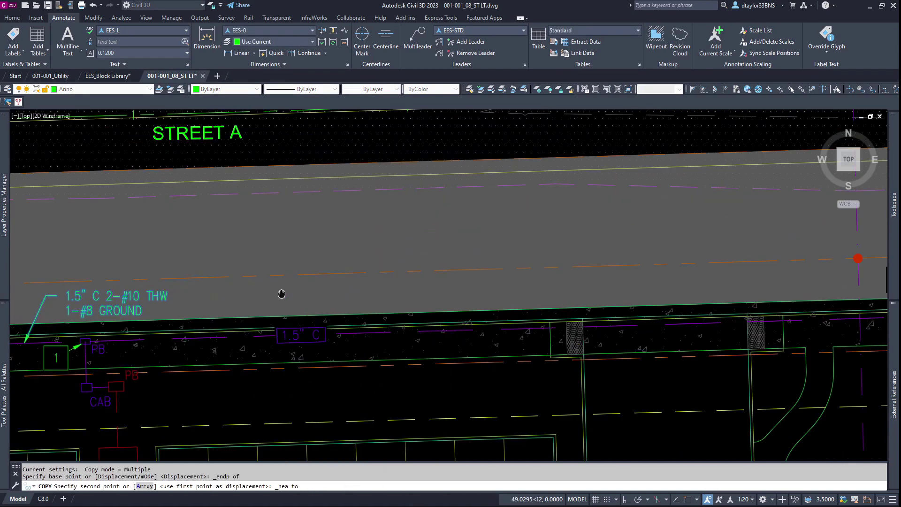
{"action": "scroll", "coordinate": [435, 320], "scroll_direction": "up", "scroll_amount": 2}
{"action": "middle_click_drag", "start_coordinate": [435, 320], "coordinate": [439, 325]}
{"action": "left_click", "coordinate": [447, 347]}
{"action": "key", "text": "Escape"}
Change the wire count in the copied conduit note to 3-#10 THW
{"action": "middle_click_drag", "start_coordinate": [544, 296], "coordinate": [405, 296]}
{"action": "double_click", "coordinate": [412, 296]}
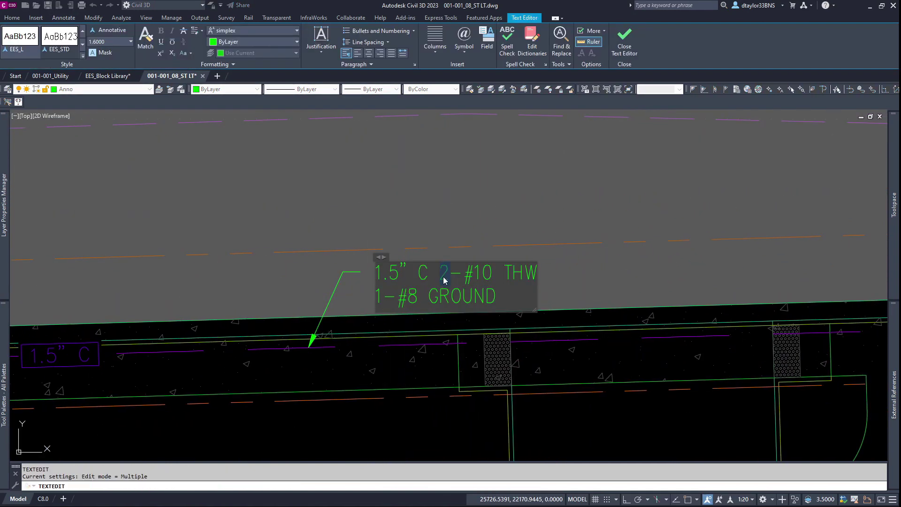
{"action": "key", "text": "Escape"}
{"action": "key", "text": "Escape"}
{"action": "middle_click_drag", "start_coordinate": [445, 280], "coordinate": [321, 265]}
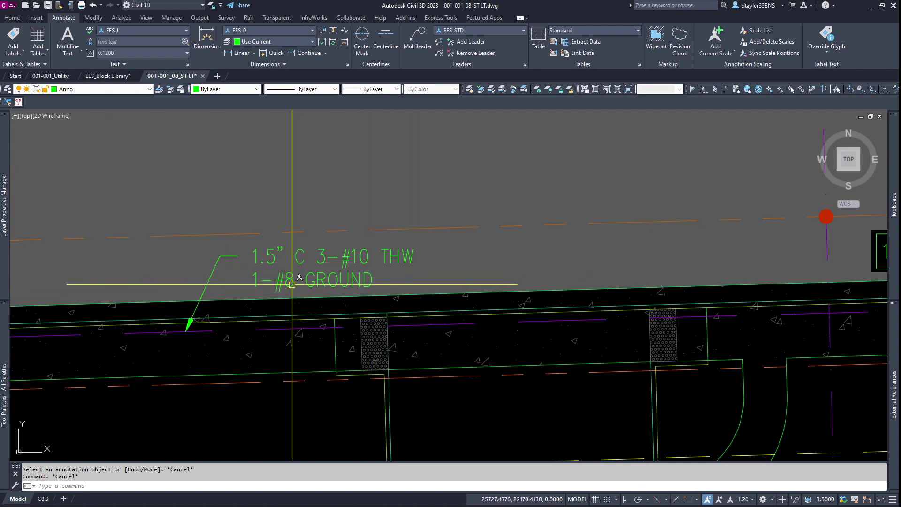
Copy the 3-#10 THW conduit note by its arrowhead onto the conduit between lights 1054 and 1055
{"action": "left_click", "coordinate": [185, 332]}
{"action": "scroll", "coordinate": [200, 328], "scroll_direction": "down", "scroll_amount": 7}
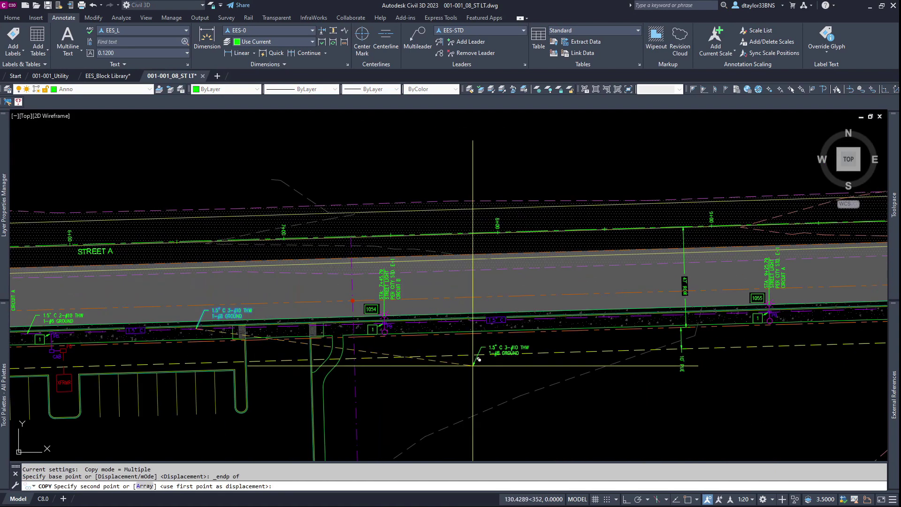
{"action": "scroll", "coordinate": [505, 325], "scroll_direction": "up", "scroll_amount": 4}
{"action": "right_click", "coordinate": [504, 325], "text": "shift"}
{"action": "left_click", "coordinate": [531, 292]}
{"action": "left_click", "coordinate": [524, 353]}
{"action": "key", "text": "Escape"}
{"action": "scroll", "coordinate": [375, 352], "scroll_direction": "down", "scroll_amount": 8}
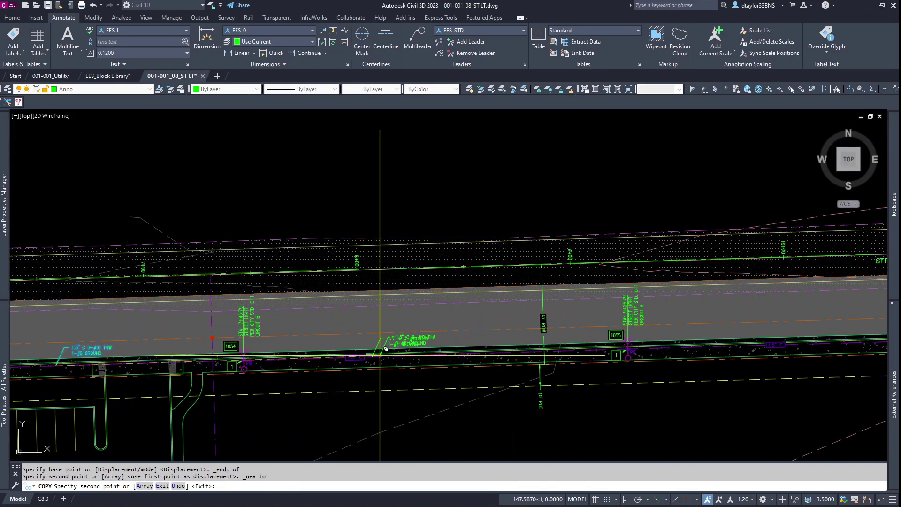
{"action": "scroll", "coordinate": [404, 347], "scroll_direction": "up", "scroll_amount": 4}
{"action": "left_click", "coordinate": [402, 335]}
{"action": "scroll", "coordinate": [402, 335], "scroll_direction": "down", "scroll_amount": 5}
{"action": "key", "text": "Escape"}
{"action": "scroll", "coordinate": [165, 316], "scroll_direction": "up", "scroll_amount": 3}
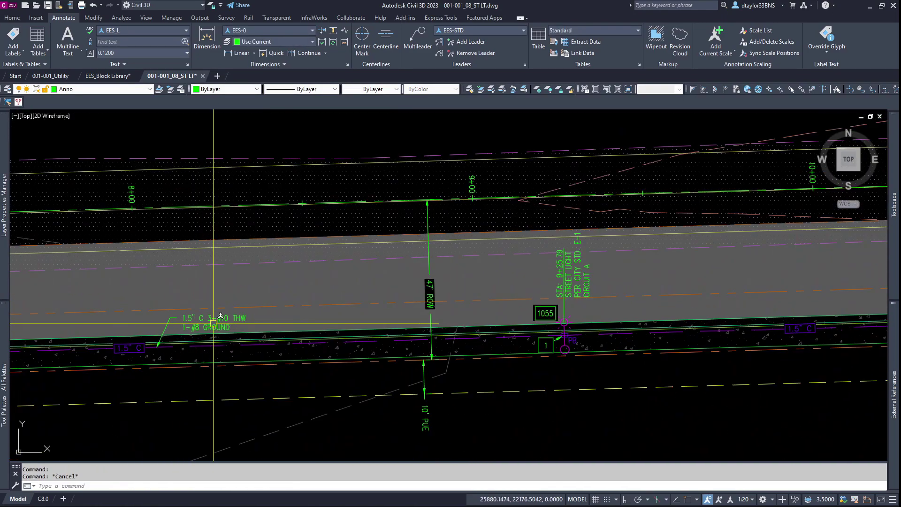
Copy the 3-#10 THW conduit note onto the conduit between lights 1055 and 1056
{"action": "key", "text": "space"}
{"action": "type", "text": "_endp of"}
{"action": "left_click", "coordinate": [157, 347]}
{"action": "type", "text": "_nea to"}
{"action": "scroll", "coordinate": [182, 329], "scroll_direction": "down", "scroll_amount": 4}
{"action": "scroll", "coordinate": [401, 342], "scroll_direction": "up", "scroll_amount": 6}
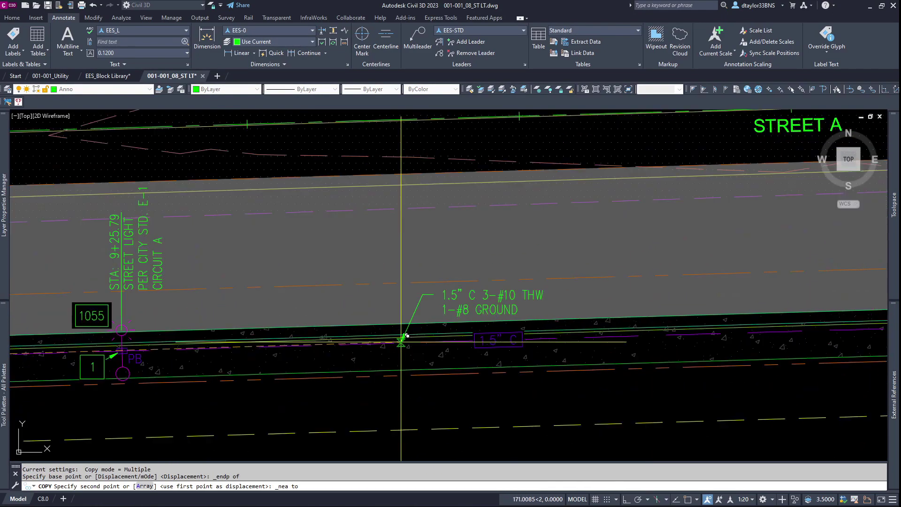
{"action": "type", "text": "_nea"}
{"action": "left_click", "coordinate": [536, 323]}
{"action": "scroll", "coordinate": [537, 323], "scroll_direction": "down", "scroll_amount": 3}
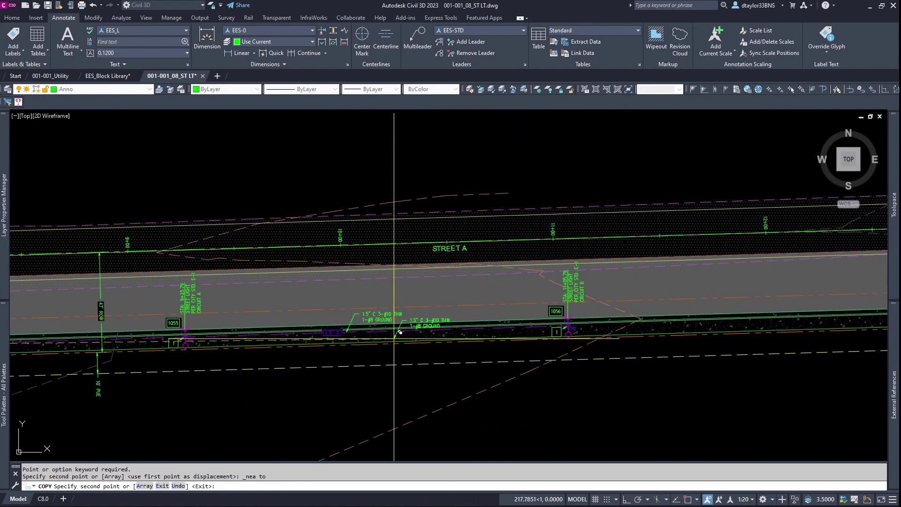
Change the wire count in the easternmost conduit note to 2-#10 THW
{"action": "key", "text": "Escape"}
{"action": "double_click", "coordinate": [369, 312]}
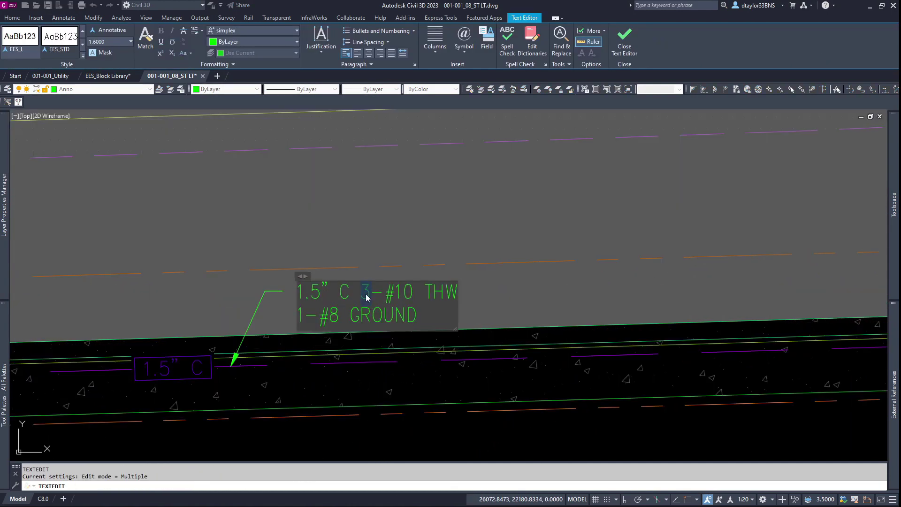
{"action": "key", "text": "Escape"}
{"action": "key", "text": "Escape"}
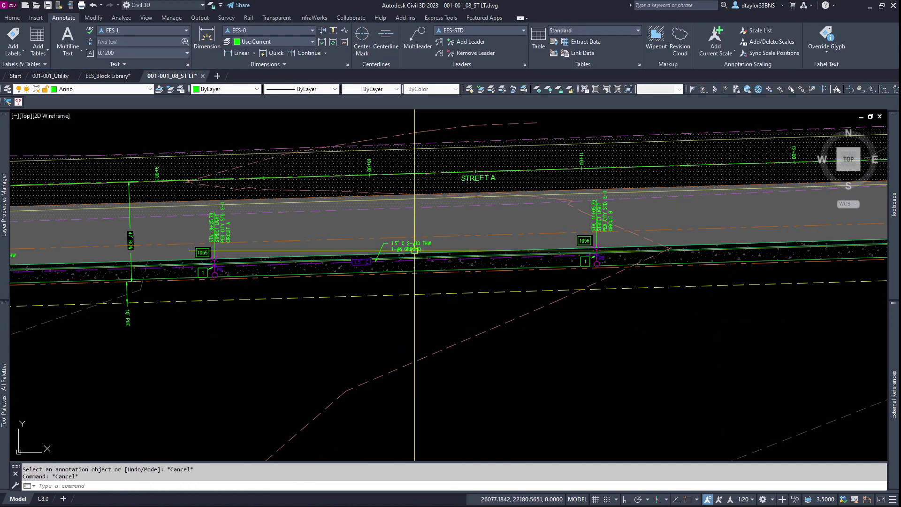
{"action": "key", "text": "Escape"}
Set the annotation scale to 1:10 for the annotations around the control cabinet
{"action": "scroll", "coordinate": [413, 246], "scroll_direction": "down", "scroll_amount": 4}
{"action": "scroll", "coordinate": [280, 263], "scroll_direction": "up", "scroll_amount": 5}
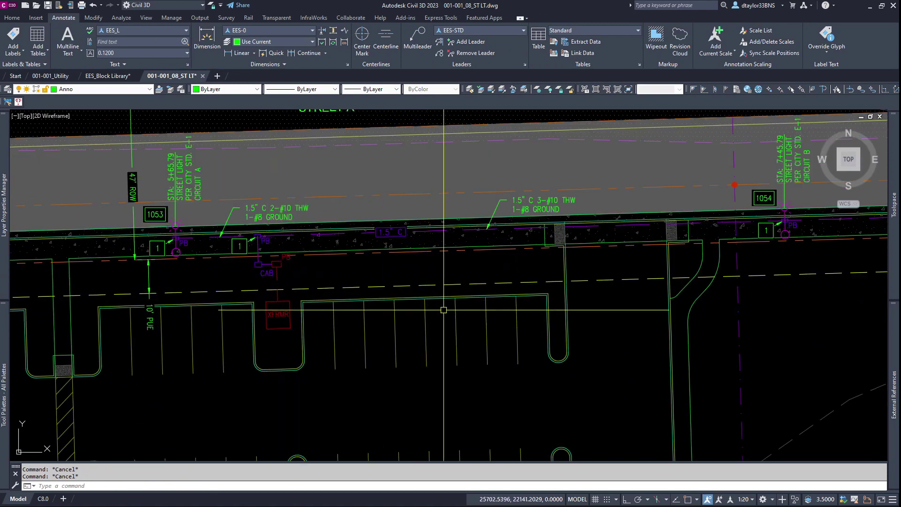
{"action": "left_click", "coordinate": [745, 499]}
{"action": "left_click", "coordinate": [741, 383]}
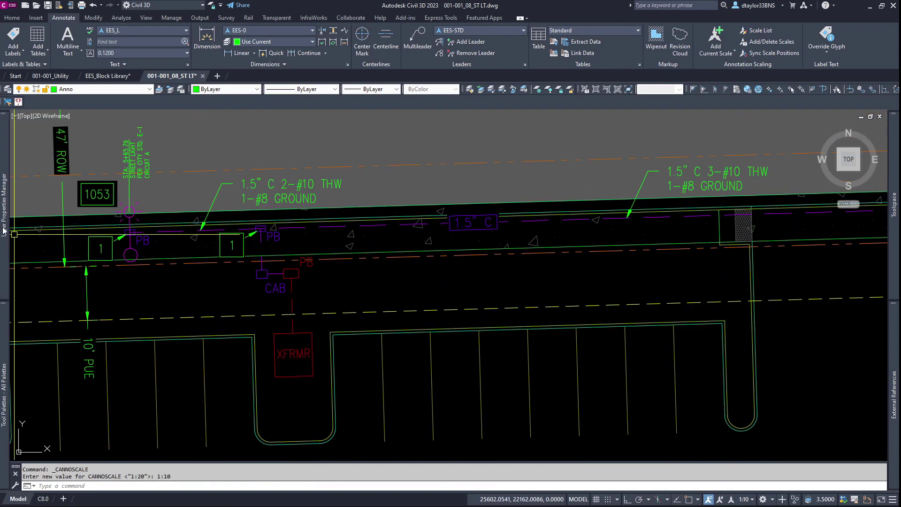
Add a smaller keynote 1 at the pull box north of the cabinet and copy it to the cabinet's southwest corner
{"action": "mouse_move", "coordinate": [4, 205]}
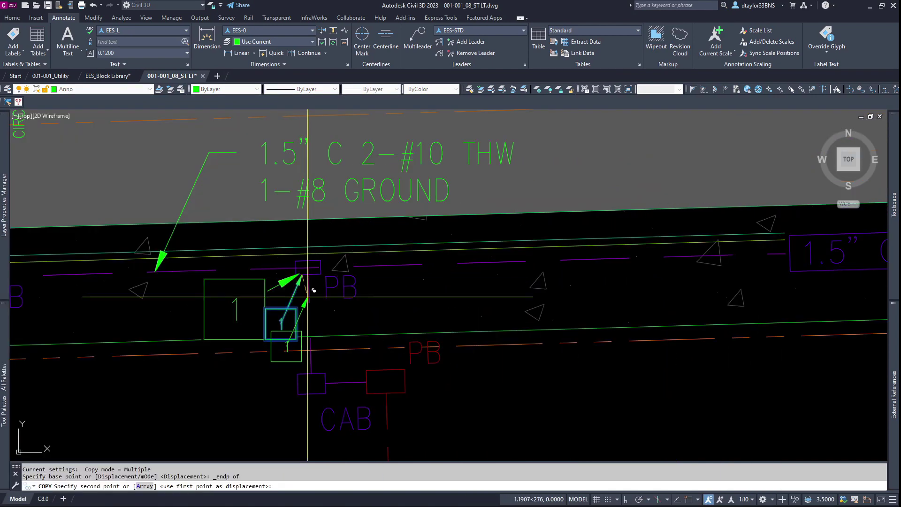
{"action": "right_click", "coordinate": [305, 333], "text": "shift"}
{"action": "key", "text": "r"}
{"action": "left_click", "coordinate": [300, 394]}
{"action": "key", "text": "Escape"}
{"action": "middle_click_drag", "start_coordinate": [281, 435], "coordinate": [281, 392]}
Renumber the keynote pointing at the cabinet as 2
{"action": "left_click", "coordinate": [278, 400]}
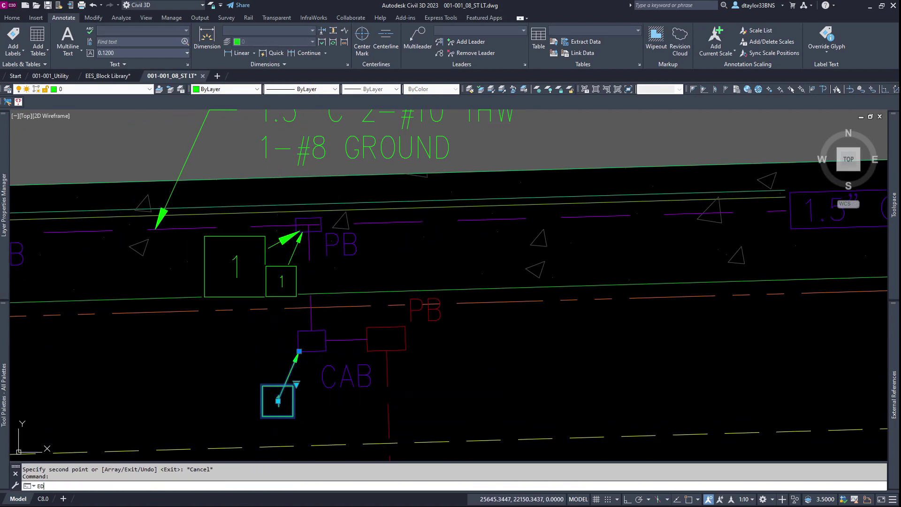
{"action": "key", "text": "Return"}
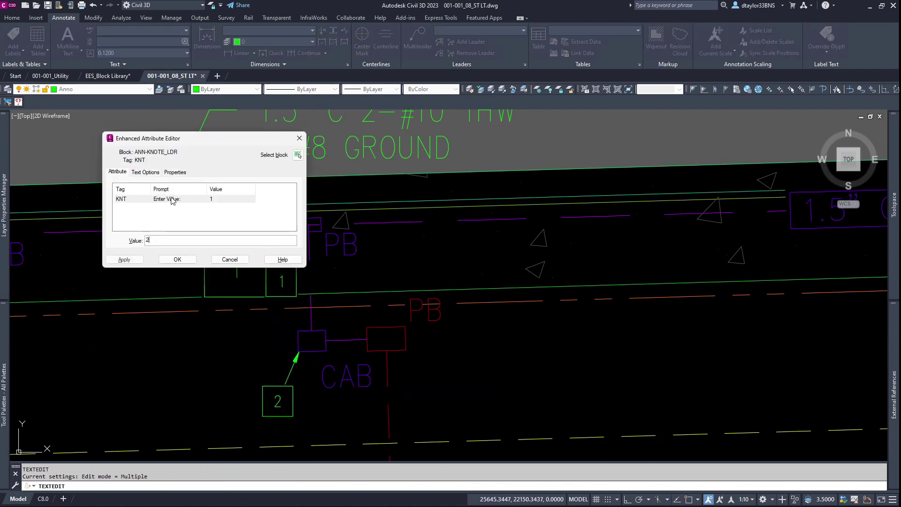
{"action": "left_click", "coordinate": [177, 260]}
{"action": "key", "text": "Escape"}
{"action": "scroll", "coordinate": [262, 365], "scroll_direction": "down", "scroll_amount": 5}
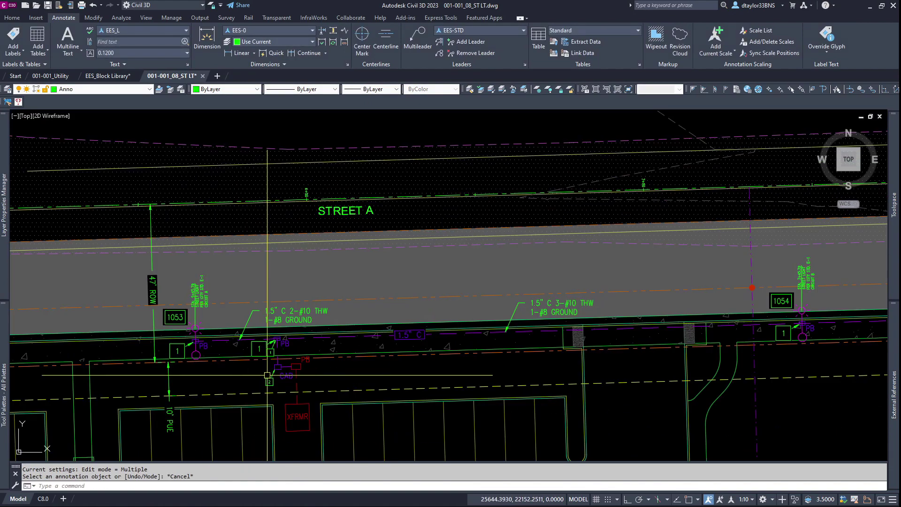
Move the street light number entry down in the keynote list to make room for another entry
{"action": "middle_click_drag", "start_coordinate": [290, 269], "coordinate": [298, 442]}
{"action": "scroll", "coordinate": [298, 442], "scroll_direction": "down", "scroll_amount": 2}
{"action": "scroll", "coordinate": [273, 231], "scroll_direction": "up", "scroll_amount": 6}
{"action": "left_click", "coordinate": [275, 207]}
{"action": "left_click", "coordinate": [159, 260]}
{"action": "type", "text": "m"}
{"action": "key", "text": "F8"}
{"action": "key", "text": "Escape"}
Copy the keynote 1 entry with its description directly below itself in the keynote list
{"action": "left_click", "coordinate": [265, 160]}
{"action": "left_click", "coordinate": [144, 198]}
{"action": "type", "text": "co"}
{"action": "left_click", "coordinate": [434, 207]}
{"action": "left_click", "coordinate": [435, 259]}
{"action": "key", "text": "Escape"}
Renumber the copied list entry 2 and set its description to STREET LIGHT CONTROL CABINET PER CITY STD. XXX
{"action": "left_click", "coordinate": [190, 223]}
{"action": "type", "text": "ed 2"}
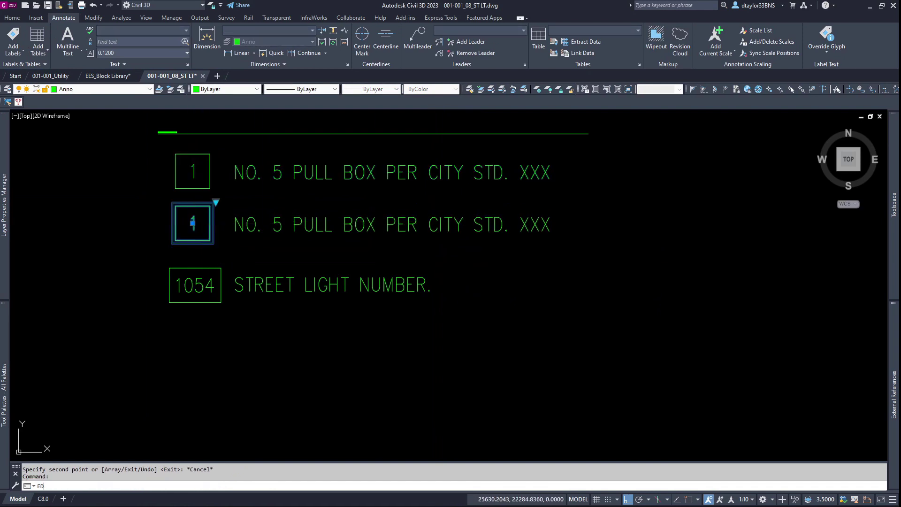
{"action": "key", "text": "Return"}
{"action": "left_click", "coordinate": [312, 221]}
{"action": "type", "text": "STREET "}
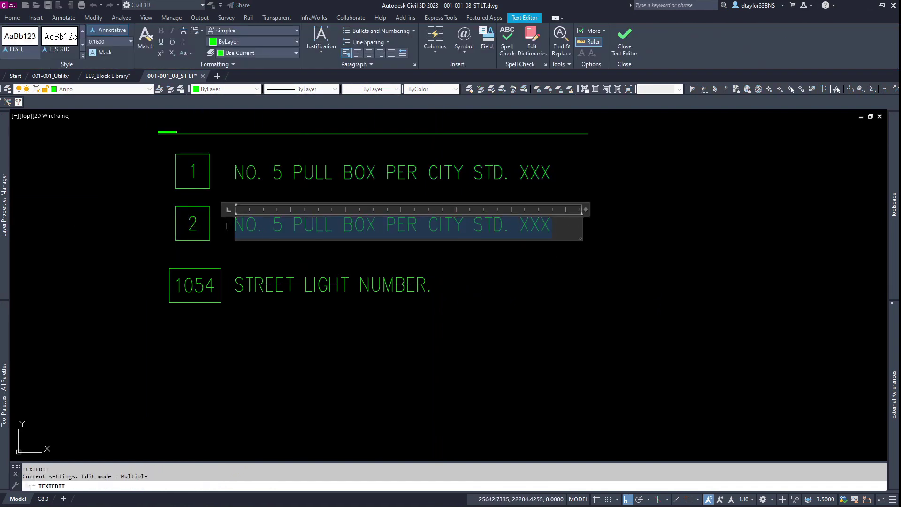
{"action": "type", "text": "LIGHT CONTROL CAM"}
{"action": "key", "text": "BackSpace"}
{"action": "type", "text": "BINET"}
{"action": "key", "text": "Return"}
{"action": "type", "text": "PER CITY STD. XXX"}
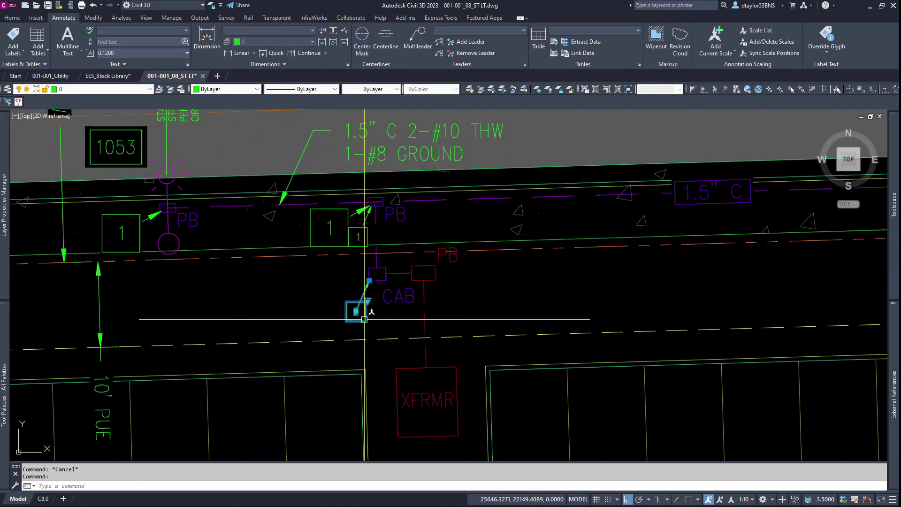
Copy the cabinet's keynote 2 to the southeast corner of the red pull box and renumber the copy 3
{"action": "type", "text": "co"}
{"action": "key", "text": "space"}
{"action": "right_click", "coordinate": [365, 320], "text": "shift"}
{"action": "key", "text": "e"}
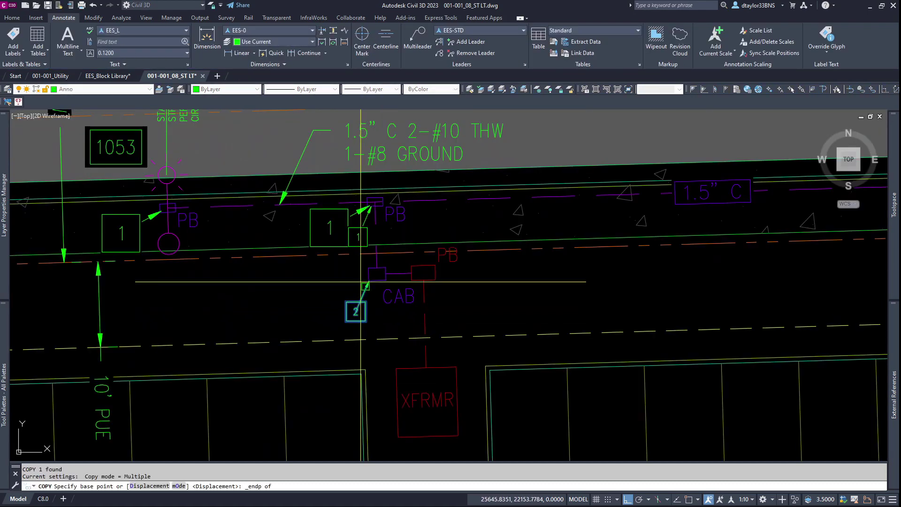
{"action": "left_click", "coordinate": [364, 282]}
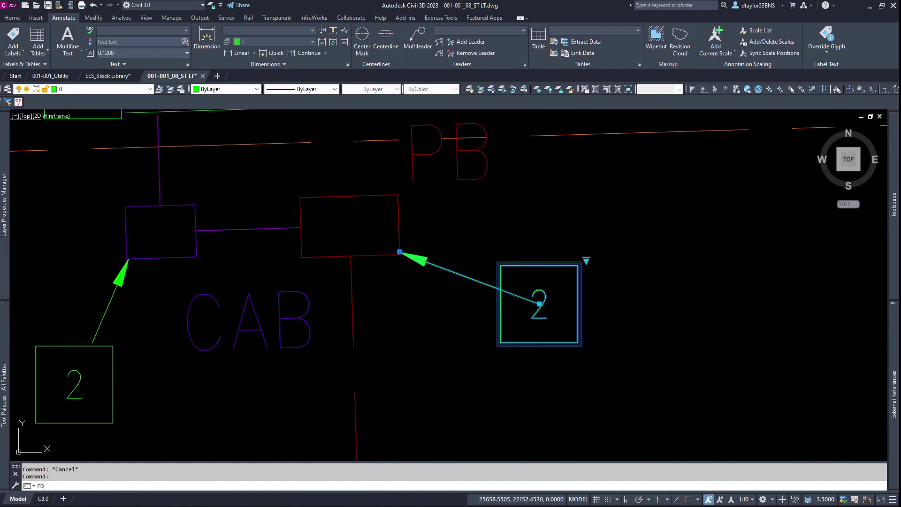
{"action": "type", "text": "ED"}
{"action": "key", "text": "Return"}
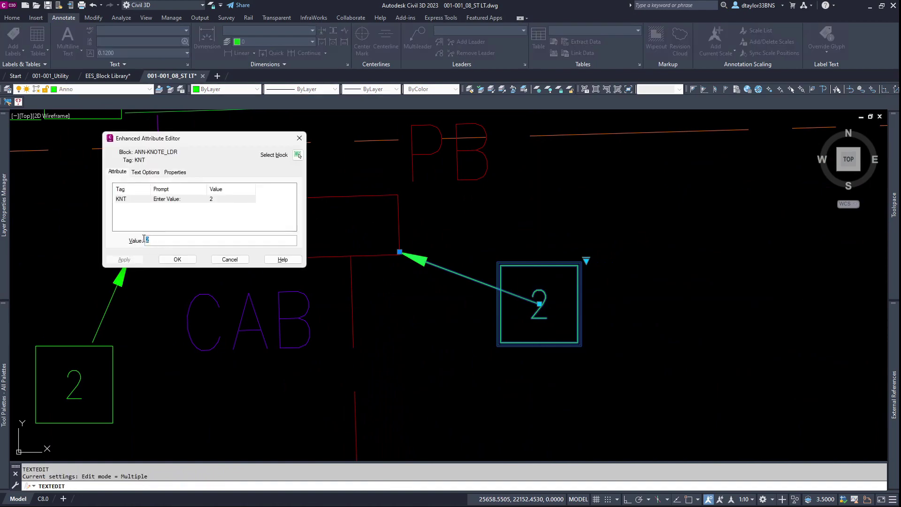
{"action": "type", "text": "3"}
{"action": "left_click", "coordinate": [177, 260]}
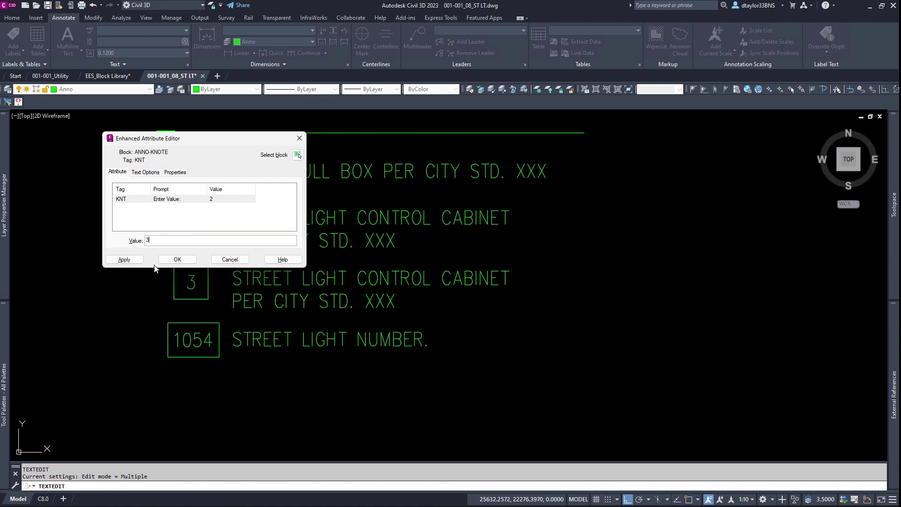
Number the third keynote list entry 3 and set its description to UTILITY SERVICE POINT BY OTHERS
{"action": "left_click", "coordinate": [177, 260]}
{"action": "key", "text": "Escape"}
{"action": "left_click", "coordinate": [259, 297]}
{"action": "type", "text": "ED"}
{"action": "key", "text": "Return"}
{"action": "left_click_drag", "start_coordinate": [402, 302], "coordinate": [146, 268]}
{"action": "type", "text": "UTILITY SERVICE POINT"}
{"action": "key", "text": "Return"}
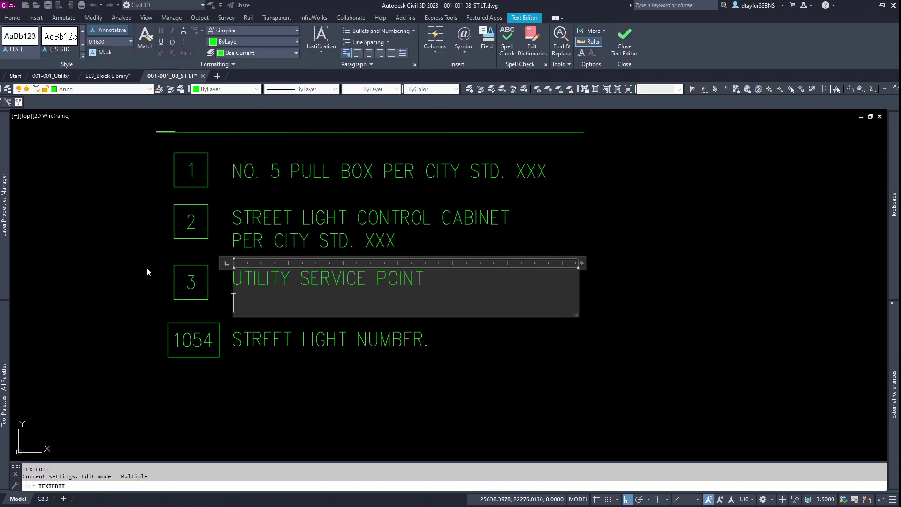
{"action": "type", "text": "BY OTHERS."}
{"action": "left_click", "coordinate": [147, 271]}
{"action": "key", "text": "Escape"}
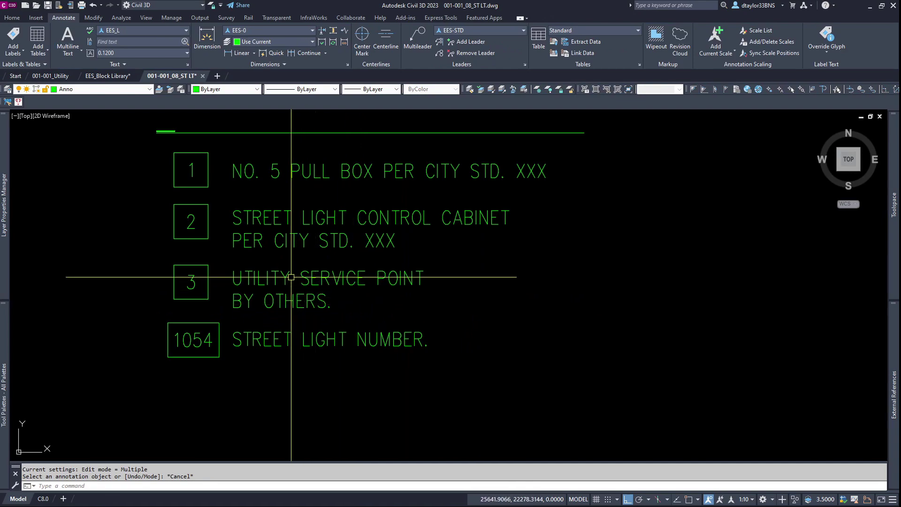
Add a multileader pointing at the conduit between the cabinet and the red pull box, reading 2"C 3-#2 THW over 1-#8 GROUND
{"action": "scroll", "coordinate": [286, 256], "scroll_direction": "down", "scroll_amount": 8}
{"action": "middle_click_drag", "start_coordinate": [361, 425], "coordinate": [354, 273]}
{"action": "scroll", "coordinate": [354, 273], "scroll_direction": "up", "scroll_amount": 5}
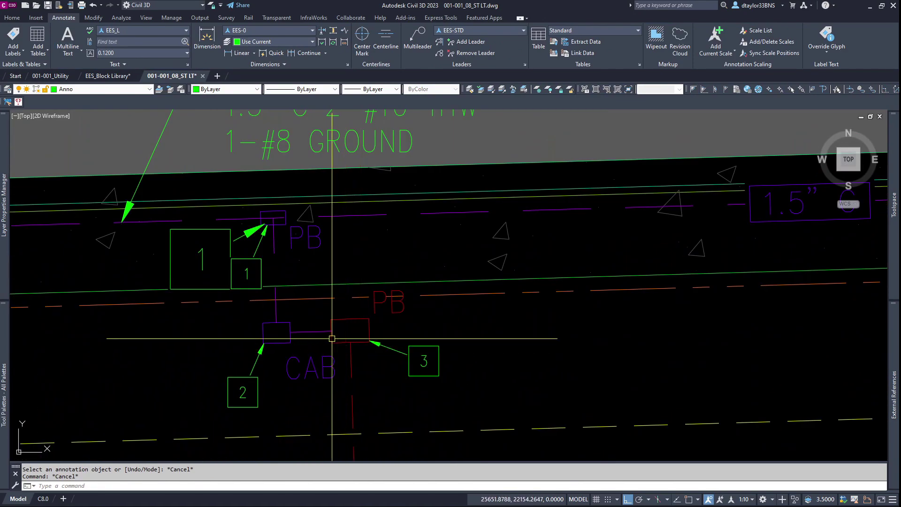
{"action": "scroll", "coordinate": [308, 312], "scroll_direction": "down", "scroll_amount": 2}
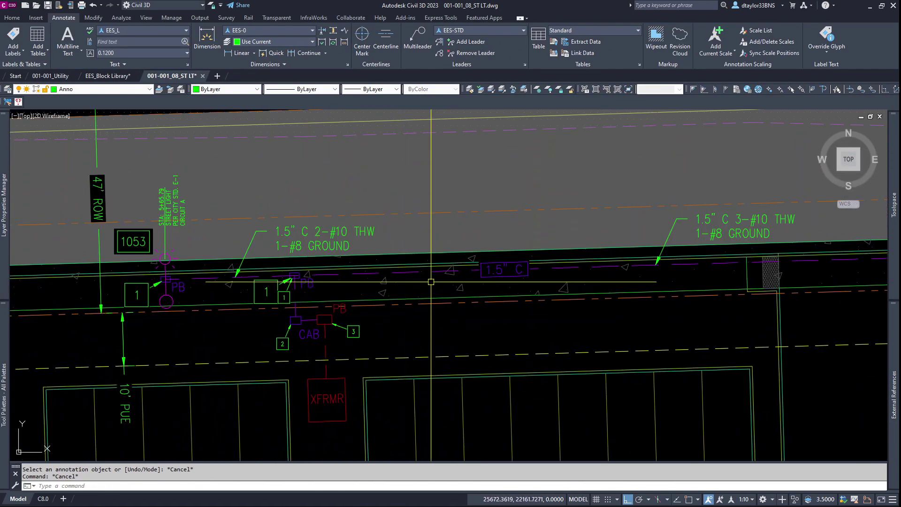
{"action": "left_click", "coordinate": [418, 38]}
{"action": "scroll", "coordinate": [317, 333], "scroll_direction": "up", "scroll_amount": 4}
{"action": "right_click", "coordinate": [316, 328], "text": "shift"}
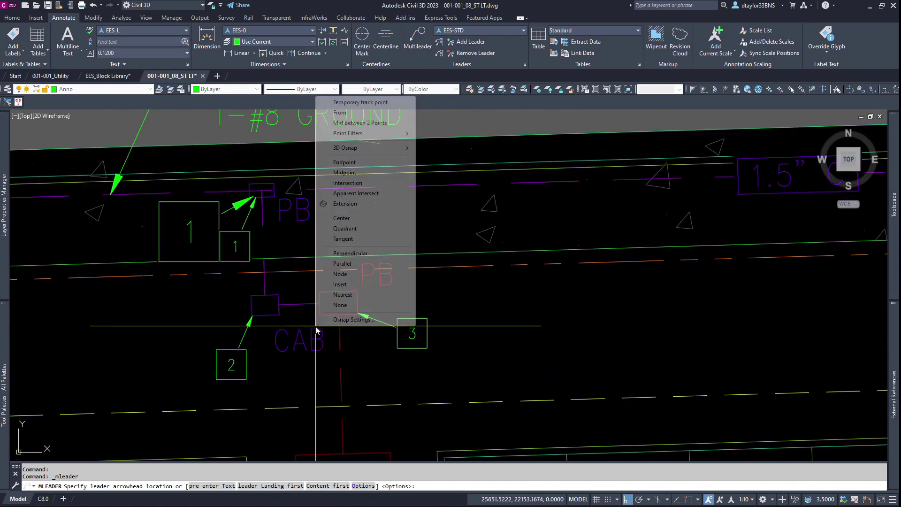
{"action": "left_click", "coordinate": [332, 296]}
{"action": "scroll", "coordinate": [303, 301], "scroll_direction": "up", "scroll_amount": 4}
{"action": "left_click", "coordinate": [299, 308]}
{"action": "scroll", "coordinate": [335, 308], "scroll_direction": "down", "scroll_amount": 4}
{"action": "key", "text": "F8"}
{"action": "left_click", "coordinate": [371, 241]}
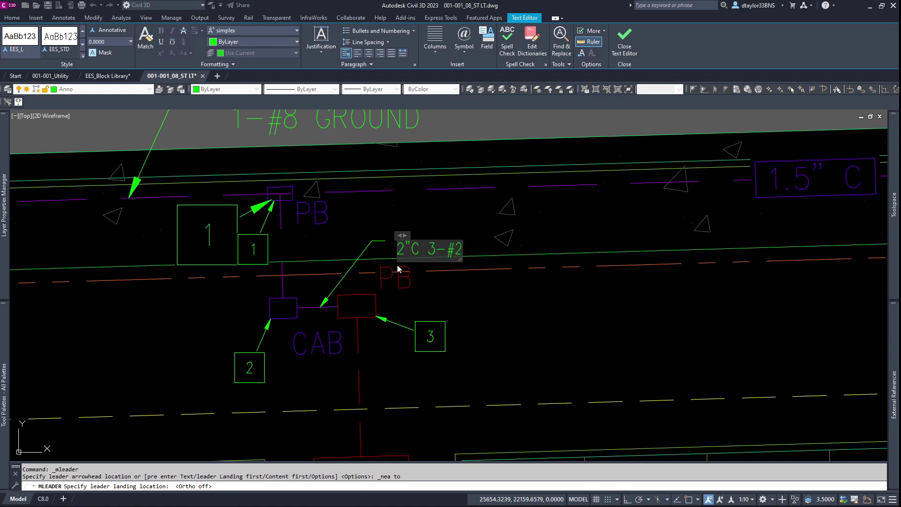
{"action": "type", "text": "HW"}
{"action": "key", "text": "Return"}
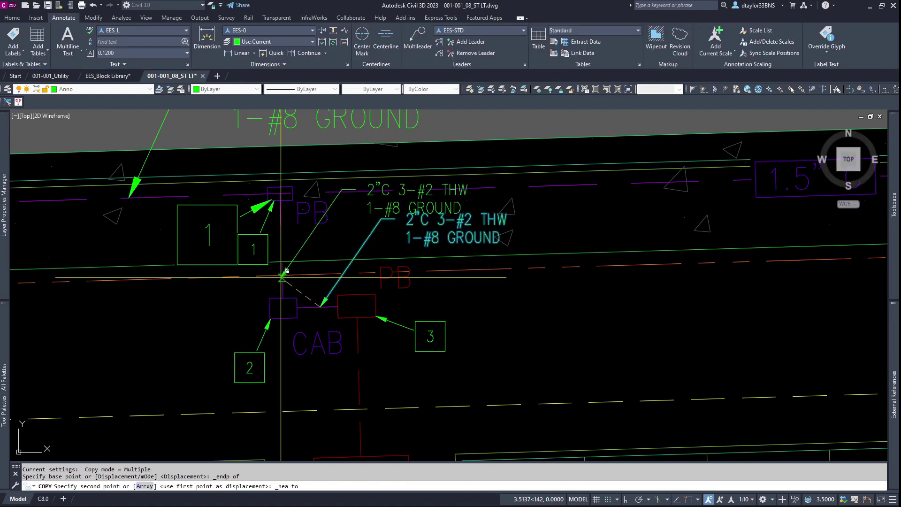
Copy the conduit note onto the vertical conduit north of the cabinet and place its text west of that conduit
{"action": "left_click", "coordinate": [282, 271]}
{"action": "key", "text": "Escape"}
{"action": "left_click", "coordinate": [368, 203]}
{"action": "left_click_drag", "start_coordinate": [368, 202], "coordinate": [85, 306]}
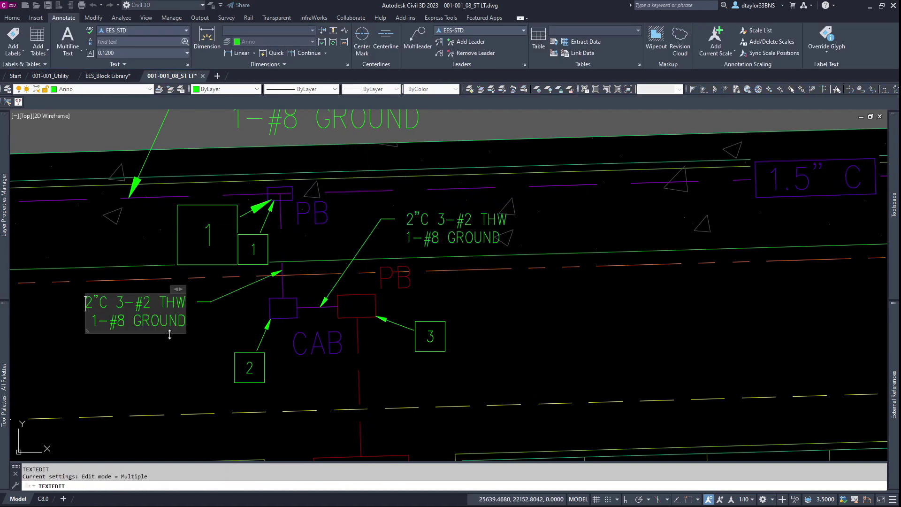
Change the first line of the copied conduit note to 1.5"C 3-#10 THW
{"action": "double_click", "coordinate": [85, 306]}
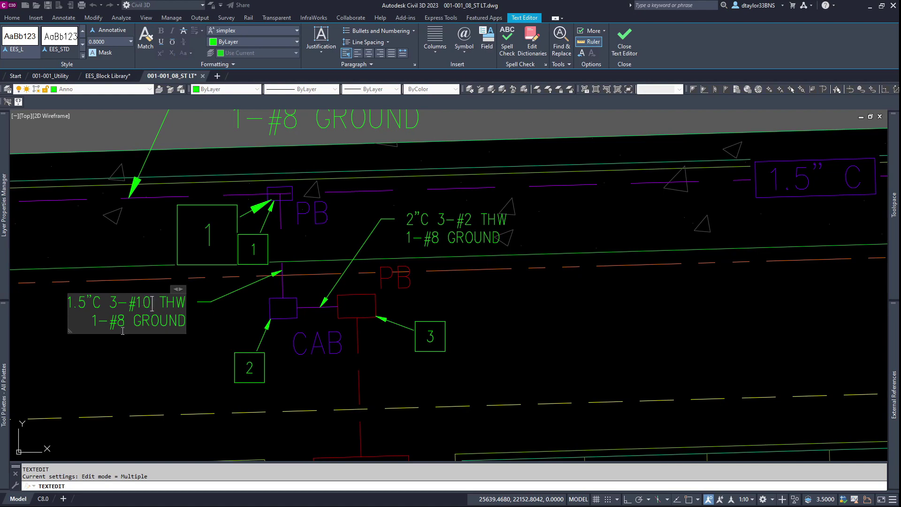
{"action": "left_click", "coordinate": [178, 345]}
{"action": "key", "text": "Escape"}
{"action": "key", "text": "Escape"}
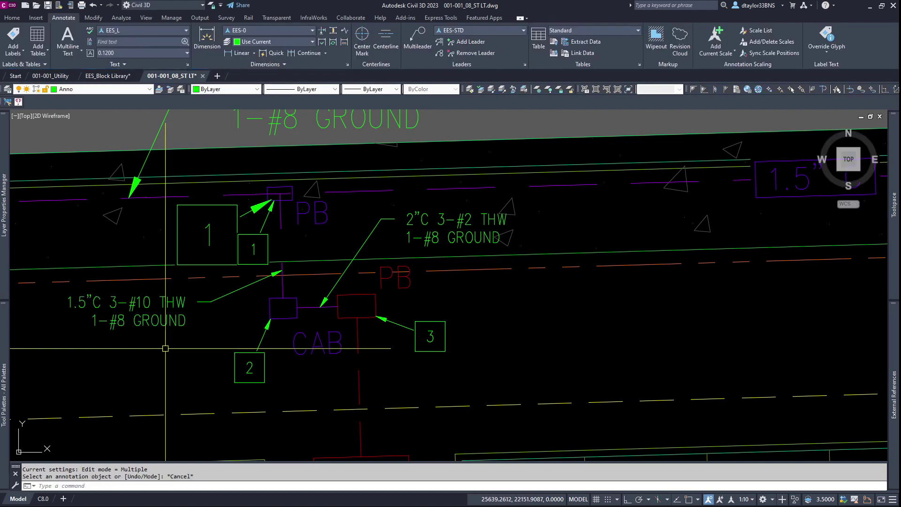
Set the model space annotation scale to 1:20 and regenerate the drawing
{"action": "scroll", "coordinate": [171, 357], "scroll_direction": "down", "scroll_amount": 5}
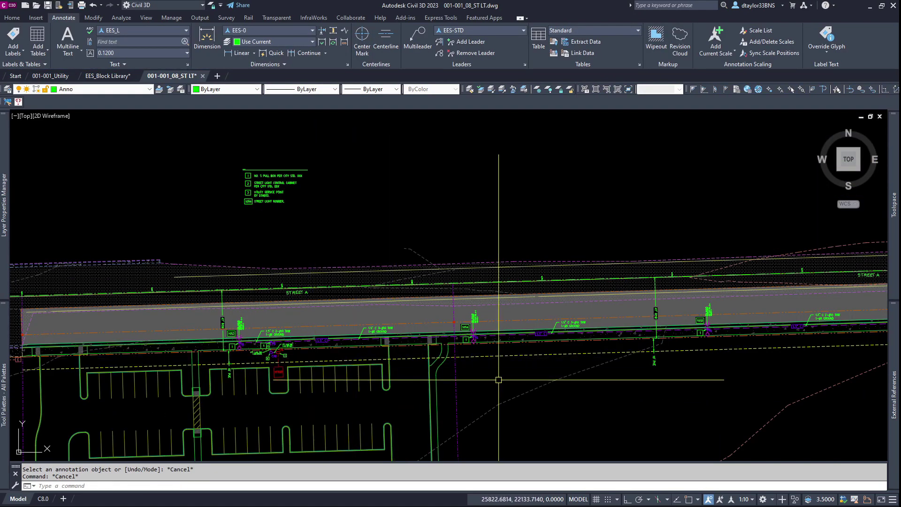
{"action": "mouse_move", "coordinate": [493, 380]}
{"action": "middle_mouse_down"}
{"action": "mouse_move", "coordinate": [322, 301]}
{"action": "mouse_move", "coordinate": [420, 332]}
{"action": "middle_mouse_up"}
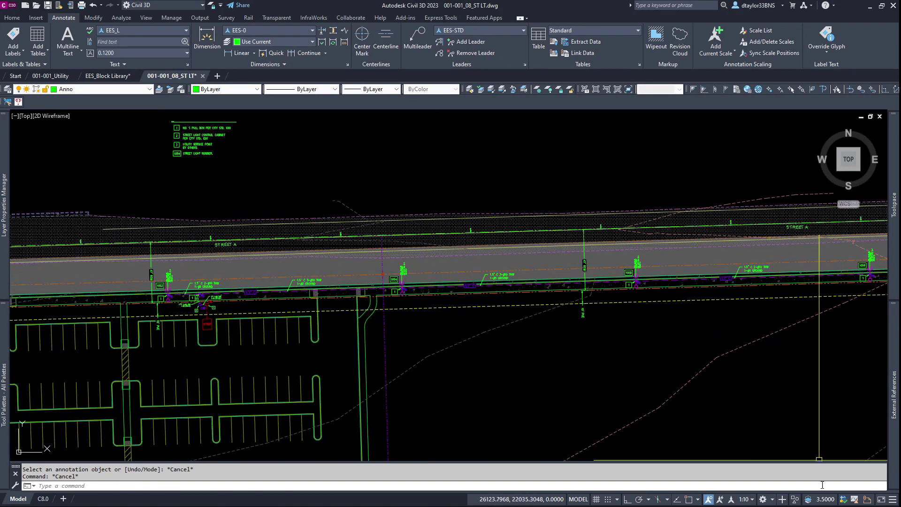
{"action": "left_click", "coordinate": [747, 501]}
{"action": "left_click", "coordinate": [748, 396]}
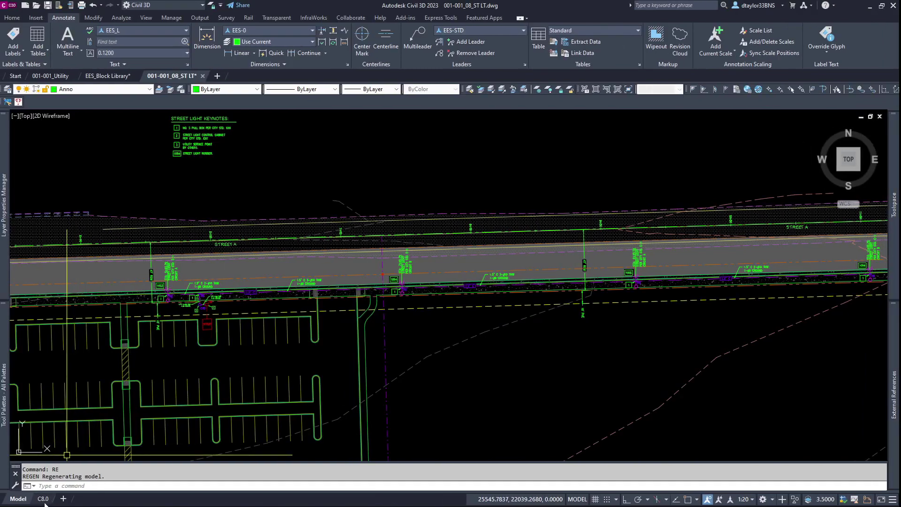
Create a wide rectangular viewport across the upper half of the C8.0 sheet
{"action": "left_click", "coordinate": [43, 499]}
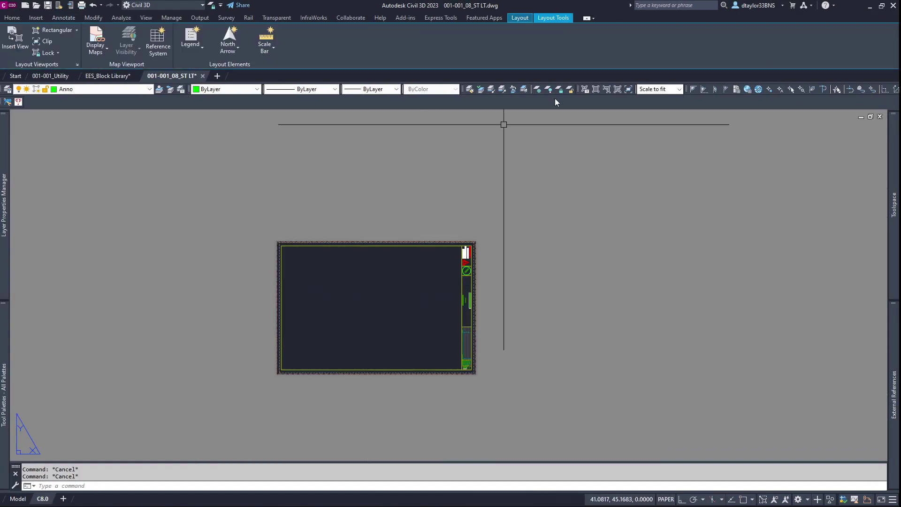
{"action": "left_click", "coordinate": [595, 90]}
{"action": "left_click", "coordinate": [287, 254]}
{"action": "left_click", "coordinate": [446, 308]}
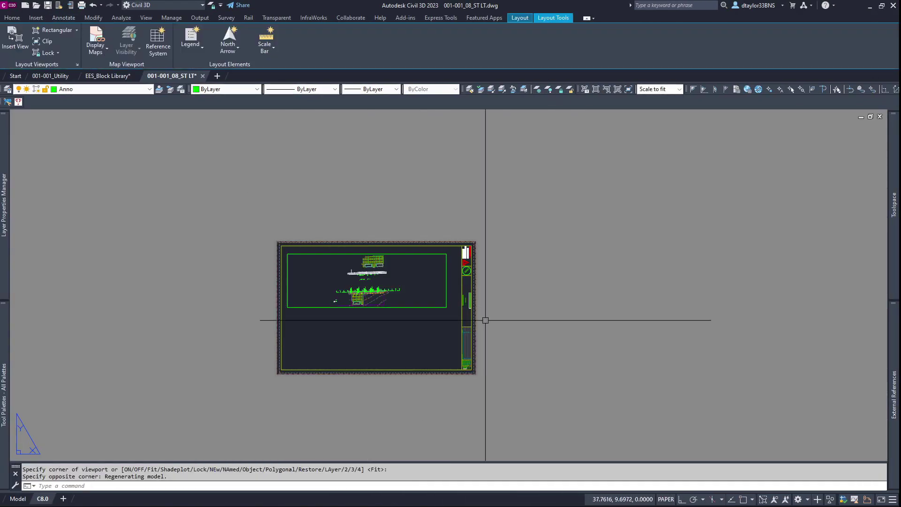
Put the new viewport on the Vport layer
{"action": "left_click", "coordinate": [421, 291]}
{"action": "left_click", "coordinate": [406, 315]}
{"action": "left_click", "coordinate": [79, 87]}
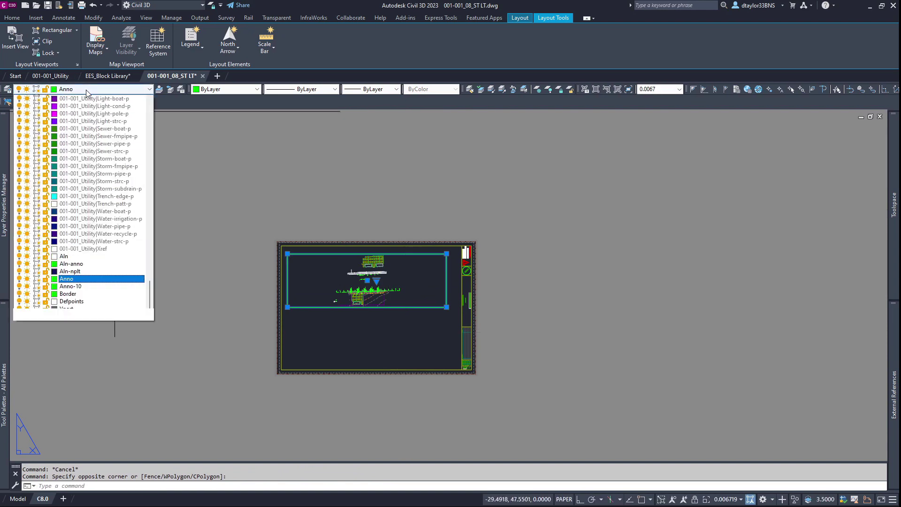
{"action": "left_click", "coordinate": [85, 305]}
{"action": "key", "text": "Escape"}
Set the viewport's scale to 1:20
{"action": "scroll", "coordinate": [398, 287], "scroll_direction": "up", "scroll_amount": 4}
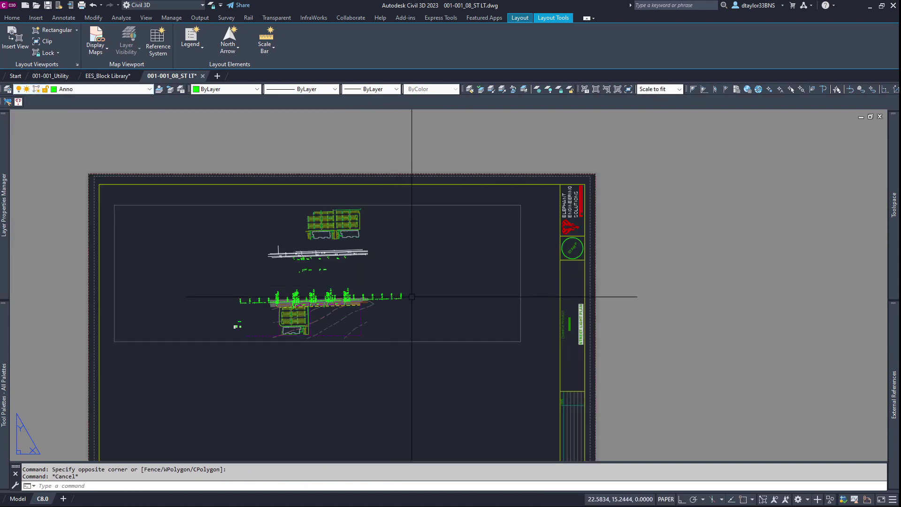
{"action": "left_click", "coordinate": [402, 326]}
{"action": "left_click", "coordinate": [328, 273]}
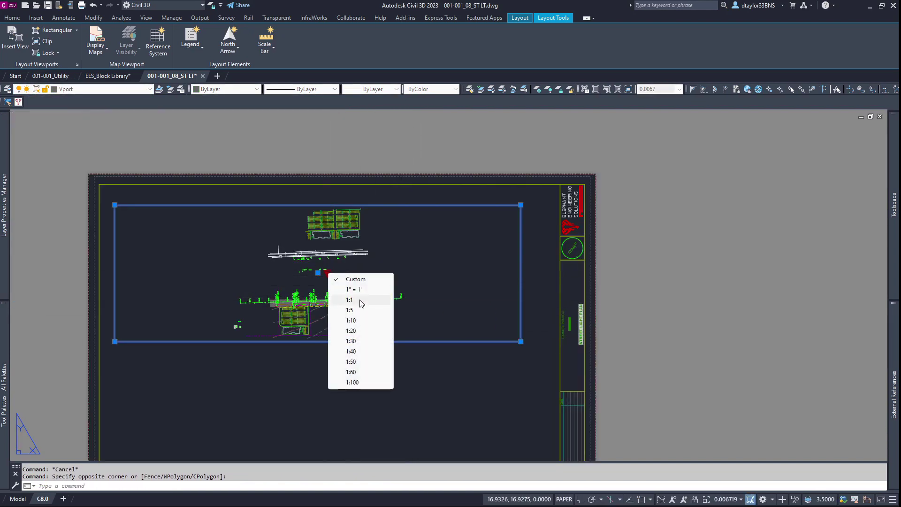
{"action": "left_click", "coordinate": [371, 331]}
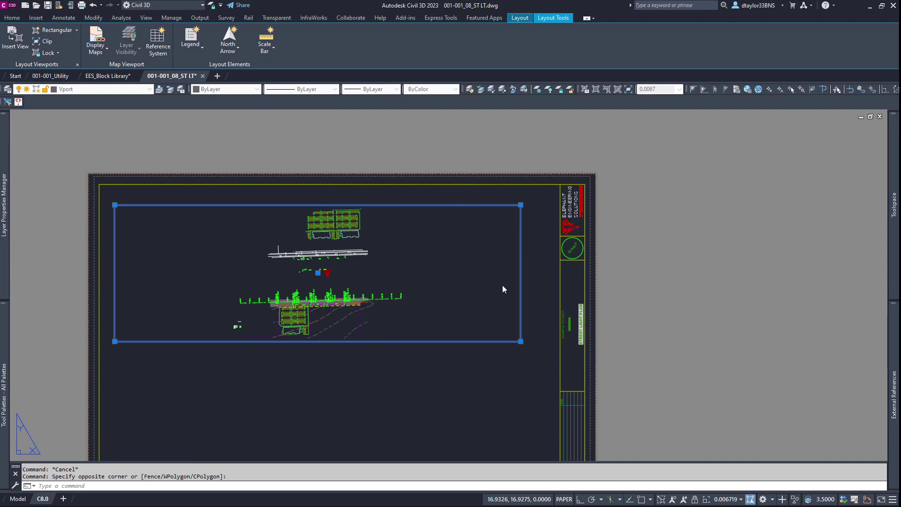
{"action": "key", "text": "Escape"}
Stretch the viewport's southeast and northwest corners to frame the western part of Street A
{"action": "scroll", "coordinate": [426, 243], "scroll_direction": "down", "scroll_amount": 8}
{"action": "left_click", "coordinate": [617, 326]}
{"action": "left_click", "coordinate": [640, 326]}
{"action": "scroll", "coordinate": [474, 283], "scroll_direction": "up", "scroll_amount": 6}
{"action": "left_click", "coordinate": [249, 317]}
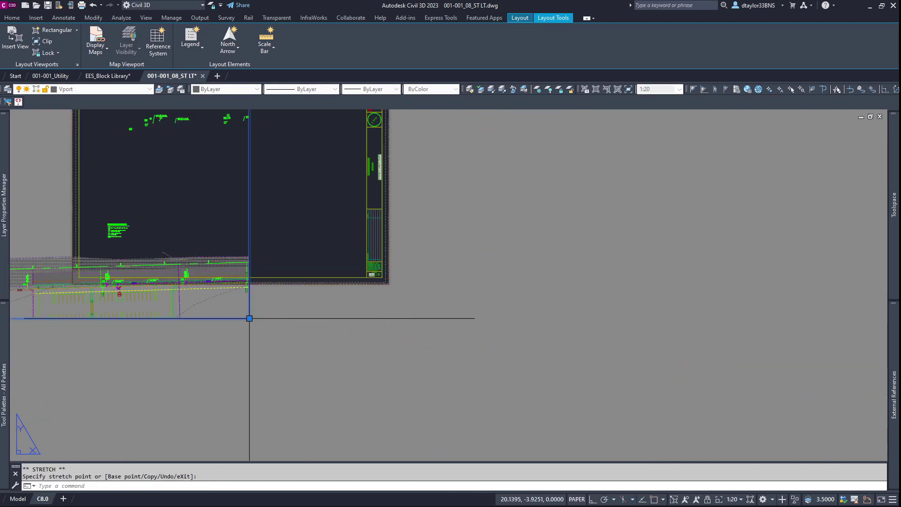
{"action": "scroll", "coordinate": [564, 354], "scroll_direction": "down", "scroll_amount": 4}
{"action": "left_click", "coordinate": [61, 147]}
{"action": "scroll", "coordinate": [373, 314], "scroll_direction": "up", "scroll_amount": 4}
{"action": "left_click", "coordinate": [316, 300]}
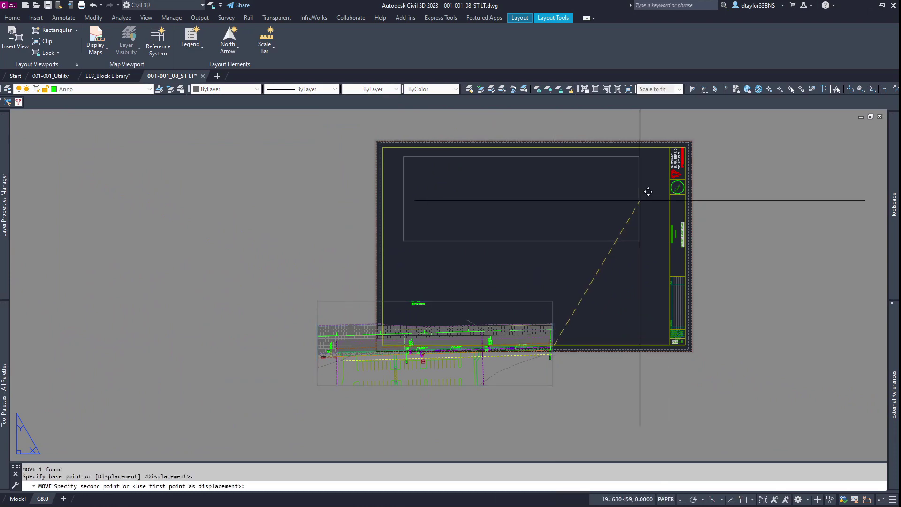
Move the viewport into the upper part of the C8.0 sheet
{"action": "type", "text": "m"}
{"action": "left_click", "coordinate": [553, 345]}
{"action": "left_click", "coordinate": [640, 201]}
Reduce the viewport's height by lowering its upper edge and raising its lower edge around the street plan
{"action": "scroll", "coordinate": [568, 158], "scroll_direction": "up", "scroll_amount": 2}
{"action": "left_click", "coordinate": [583, 157]}
{"action": "left_click", "coordinate": [681, 155]}
{"action": "left_click", "coordinate": [684, 173]}
{"action": "left_click", "coordinate": [683, 291]}
{"action": "left_click", "coordinate": [684, 266]}
{"action": "key", "text": "Escape"}
{"action": "key", "text": "Escape"}
{"action": "middle_click_drag", "start_coordinate": [234, 406], "coordinate": [179, 433]}
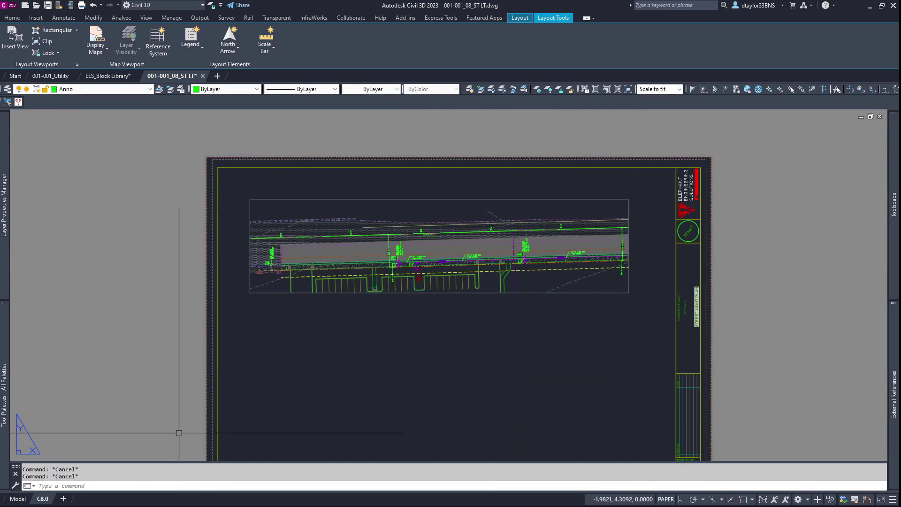
In model space, draw a line across Street A at station 8+00, from the alignment to the south right-of-way line
{"action": "left_click", "coordinate": [18, 499]}
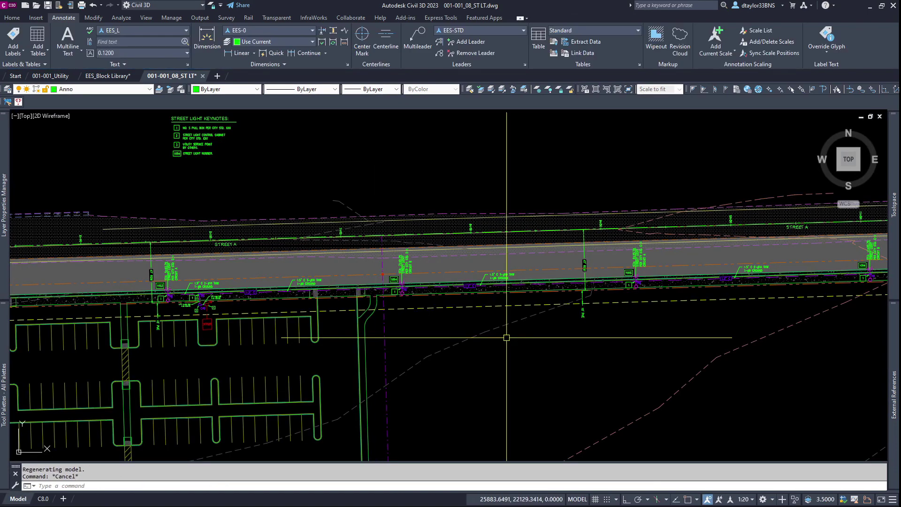
{"action": "scroll", "coordinate": [506, 337], "scroll_direction": "down", "scroll_amount": 4}
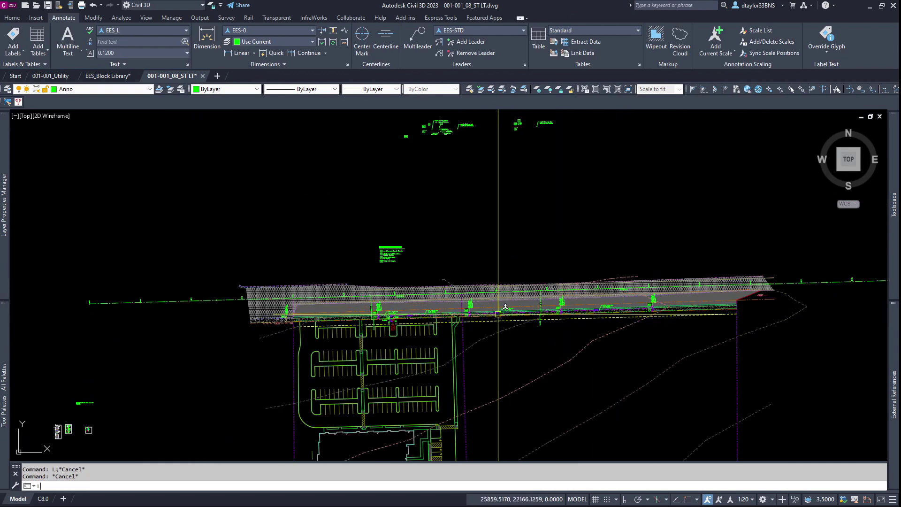
{"action": "scroll", "coordinate": [498, 300], "scroll_direction": "up", "scroll_amount": 4}
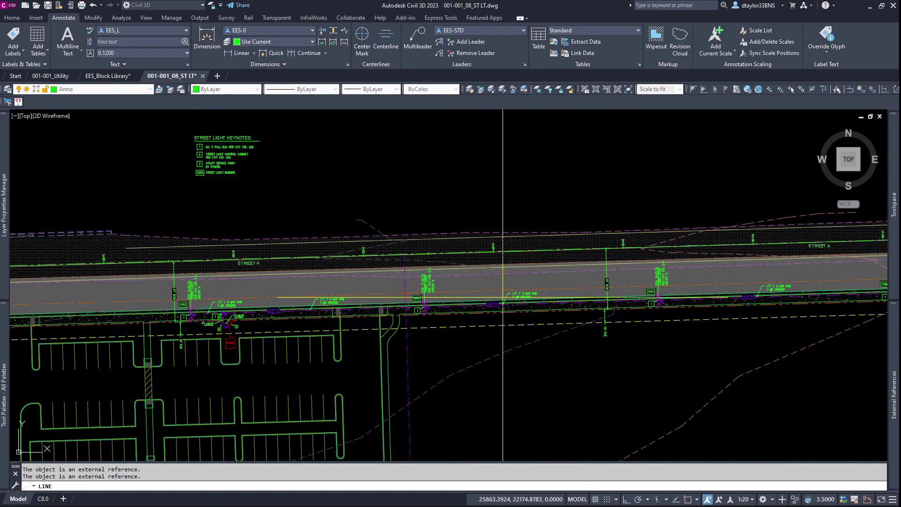
{"action": "scroll", "coordinate": [495, 281], "scroll_direction": "down", "scroll_amount": 2}
{"action": "middle_click_drag", "start_coordinate": [482, 266], "coordinate": [390, 262]}
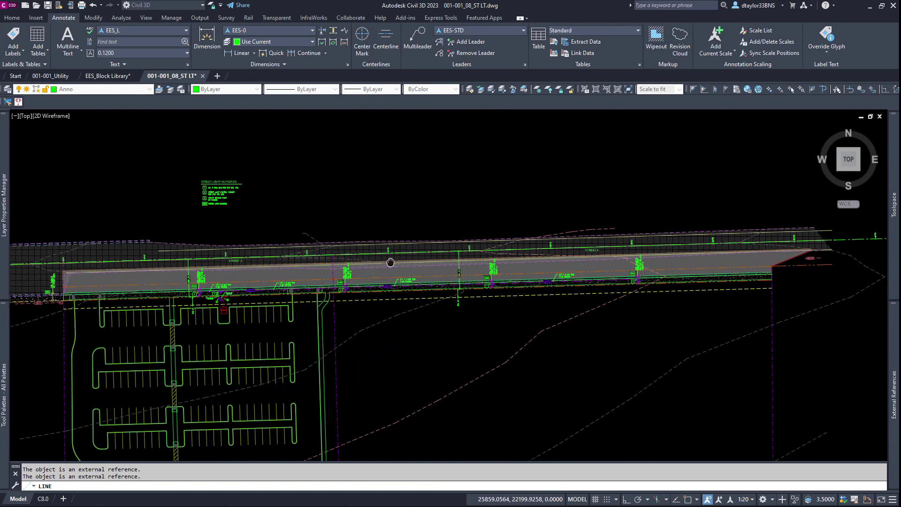
{"action": "scroll", "coordinate": [392, 268], "scroll_direction": "up", "scroll_amount": 6}
{"action": "scroll", "coordinate": [393, 270], "scroll_direction": "down", "scroll_amount": 1}
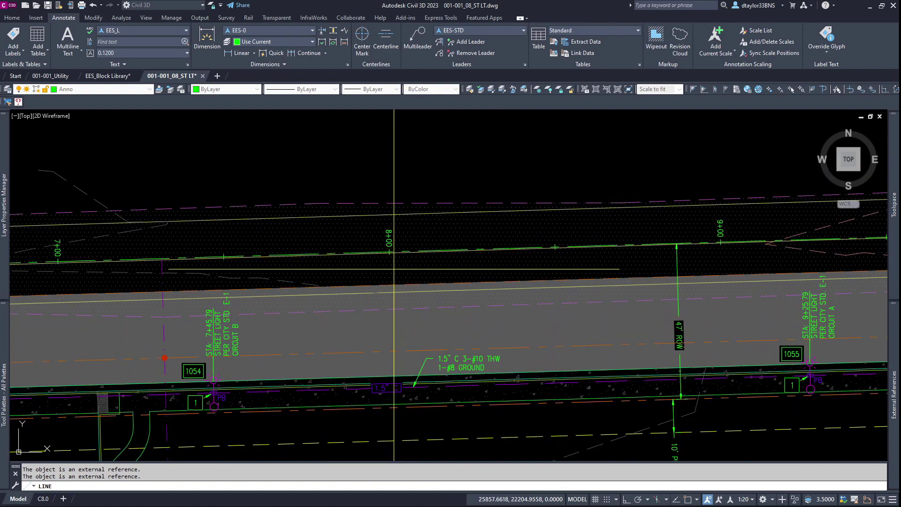
{"action": "right_click", "coordinate": [394, 269], "text": "shift"}
{"action": "key", "text": "e"}
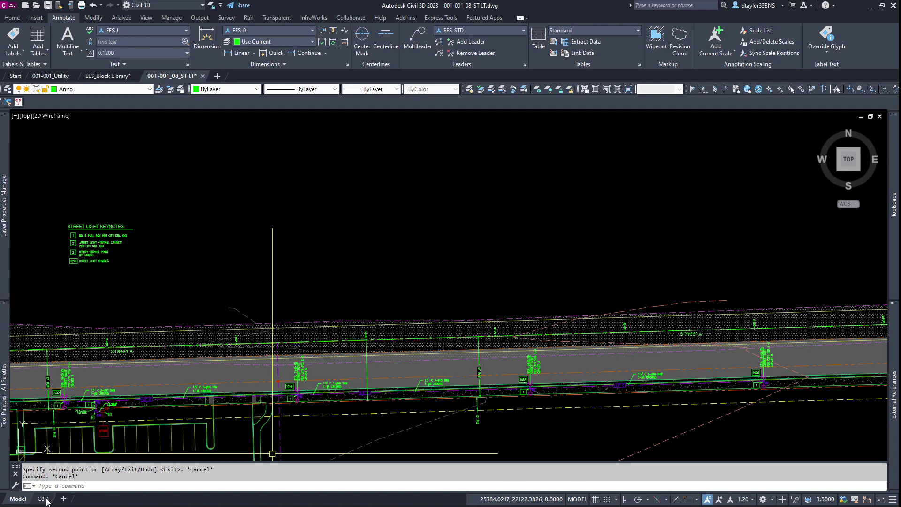
On the C8.0 sheet, stretch the viewport's east edge to the station 8+00 line and extend its west edge farther west
{"action": "left_click", "coordinate": [46, 502]}
{"action": "key", "text": "Escape"}
{"action": "scroll", "coordinate": [621, 287], "scroll_direction": "up", "scroll_amount": 2}
{"action": "left_click", "coordinate": [634, 234]}
{"action": "left_click", "coordinate": [634, 147]}
{"action": "scroll", "coordinate": [538, 151], "scroll_direction": "up", "scroll_amount": 4}
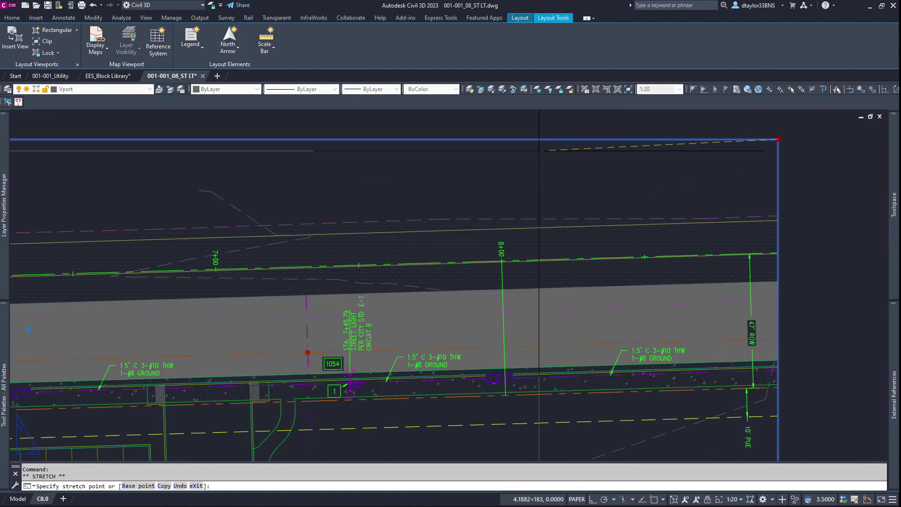
{"action": "left_click", "coordinate": [502, 148]}
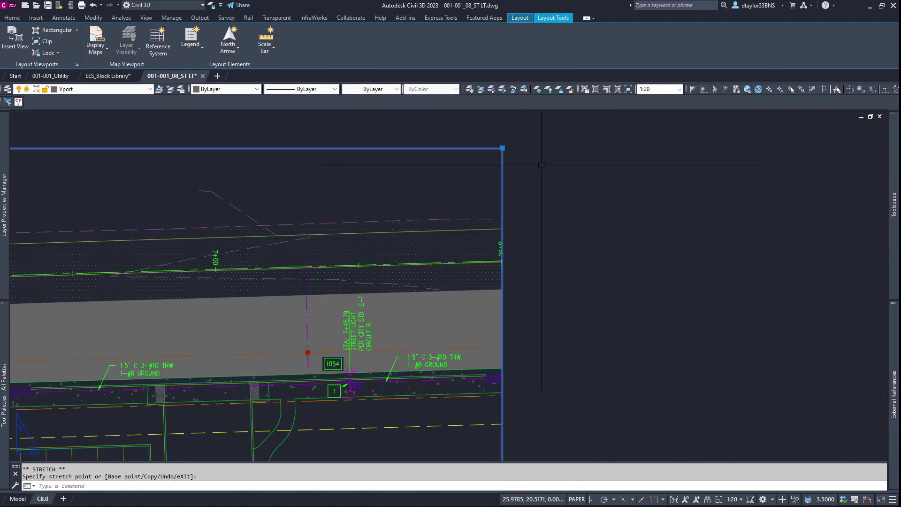
{"action": "left_click", "coordinate": [204, 296]}
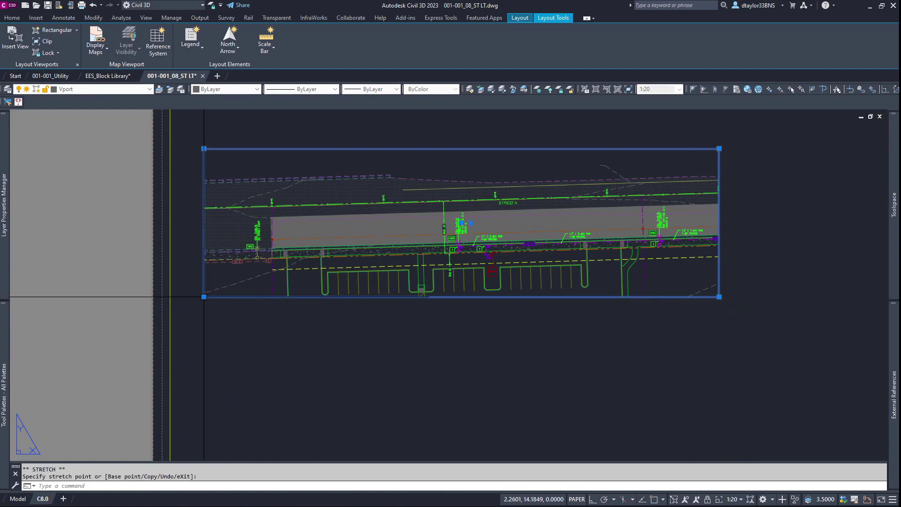
{"action": "key", "text": "Escape"}
{"action": "key", "text": "Escape"}
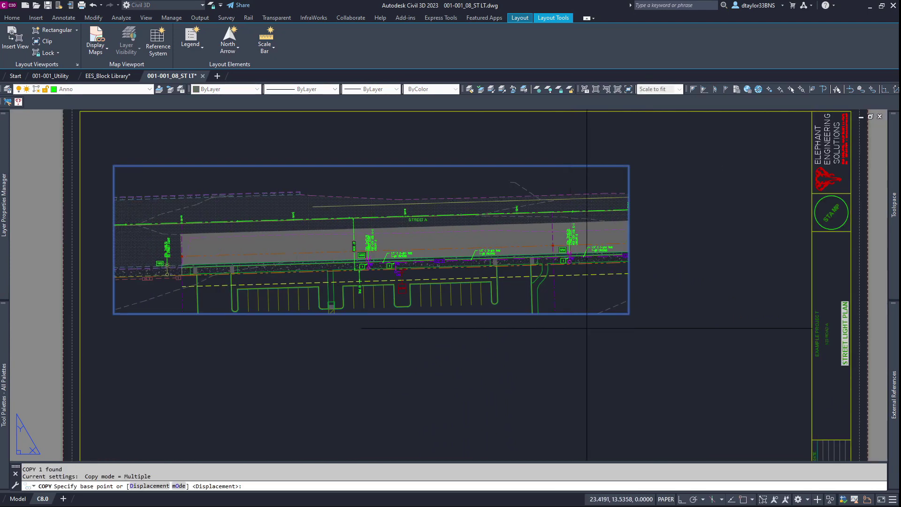
Copy the viewport directly below itself and pan the copy's view to the eastern part of Street A
{"action": "scroll", "coordinate": [566, 317], "scroll_direction": "down", "scroll_amount": 2}
{"action": "left_click", "coordinate": [570, 317]}
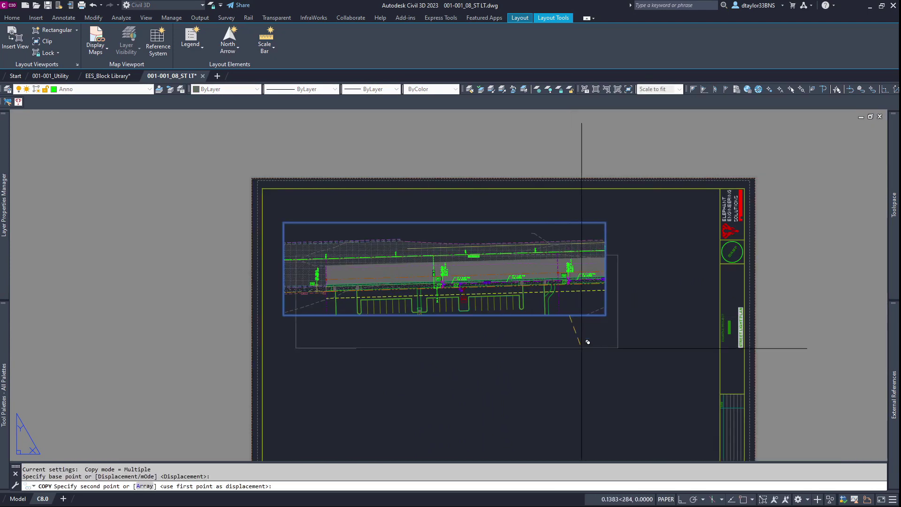
{"action": "left_click", "coordinate": [578, 419]}
{"action": "double_click", "coordinate": [565, 367]}
{"action": "middle_click_drag", "start_coordinate": [565, 367], "coordinate": [244, 362]}
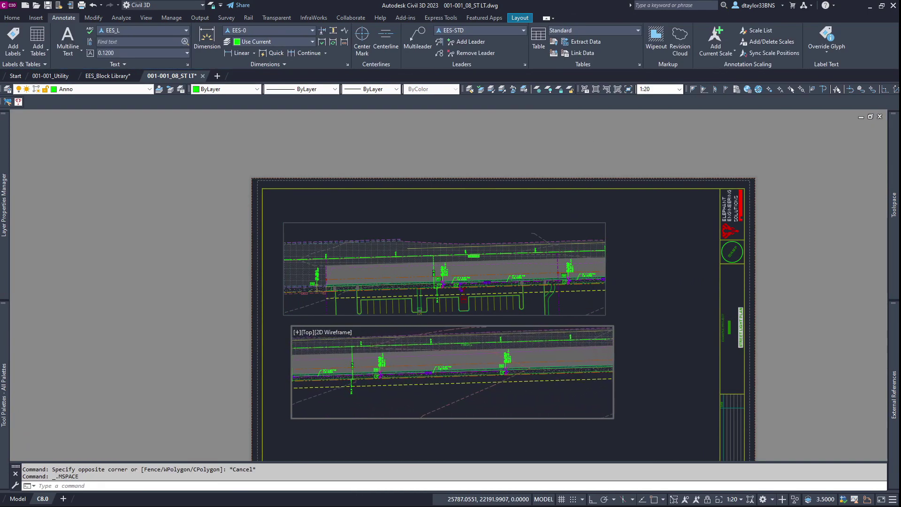
{"action": "double_click", "coordinate": [572, 431]}
Stretch the lower viewport's east edge to line up with the east edge of the upper viewport
{"action": "left_click", "coordinate": [613, 418]}
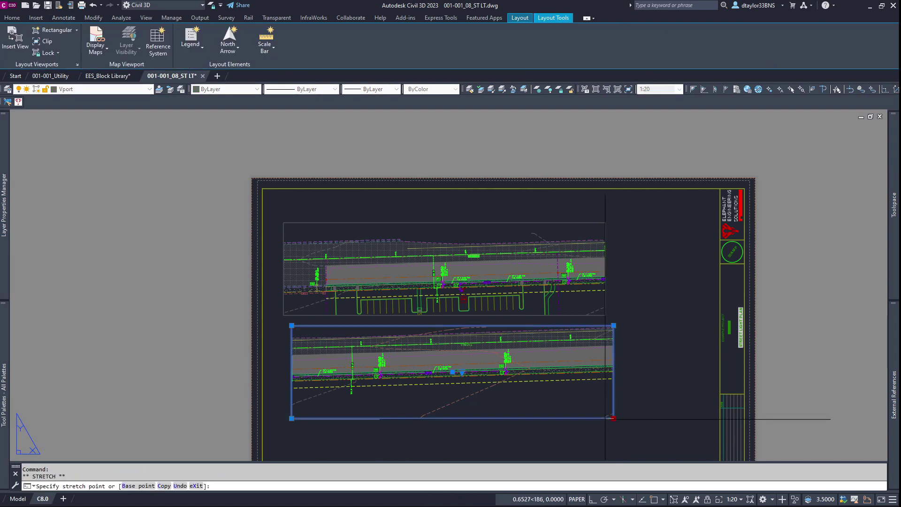
{"action": "left_click", "coordinate": [605, 419]}
{"action": "key", "text": "Escape"}
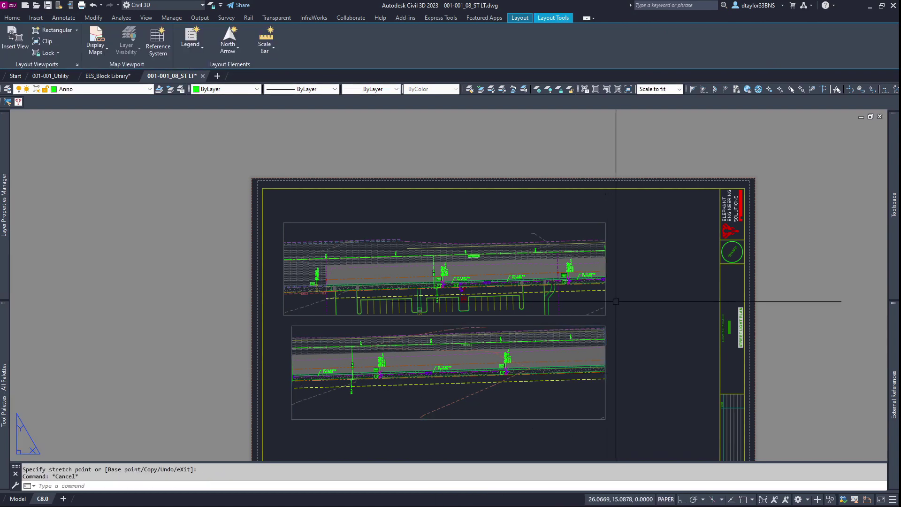
Move both viewports together slightly up and east on the sheet
{"action": "left_click_drag", "start_coordinate": [612, 296], "coordinate": [579, 345]}
{"action": "type", "text": "m"}
{"action": "key", "text": "space"}
{"action": "left_click", "coordinate": [578, 345]}
{"action": "left_click", "coordinate": [622, 338]}
{"action": "key", "text": "Escape"}
{"action": "key", "text": "Escape"}
Draw a horizontal line between the two viewports, running from the sheet's west border line to the title block line
{"action": "middle_click_drag", "start_coordinate": [607, 334], "coordinate": [514, 268]}
{"action": "type", "text": "l"}
{"action": "key", "text": "space"}
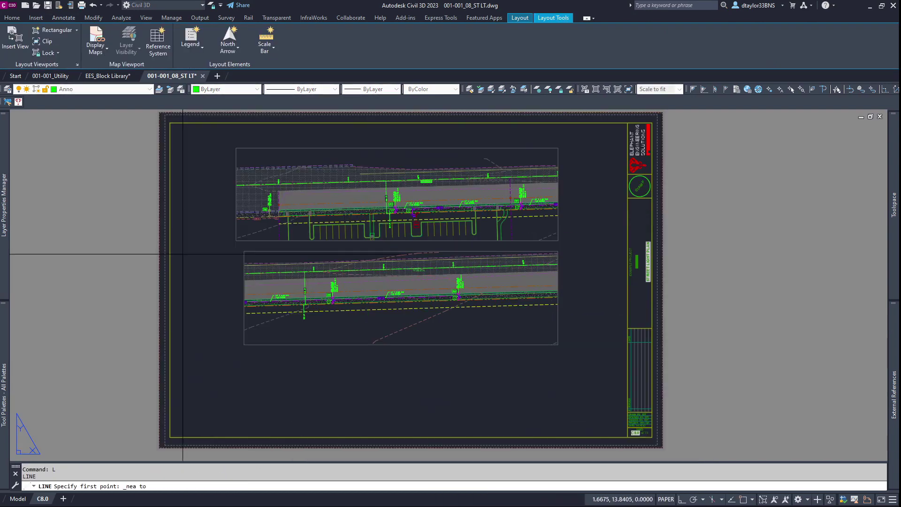
{"action": "scroll", "coordinate": [182, 251], "scroll_direction": "up", "scroll_amount": 3}
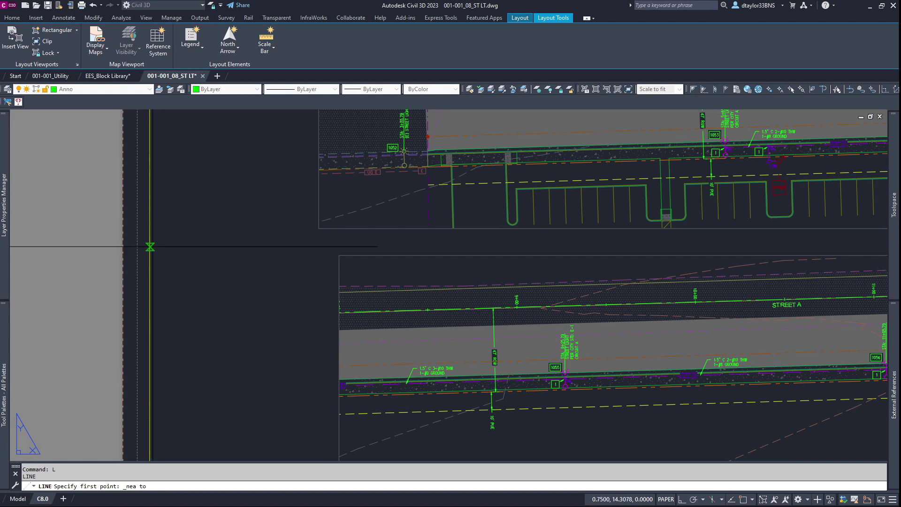
{"action": "scroll", "coordinate": [150, 242], "scroll_direction": "down", "scroll_amount": 5}
{"action": "right_click", "coordinate": [525, 273], "text": "shift"}
{"action": "left_click", "coordinate": [550, 429]}
{"action": "scroll", "coordinate": [516, 259], "scroll_direction": "up", "scroll_amount": 5}
{"action": "left_click", "coordinate": [518, 253]}
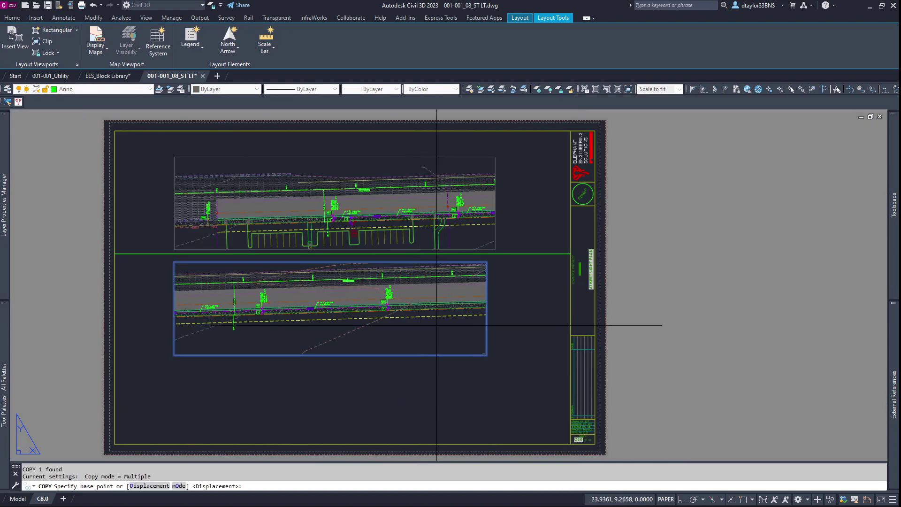
Copy the lower viewport into the empty space near the bottom of the sheet
{"action": "left_click", "coordinate": [433, 322]}
{"action": "middle_click_drag", "start_coordinate": [450, 360], "coordinate": [432, 283]}
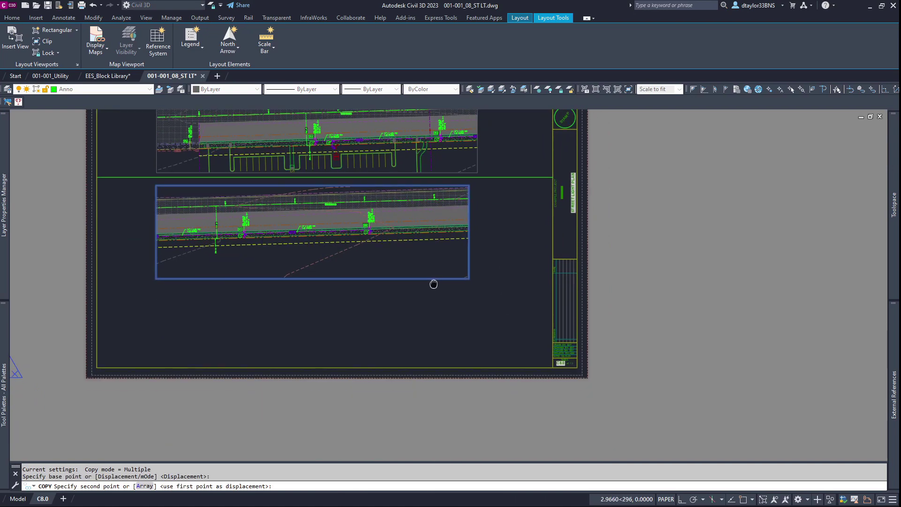
{"action": "left_click", "coordinate": [486, 326]}
{"action": "key", "text": "Escape"}
{"action": "key", "text": "Escape"}
Set the copied viewport's scale to 1:10 and bring the street light service equipment into its view
{"action": "left_click", "coordinate": [497, 333]}
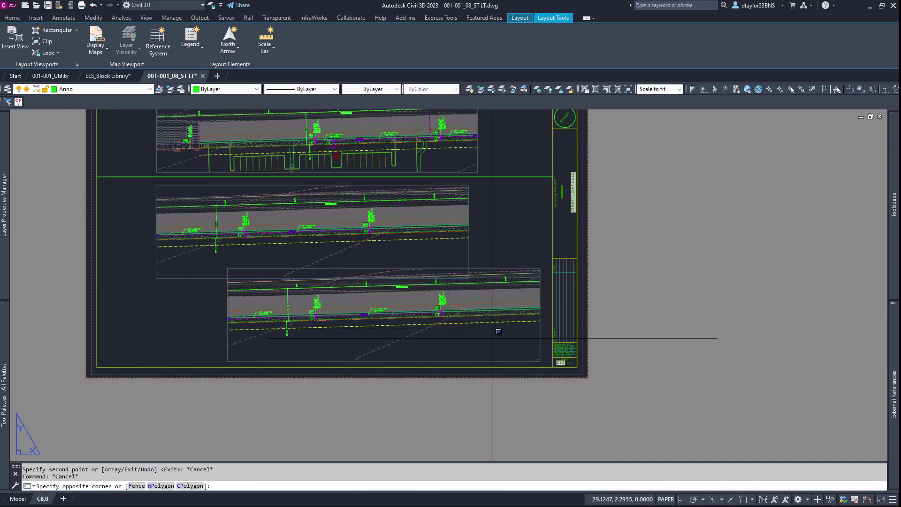
{"action": "left_click", "coordinate": [543, 352]}
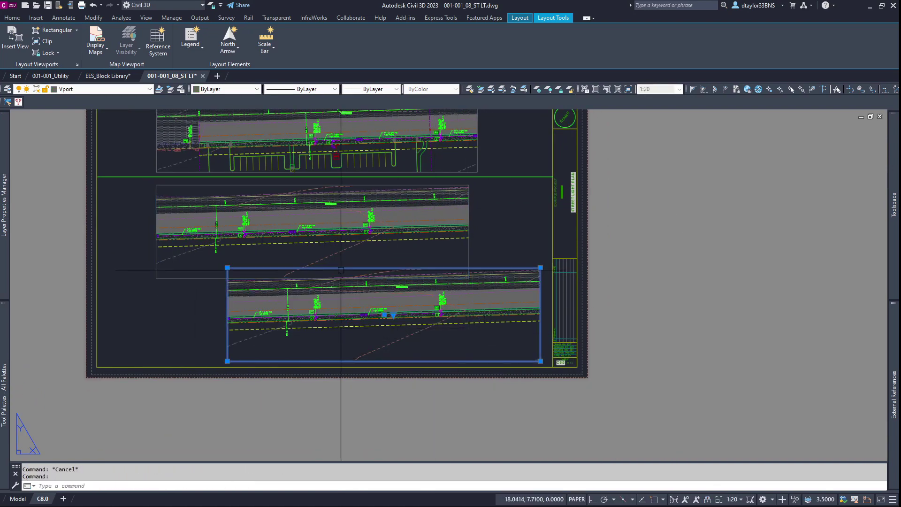
{"action": "left_click", "coordinate": [394, 314]}
{"action": "left_click", "coordinate": [417, 353]}
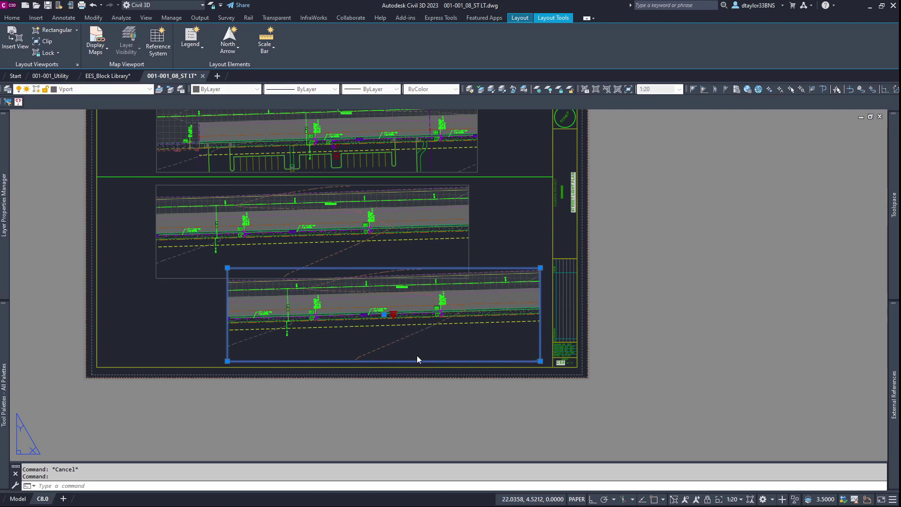
{"action": "middle_click_drag", "start_coordinate": [441, 348], "coordinate": [493, 291]}
{"action": "key", "text": "Escape"}
{"action": "double_click", "coordinate": [476, 358]}
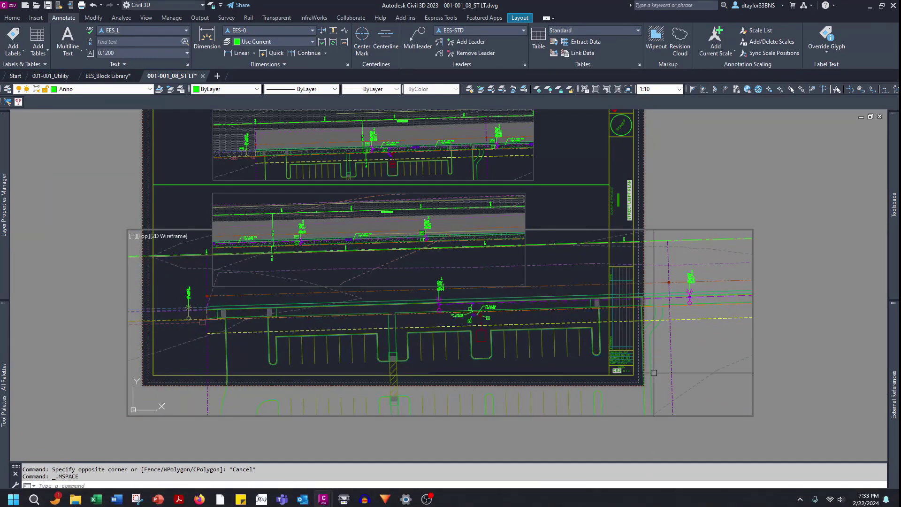
{"action": "double_click", "coordinate": [733, 459]}
Crop the 1:10 viewport tightly around the service equipment and place it under the lower viewport's west end
{"action": "left_click", "coordinate": [756, 415]}
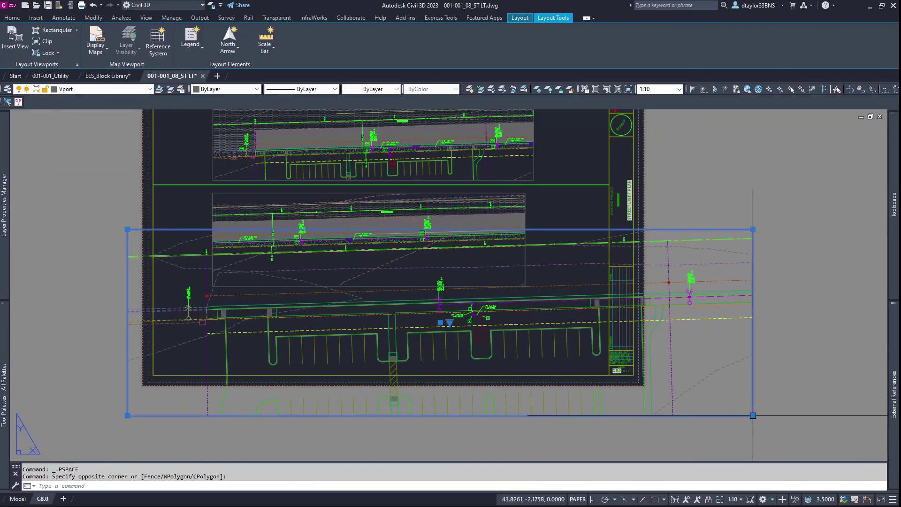
{"action": "left_click", "coordinate": [753, 416]}
{"action": "scroll", "coordinate": [453, 291], "scroll_direction": "up", "scroll_amount": 5}
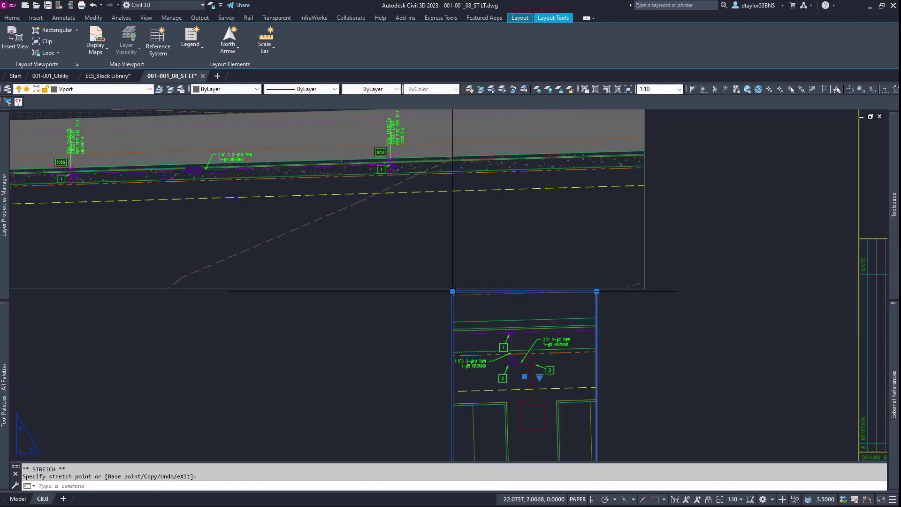
{"action": "scroll", "coordinate": [472, 297], "scroll_direction": "down", "scroll_amount": 5}
{"action": "scroll", "coordinate": [466, 299], "scroll_direction": "up", "scroll_amount": 2}
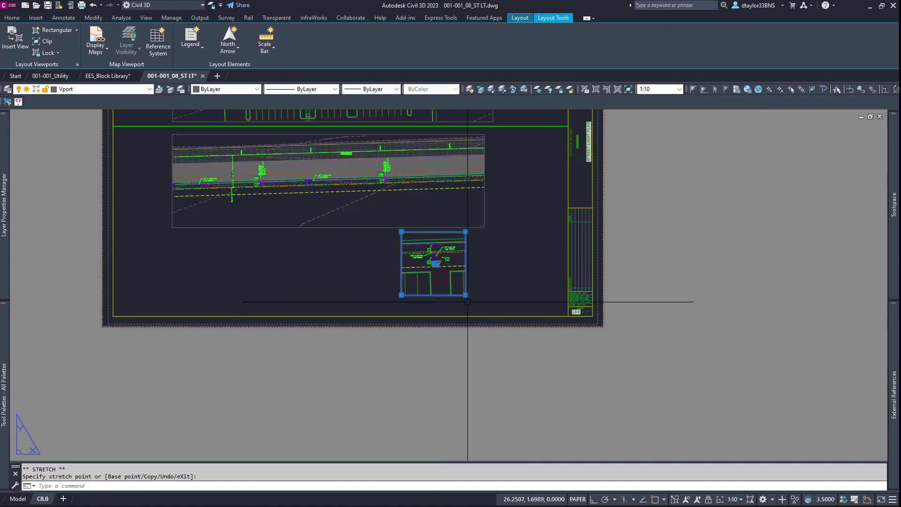
{"action": "key", "text": "Escape"}
{"action": "key", "text": "Escape"}
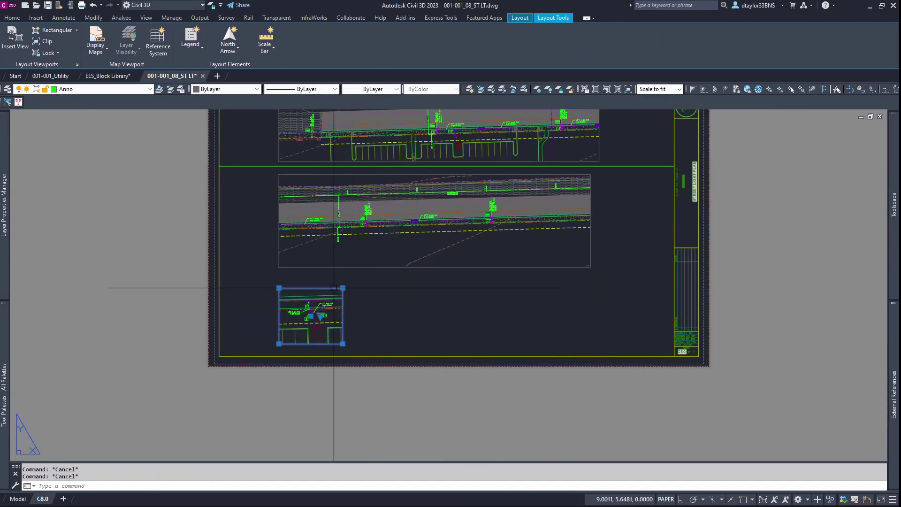
Put the 1:10 detail viewport on the Anno layer
{"action": "left_click", "coordinate": [339, 293]}
{"action": "left_click", "coordinate": [100, 89]}
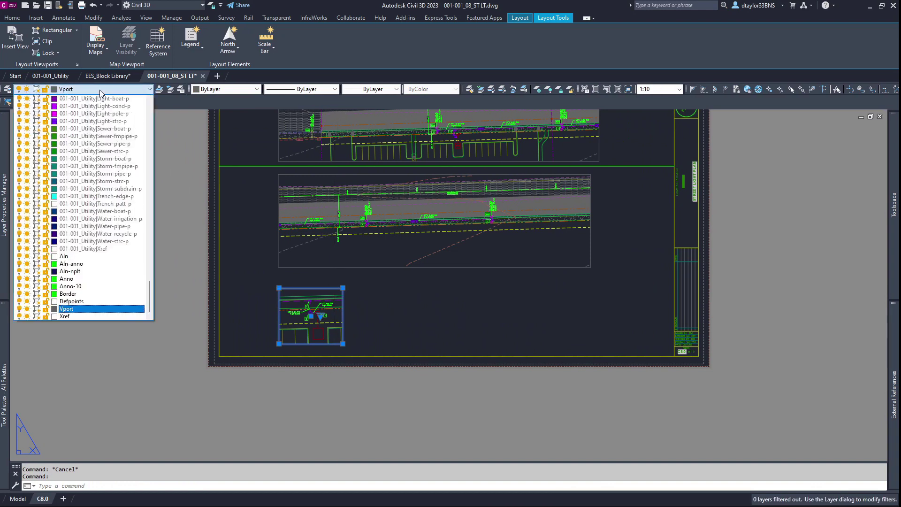
{"action": "left_click", "coordinate": [89, 281]}
{"action": "key", "text": "Escape"}
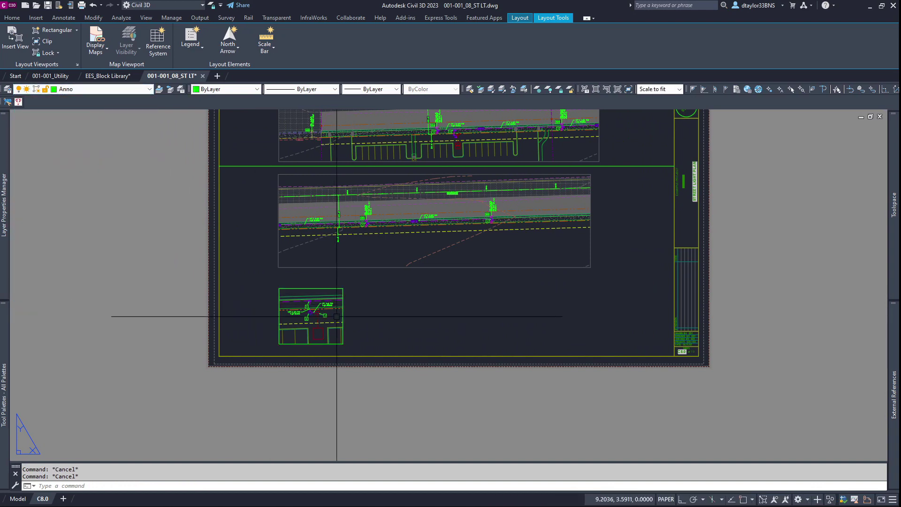
Copy the lower Street A viewport to the space east of the 1:10 detail viewport
{"action": "middle_click_drag", "start_coordinate": [396, 296], "coordinate": [375, 306]}
{"action": "left_click", "coordinate": [325, 277]}
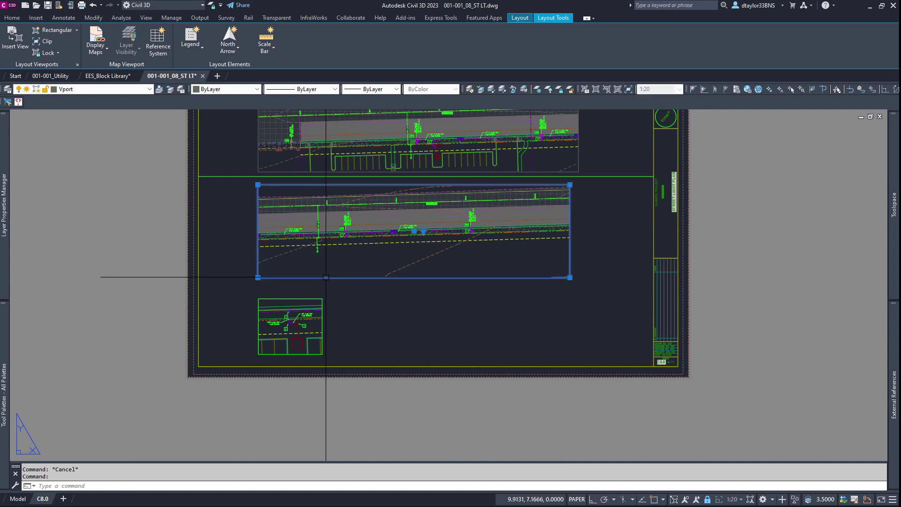
{"action": "type", "text": "co"}
{"action": "key", "text": "Return"}
{"action": "left_click", "coordinate": [326, 278]}
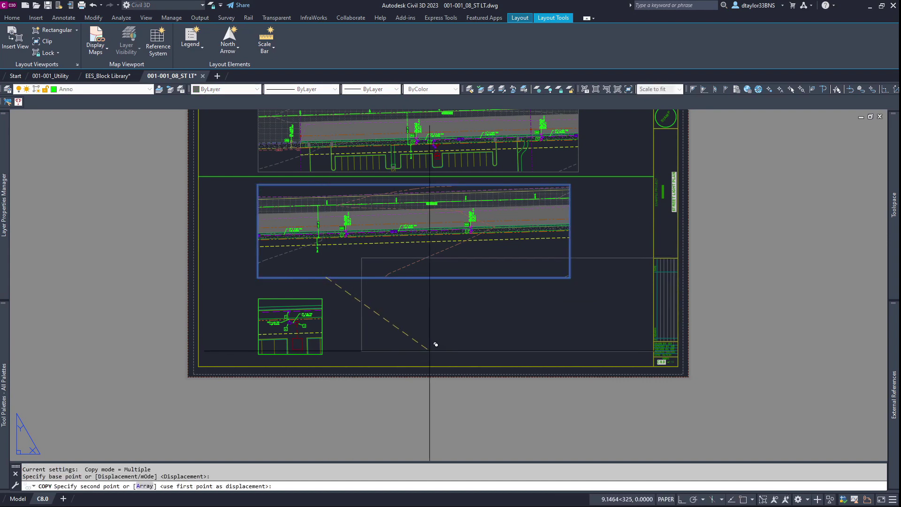
{"action": "left_click", "coordinate": [437, 348]}
{"action": "key", "text": "Escape"}
Pan the new viewport's view to the street light keynotes, reset its scale to 1:20 and lock it
{"action": "double_click", "coordinate": [436, 348]}
{"action": "mouse_move", "coordinate": [436, 348]}
{"action": "middle_mouse_down"}
{"action": "mouse_move", "coordinate": [439, 333]}
{"action": "mouse_move", "coordinate": [410, 371]}
{"action": "middle_mouse_up"}
{"action": "middle_click_drag", "start_coordinate": [402, 311], "coordinate": [400, 372]}
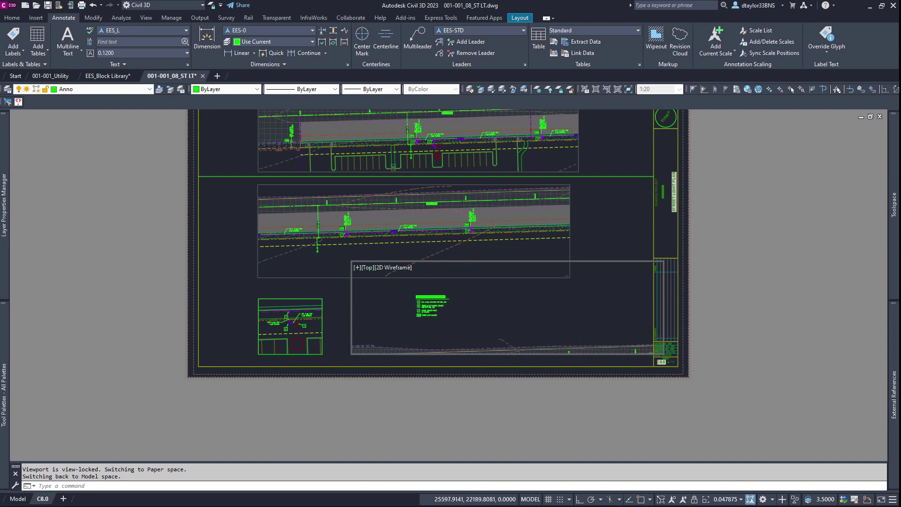
{"action": "left_click", "coordinate": [727, 500]}
{"action": "left_click", "coordinate": [694, 499]}
Crop the keynotes viewport to fit closely around the street light keynotes list
{"action": "left_click", "coordinate": [352, 261]}
{"action": "left_click", "coordinate": [406, 290]}
{"action": "left_click", "coordinate": [664, 355]}
{"action": "left_click", "coordinate": [456, 327]}
{"action": "key", "text": "Escape"}
Move the keynotes viewport beside the 1:10 detail viewport, with their upper edges level
{"action": "left_click", "coordinate": [440, 332]}
{"action": "type", "text": "m"}
{"action": "key", "text": "space"}
{"action": "left_click", "coordinate": [441, 332]}
{"action": "left_click", "coordinate": [366, 340]}
{"action": "key", "text": "Escape"}
{"action": "key", "text": "Escape"}
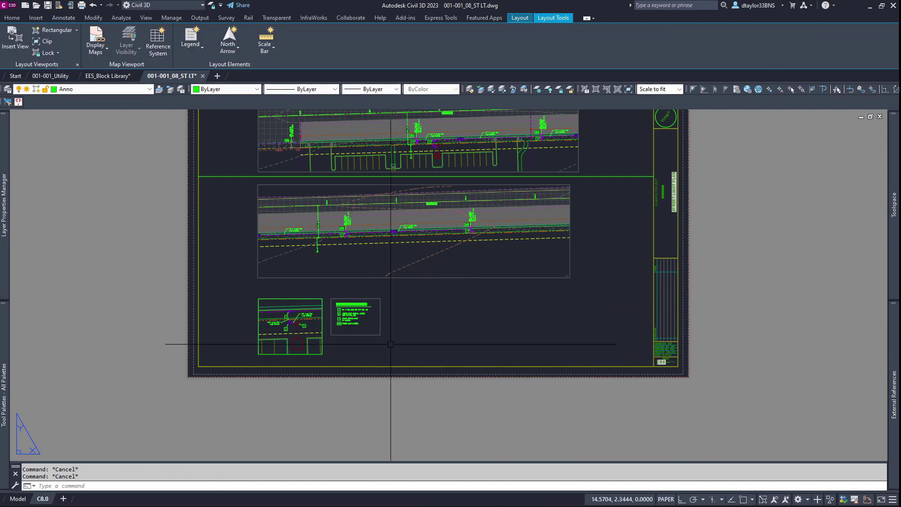
Move the detail and keynotes viewports together slightly up on the sheet
{"action": "left_click", "coordinate": [391, 344]}
{"action": "left_click", "coordinate": [303, 324]}
{"action": "type", "text": "m"}
{"action": "key", "text": "space"}
{"action": "left_click", "coordinate": [390, 333]}
{"action": "left_click", "coordinate": [390, 327]}
{"action": "key", "text": "Escape"}
{"action": "key", "text": "Escape"}
Insert the ANNO-NORTH_L north arrow in the sheet's lower east corner, beside the title block
{"action": "middle_click_drag", "start_coordinate": [493, 299], "coordinate": [381, 327]}
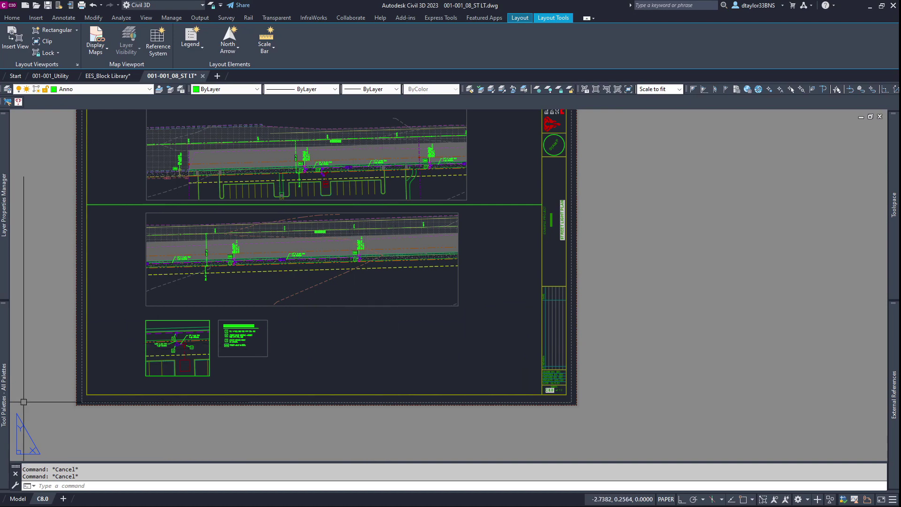
{"action": "mouse_move", "coordinate": [3, 394]}
{"action": "left_click", "coordinate": [66, 149]}
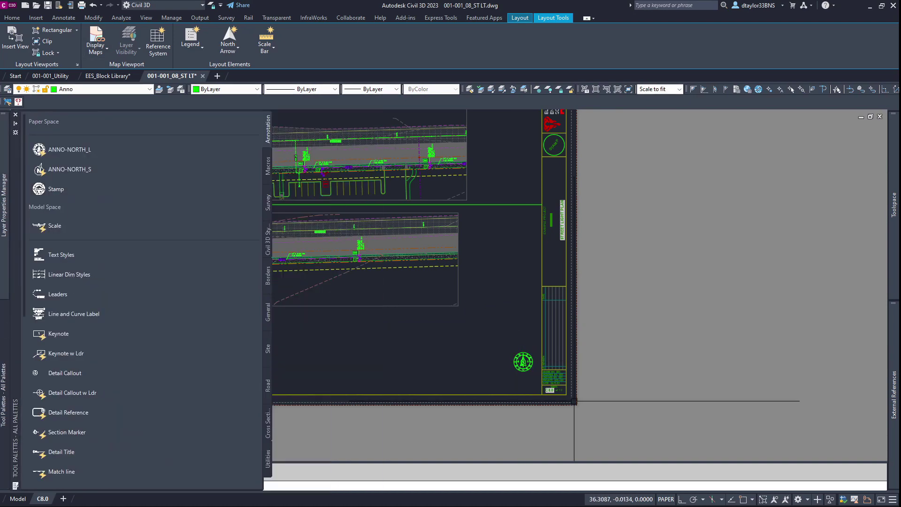
{"action": "left_click", "coordinate": [533, 388]}
{"action": "scroll", "coordinate": [532, 389], "scroll_direction": "up", "scroll_amount": 2}
Insert a Scale bar block directly below the north arrow and choose its scale option
{"action": "left_click", "coordinate": [54, 226]}
{"action": "scroll", "coordinate": [533, 380], "scroll_direction": "up", "scroll_amount": 4}
{"action": "left_click", "coordinate": [520, 376]}
{"action": "left_click", "coordinate": [462, 362]}
{"action": "left_click", "coordinate": [455, 354]}
{"action": "left_click", "coordinate": [468, 209]}
{"action": "key", "text": "Escape"}
{"action": "scroll", "coordinate": [523, 362], "scroll_direction": "down", "scroll_amount": 8}
Insert a Match line block at the upper viewport's east edge with sheet number C8.0 and station 8+00
{"action": "mouse_move", "coordinate": [4, 342]}
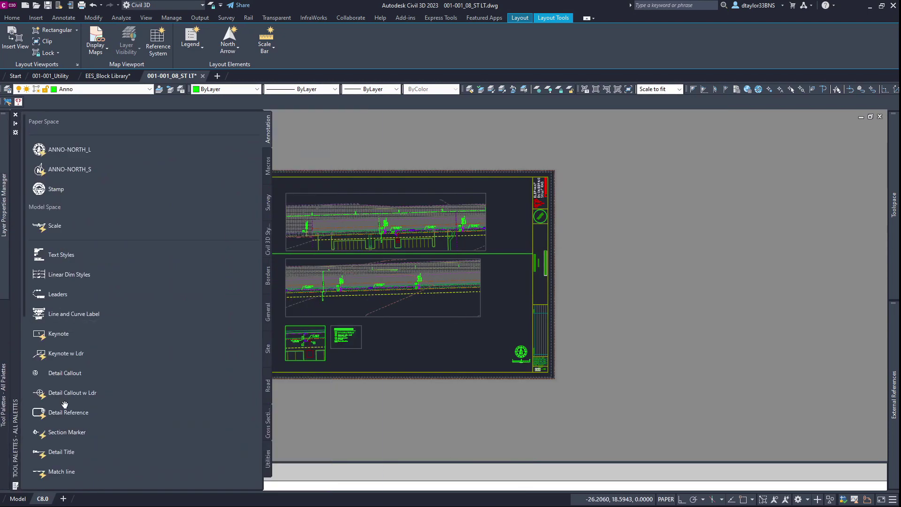
{"action": "scroll", "coordinate": [64, 404], "scroll_direction": "down", "scroll_amount": 3}
{"action": "left_click", "coordinate": [65, 409]}
{"action": "scroll", "coordinate": [501, 239], "scroll_direction": "up", "scroll_amount": 6}
{"action": "right_click", "coordinate": [468, 235], "text": "shift"}
{"action": "left_click", "coordinate": [495, 434]}
{"action": "left_click", "coordinate": [467, 221]}
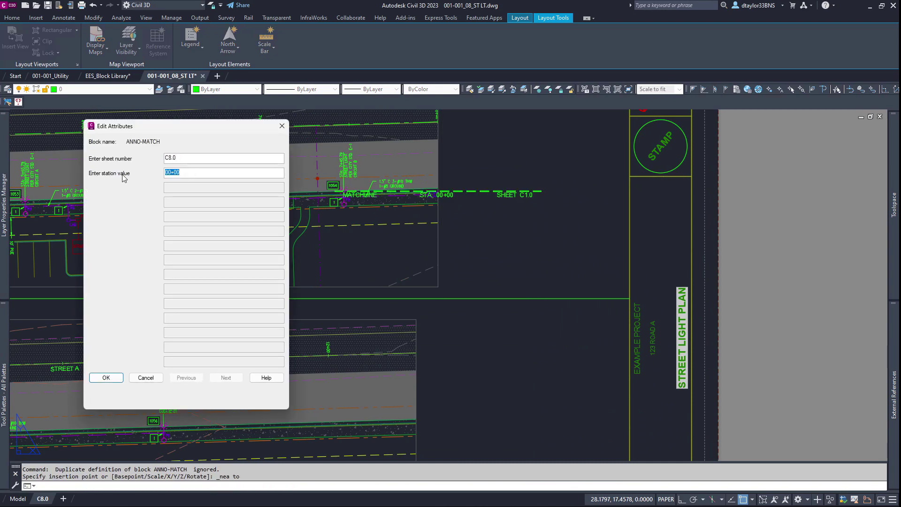
{"action": "left_click", "coordinate": [103, 378]}
Turn the match line vertical and align it with the upper viewport's east edge
{"action": "left_click_drag", "start_coordinate": [510, 251], "coordinate": [489, 272]}
{"action": "scroll", "coordinate": [443, 260], "scroll_direction": "up", "scroll_amount": 4}
{"action": "left_click", "coordinate": [580, 262]}
{"action": "left_click", "coordinate": [408, 139]}
{"action": "scroll", "coordinate": [475, 343], "scroll_direction": "down", "scroll_amount": 4}
{"action": "key", "text": "Escape"}
{"action": "left_click", "coordinate": [453, 319]}
{"action": "scroll", "coordinate": [453, 319], "scroll_direction": "up", "scroll_amount": 2}
{"action": "left_click", "coordinate": [447, 309]}
{"action": "right_click", "coordinate": [448, 303], "text": "shift"}
{"action": "left_click", "coordinate": [474, 277]}
{"action": "scroll", "coordinate": [449, 282], "scroll_direction": "down", "scroll_amount": 2}
Copy the match line onto the lower viewport's west edge and put its text on the outer side
{"action": "left_click", "coordinate": [449, 277]}
{"action": "type", "text": "co"}
{"action": "left_click", "coordinate": [454, 286]}
{"action": "left_click", "coordinate": [341, 212]}
{"action": "left_click", "coordinate": [336, 207]}
{"action": "scroll", "coordinate": [340, 206], "scroll_direction": "up", "scroll_amount": 4}
{"action": "left_click", "coordinate": [330, 210]}
{"action": "right_click", "coordinate": [350, 211], "text": "shift"}
{"action": "left_click", "coordinate": [376, 421]}
{"action": "scroll", "coordinate": [393, 199], "scroll_direction": "down", "scroll_amount": 4}
{"action": "left_click", "coordinate": [350, 283]}
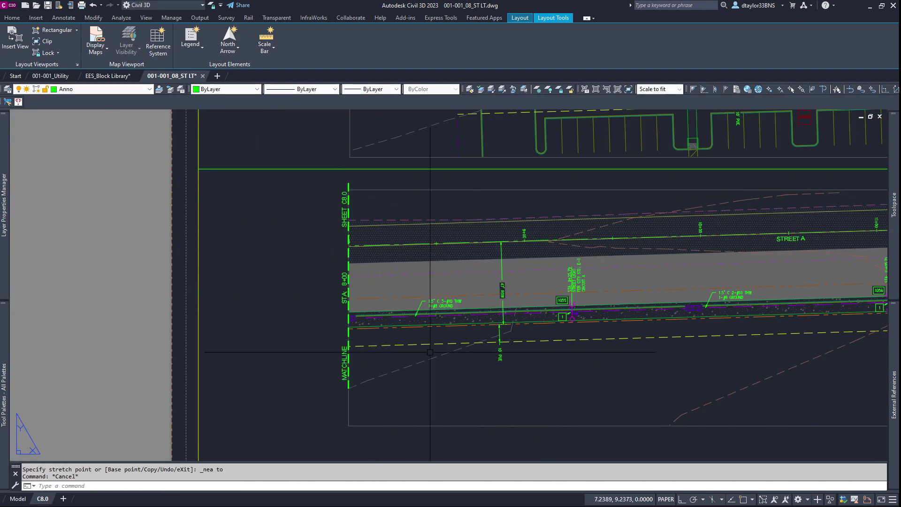
Insert the ANNO-DTL_ENLRG detail frame around the service equipment in the upper viewport, with detail number 1 and sheet C8.0
{"action": "scroll", "coordinate": [316, 284], "scroll_direction": "down", "scroll_amount": 4}
{"action": "scroll", "coordinate": [380, 210], "scroll_direction": "up", "scroll_amount": 5}
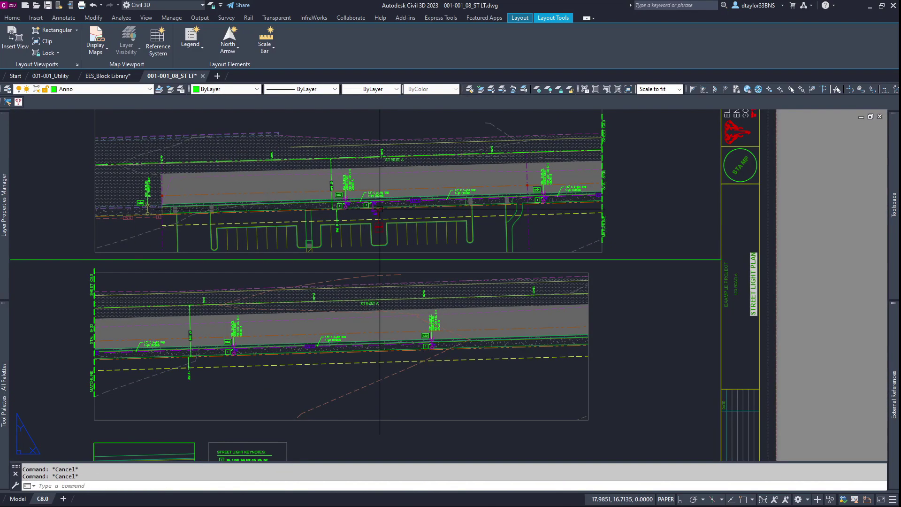
{"action": "scroll", "coordinate": [381, 210], "scroll_direction": "down", "scroll_amount": 3}
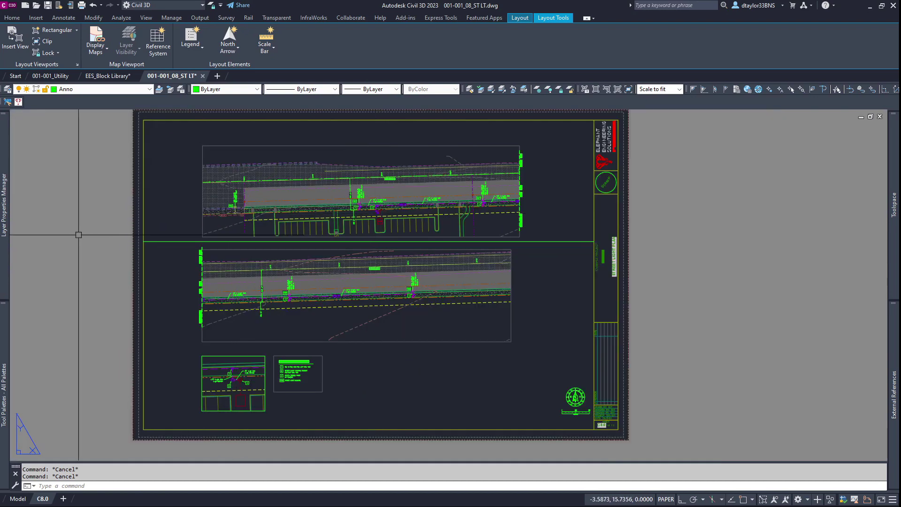
{"action": "mouse_move", "coordinate": [4, 316]}
{"action": "left_click", "coordinate": [68, 353]}
{"action": "scroll", "coordinate": [374, 213], "scroll_direction": "up", "scroll_amount": 5}
{"action": "left_click", "coordinate": [355, 251]}
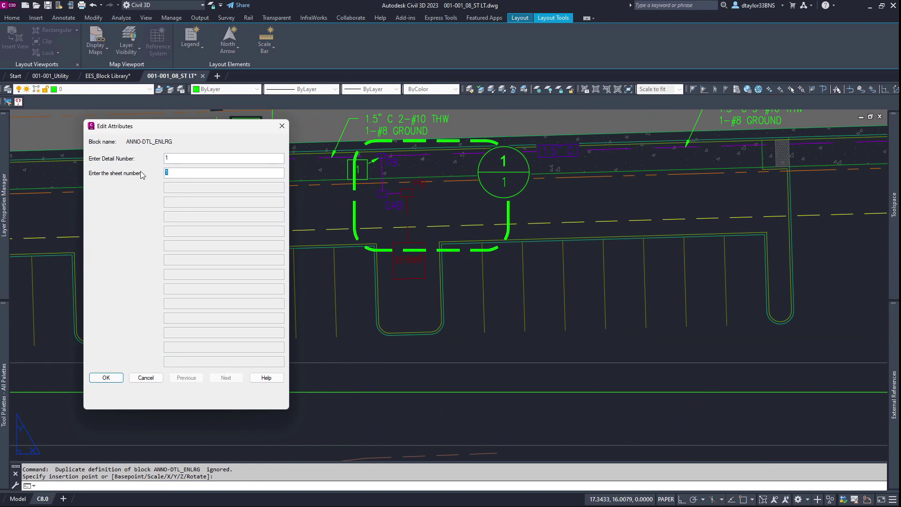
{"action": "key", "text": "Return"}
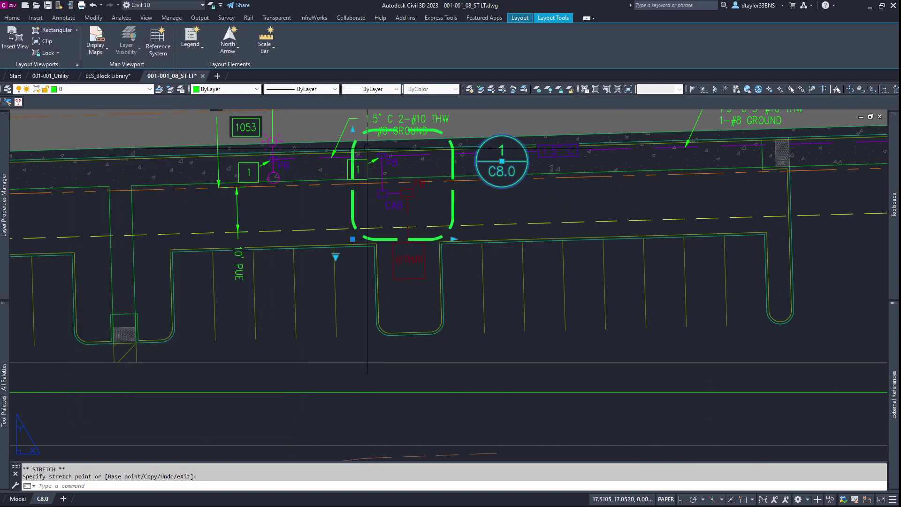
Fit the detail frame around the service equipment and move its callout bubble to the frame's lower west side
{"action": "left_click", "coordinate": [353, 239]}
{"action": "left_click", "coordinate": [341, 239]}
{"action": "key", "text": "Escape"}
{"action": "key", "text": "Escape"}
{"action": "left_click", "coordinate": [496, 170]}
{"action": "left_click", "coordinate": [490, 161]}
{"action": "left_click", "coordinate": [349, 217]}
{"action": "key", "text": "Escape"}
Insert a detail title below the 1:10 viewport with detail number 1 and the title STREET LIGHT SERVICE
{"action": "scroll", "coordinate": [450, 240], "scroll_direction": "down", "scroll_amount": 8}
{"action": "scroll", "coordinate": [355, 389], "scroll_direction": "up", "scroll_amount": 5}
{"action": "mouse_move", "coordinate": [8, 325]}
{"action": "left_click", "coordinate": [69, 372]}
{"action": "left_click", "coordinate": [272, 348]}
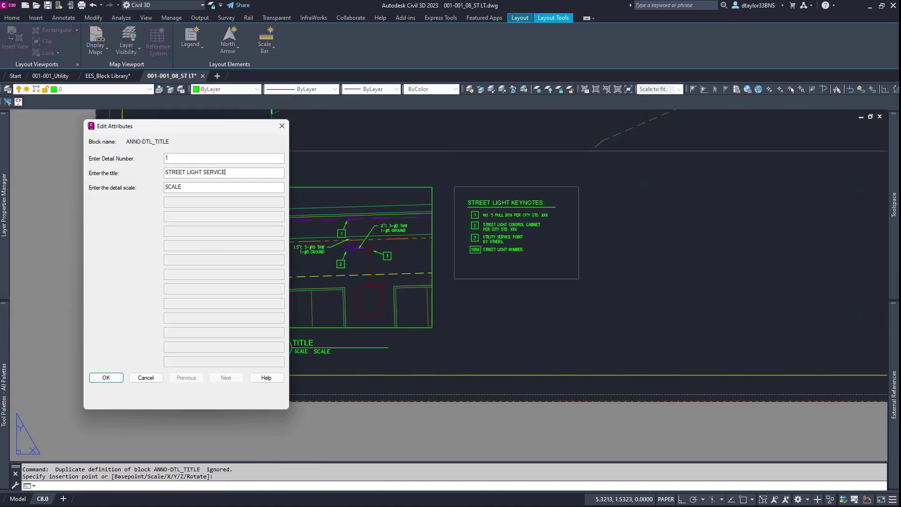
{"action": "left_click", "coordinate": [114, 377]}
{"action": "key", "text": "Escape"}
{"action": "key", "text": "Escape"}
{"action": "scroll", "coordinate": [254, 336], "scroll_direction": "down", "scroll_amount": 6}
{"action": "scroll", "coordinate": [375, 205], "scroll_direction": "up", "scroll_amount": 4}
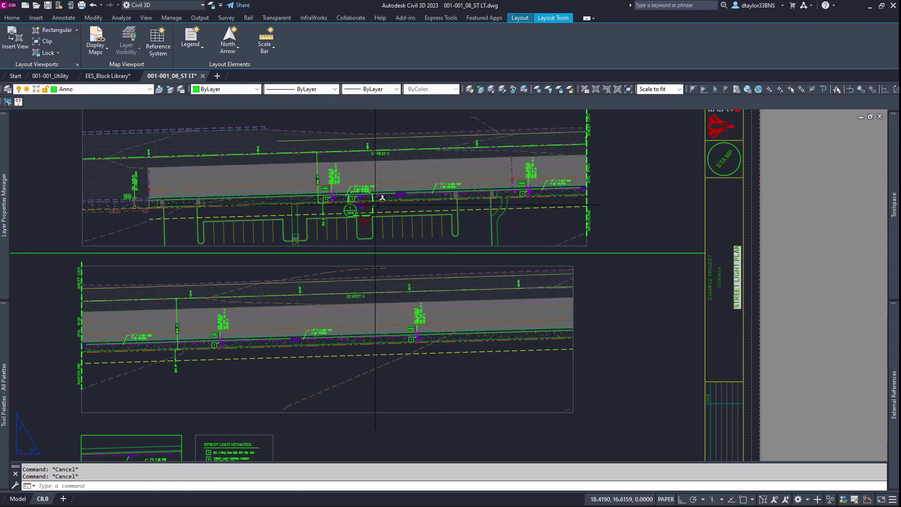
{"action": "scroll", "coordinate": [388, 245], "scroll_direction": "down", "scroll_amount": 2}
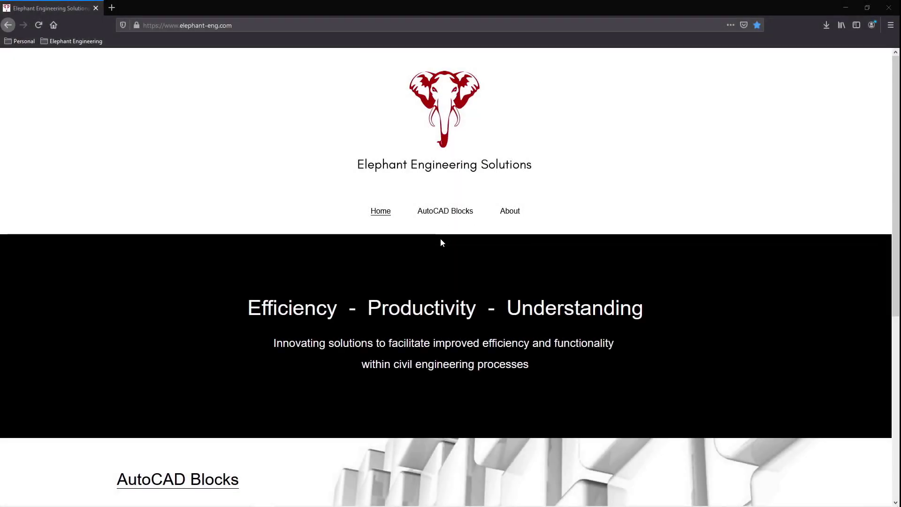
Switch to the browser and look through the AutoCAD Blocks catalogue on elephant-eng.com, including its annotation blocks
{"action": "scroll", "coordinate": [283, 319], "scroll_direction": "down", "scroll_amount": 2}
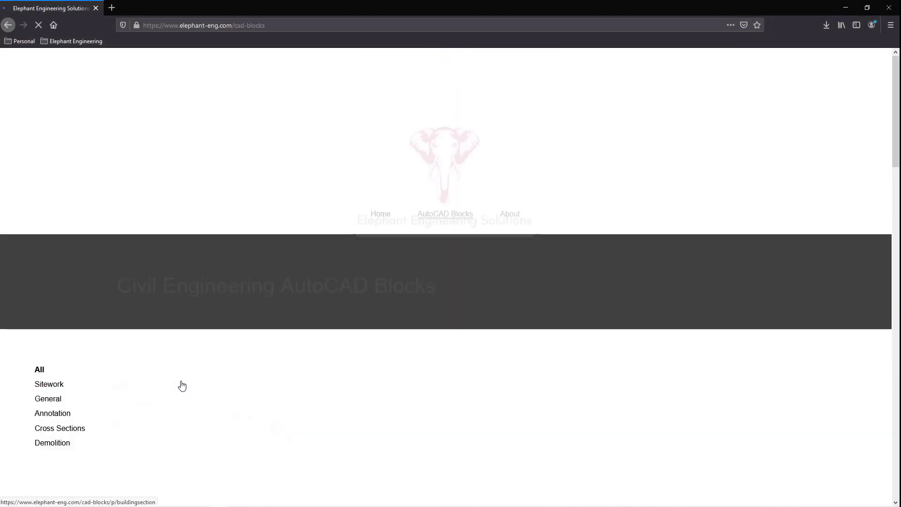
{"action": "scroll", "coordinate": [459, 324], "scroll_direction": "down", "scroll_amount": 5}
{"action": "scroll", "coordinate": [460, 325], "scroll_direction": "down", "scroll_amount": 11}
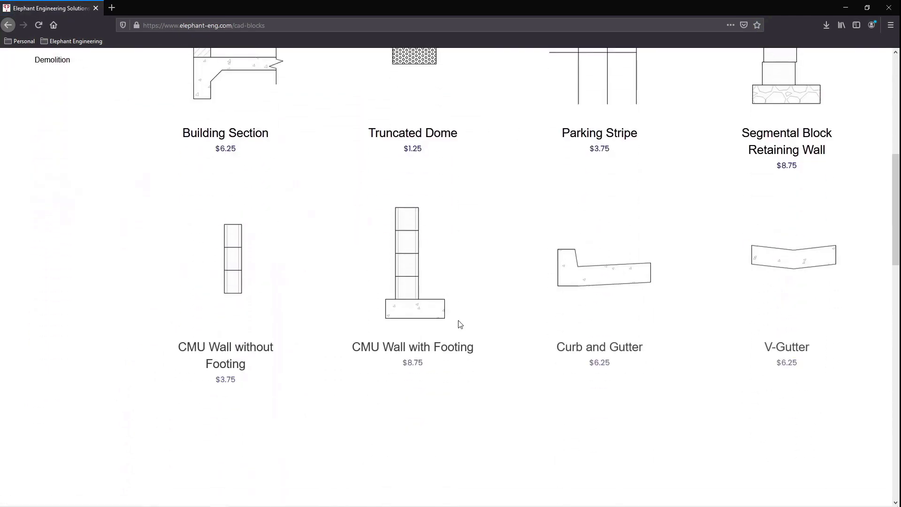
{"action": "scroll", "coordinate": [459, 326], "scroll_direction": "down", "scroll_amount": 9}
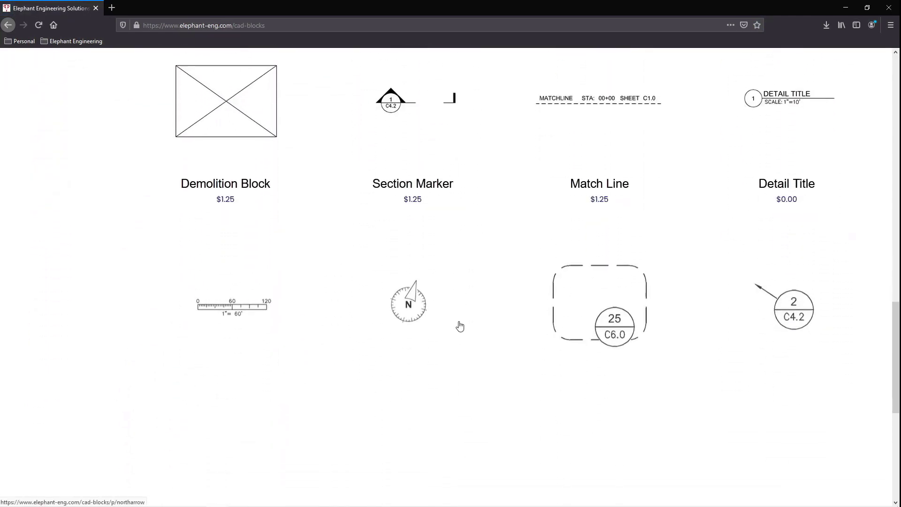
{"action": "scroll", "coordinate": [460, 327], "scroll_direction": "up", "scroll_amount": 20}
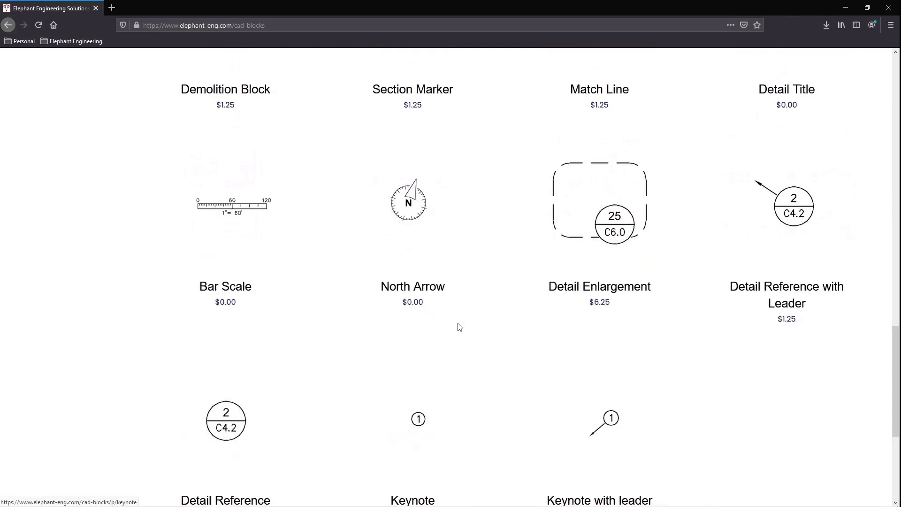